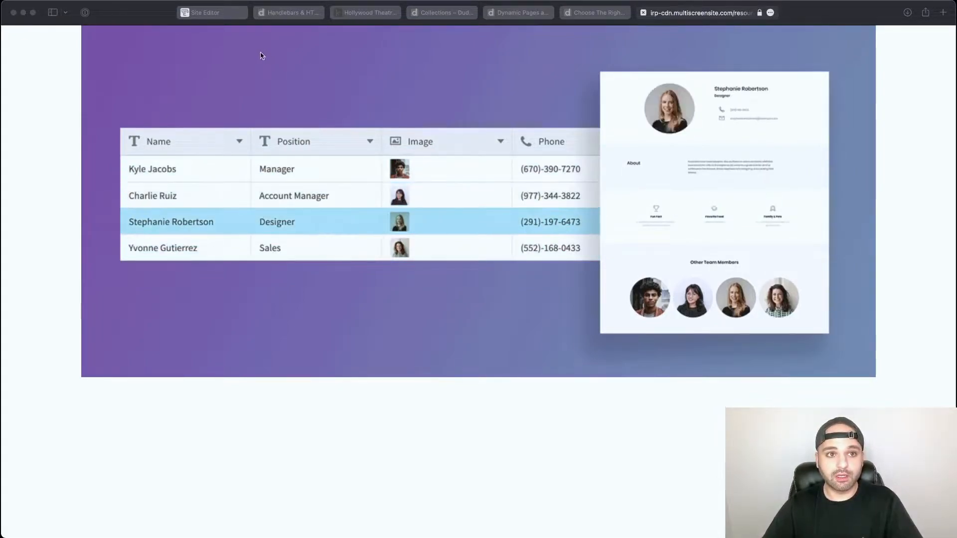
Step: Switch to the site editor and duplicate the Highest Grossing Movie (2021) page as "Copy of Highest Grossing Movie (2020)"
{"action": "left_click", "coordinate": [213, 14]}
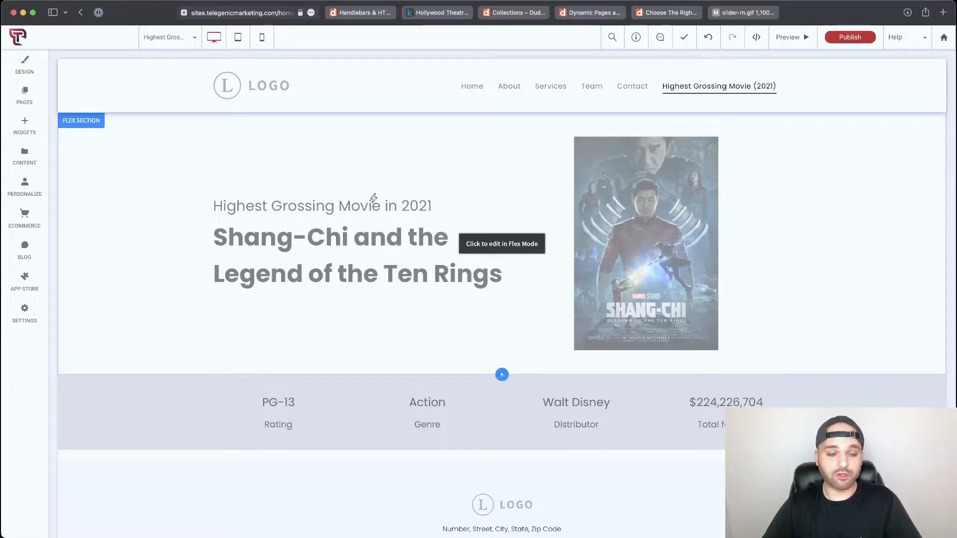
{"action": "left_click", "coordinate": [22, 100]}
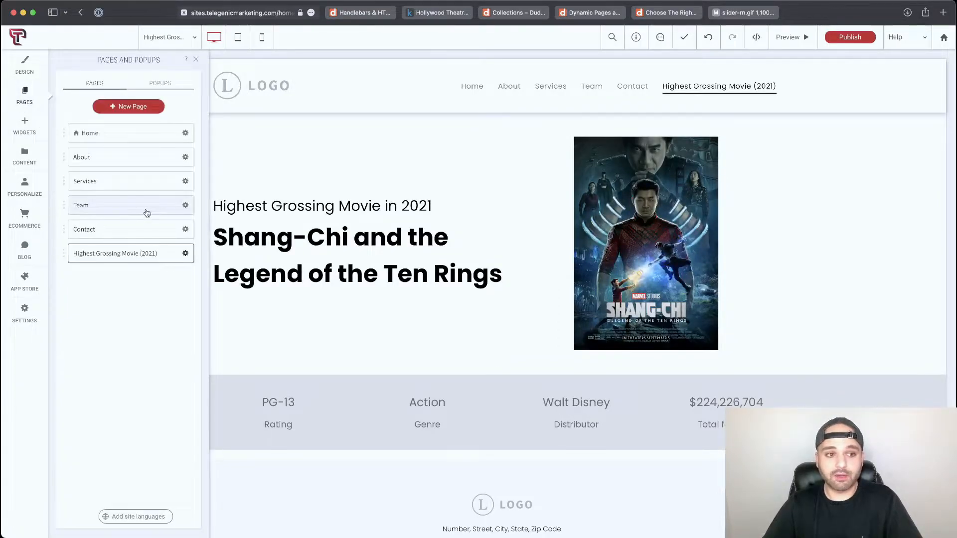
{"action": "left_click", "coordinate": [186, 253]}
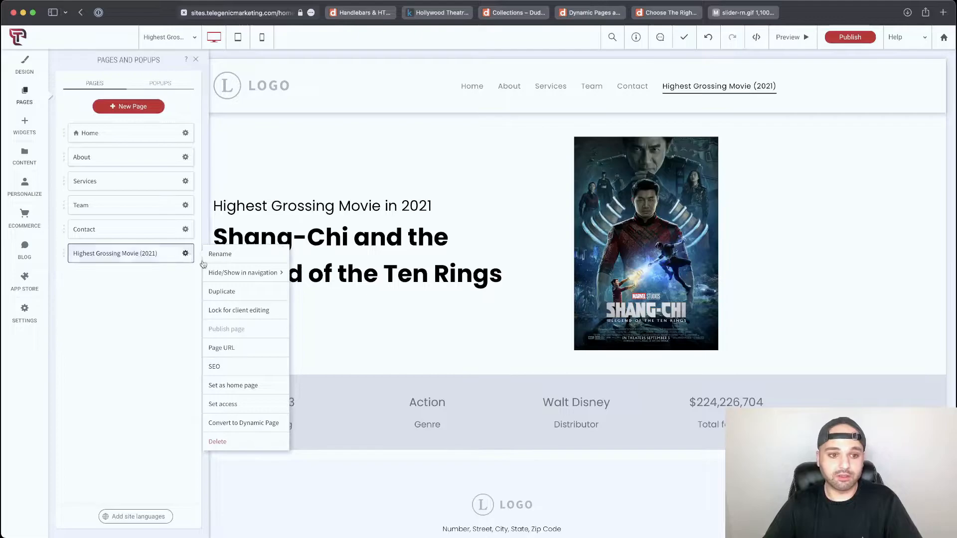
{"action": "left_click", "coordinate": [243, 296]}
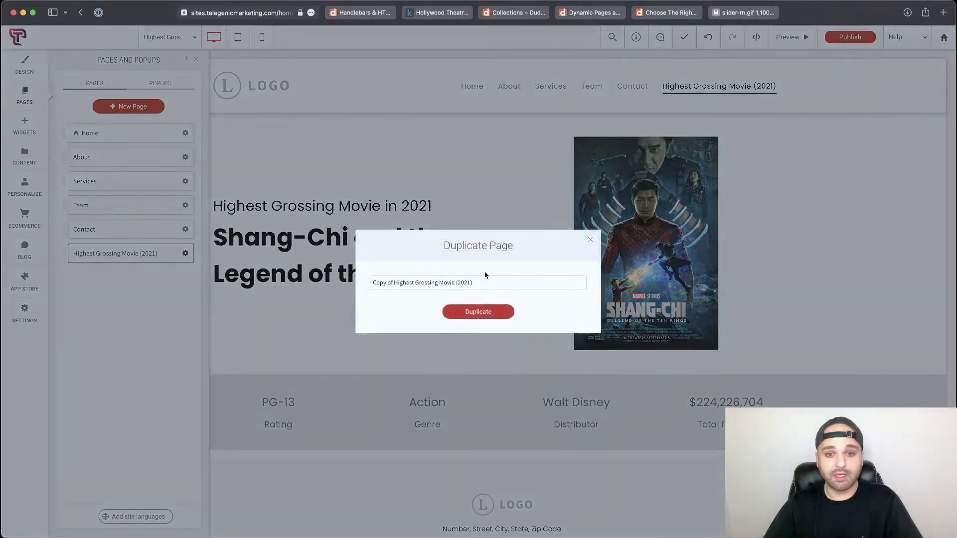
{"action": "key", "text": "Left"}
{"action": "key", "text": "BackSpace"}
{"action": "left_click", "coordinate": [478, 313]}
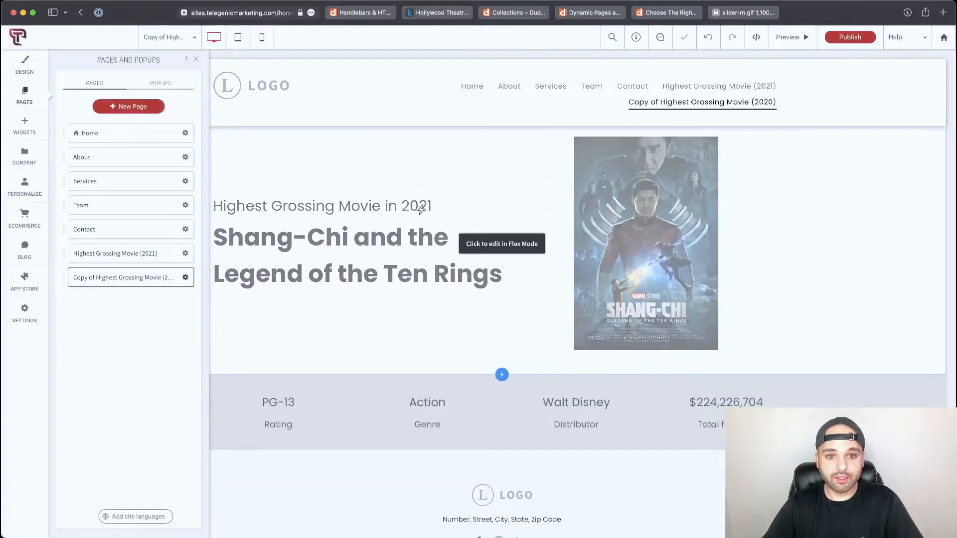
Step: Edit the subheading on the duplicated page in Flex Mode to read "Highest Grossing Movie in 2020"
{"action": "left_click", "coordinate": [416, 209]}
{"action": "left_click", "coordinate": [366, 205]}
{"action": "key", "text": "BackSpace"}
{"action": "type", "text": "0"}
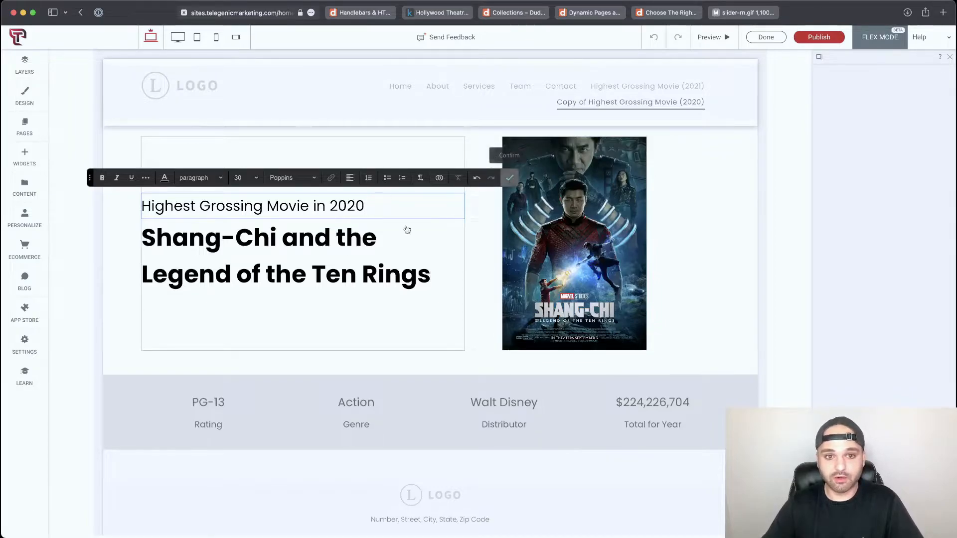
{"action": "key", "text": "Escape"}
{"action": "double_click", "coordinate": [349, 239]}
{"action": "key", "text": "super+a"}
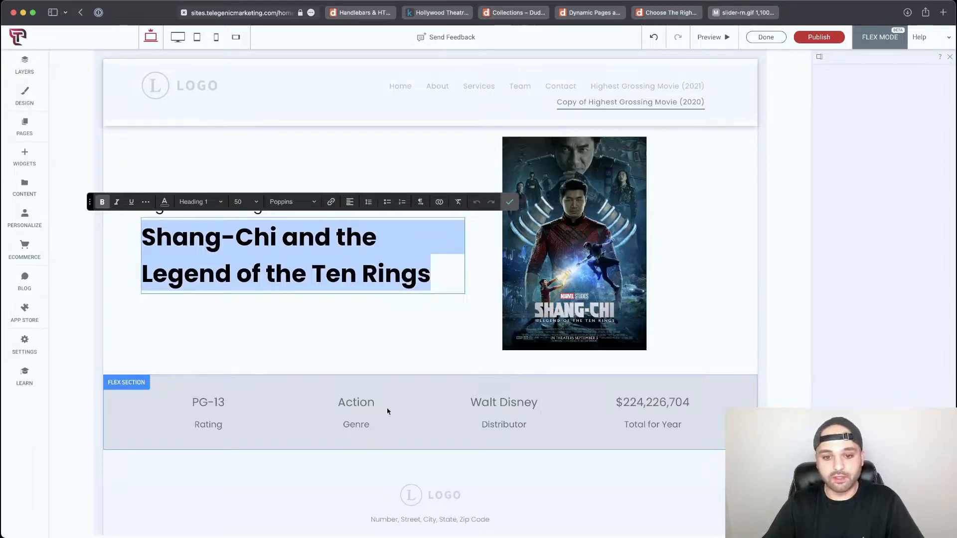
{"action": "left_click", "coordinate": [509, 202]}
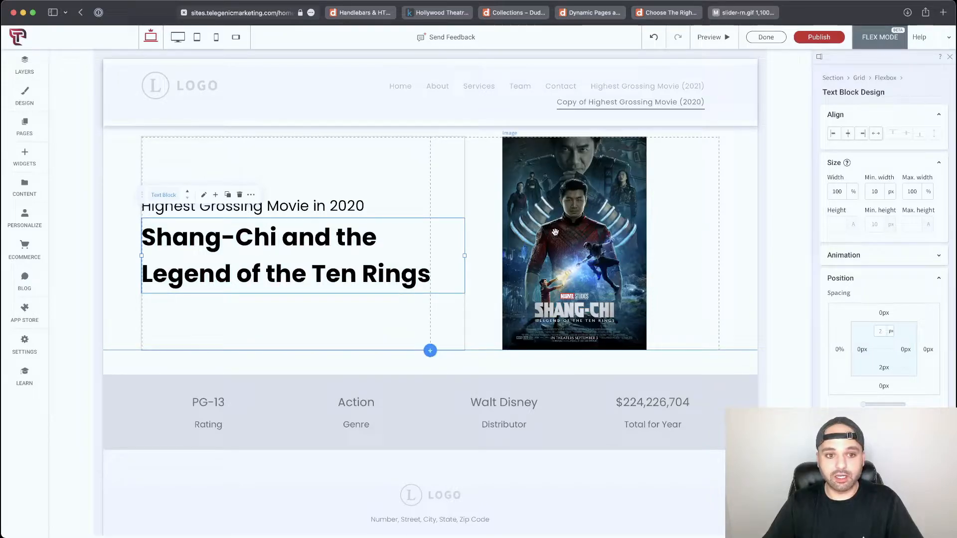
Step: Make the year 2020 bold in the duplicated page's subheading
{"action": "left_click", "coordinate": [343, 205]}
{"action": "left_click", "coordinate": [343, 206]}
{"action": "double_click", "coordinate": [343, 206]}
{"action": "key", "text": "super+b"}
{"action": "left_click", "coordinate": [509, 177]}
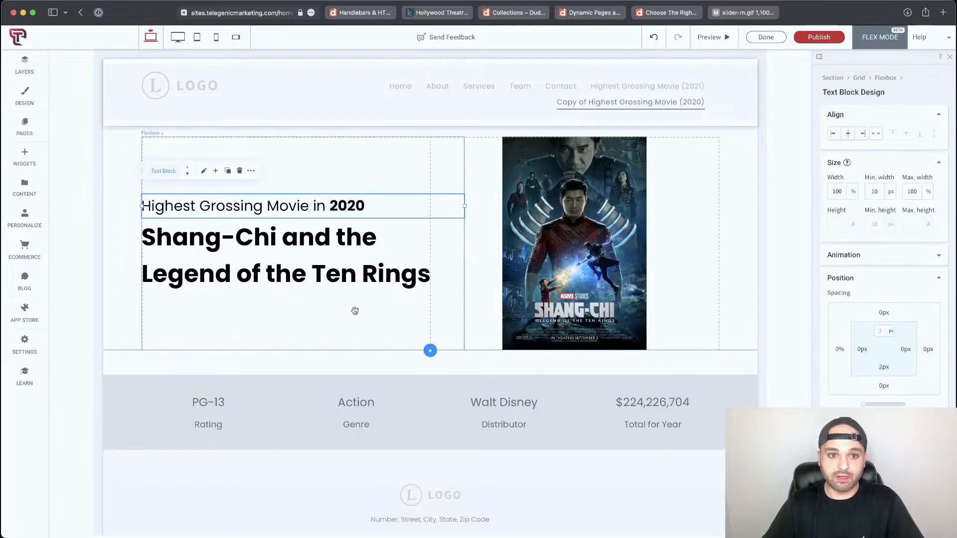
Step: Open the Highest Grossing Movie (2021) page and check the year's formatting in its subheading for comparison with the copy
{"action": "left_click", "coordinate": [24, 127]}
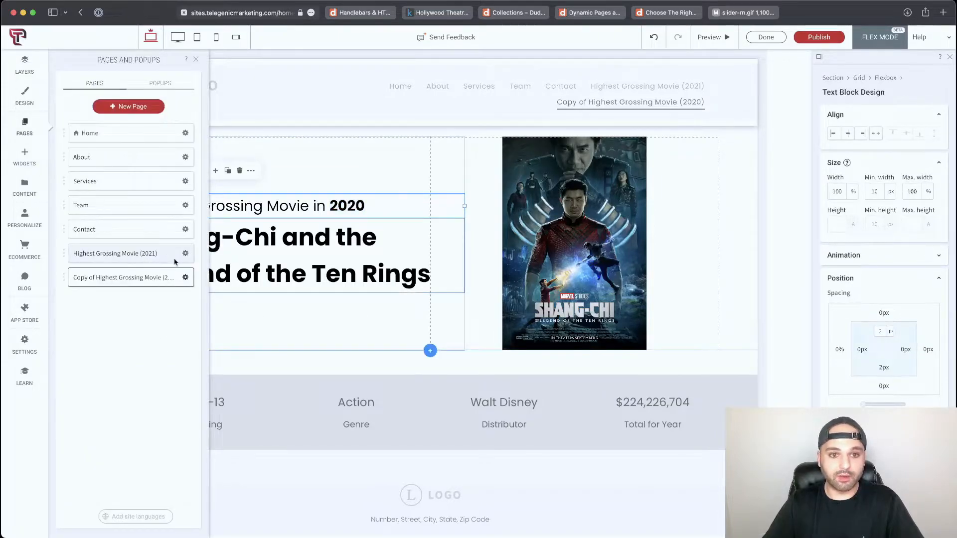
{"action": "left_click", "coordinate": [151, 255]}
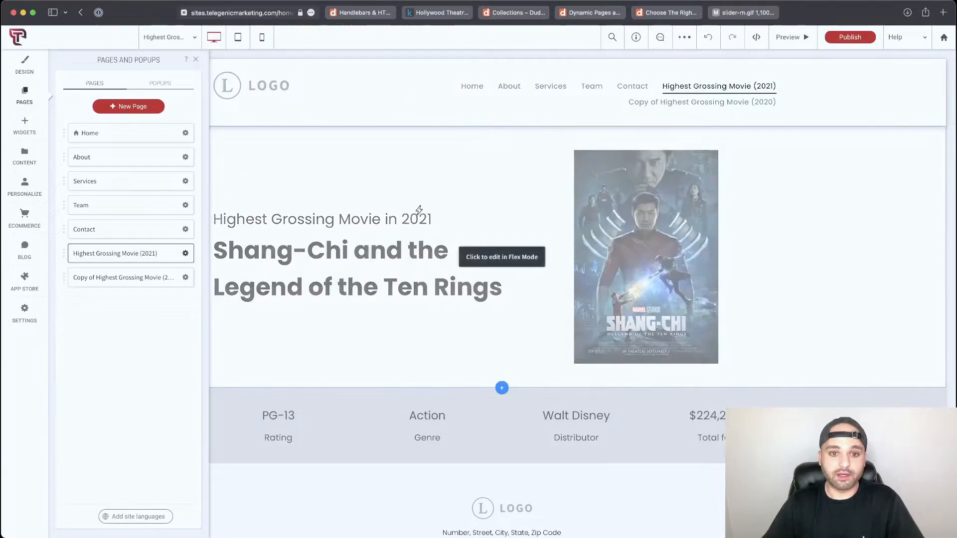
{"action": "left_click", "coordinate": [418, 212]}
{"action": "double_click", "coordinate": [350, 218]}
{"action": "double_click", "coordinate": [350, 218]}
{"action": "left_click", "coordinate": [510, 190]}
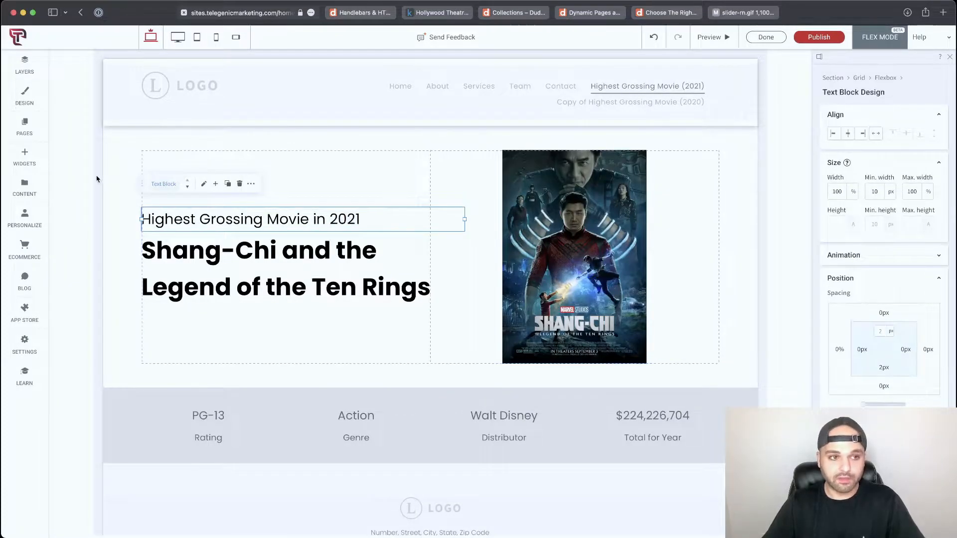
Step: Delete the page "Copy of Highest Grossing Movie (2020)" from the site
{"action": "left_click", "coordinate": [24, 127]}
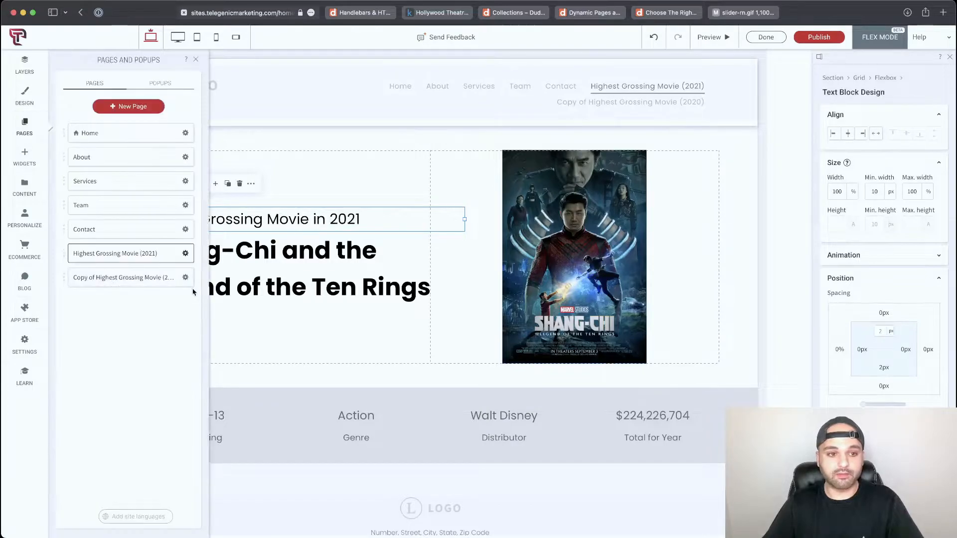
{"action": "left_click", "coordinate": [185, 277]}
{"action": "left_click", "coordinate": [225, 462]}
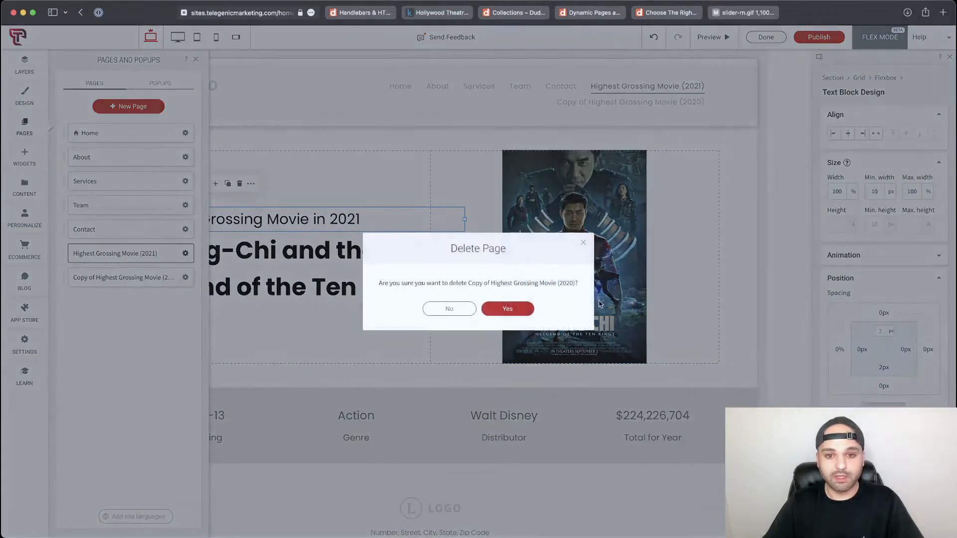
{"action": "left_click", "coordinate": [507, 309]}
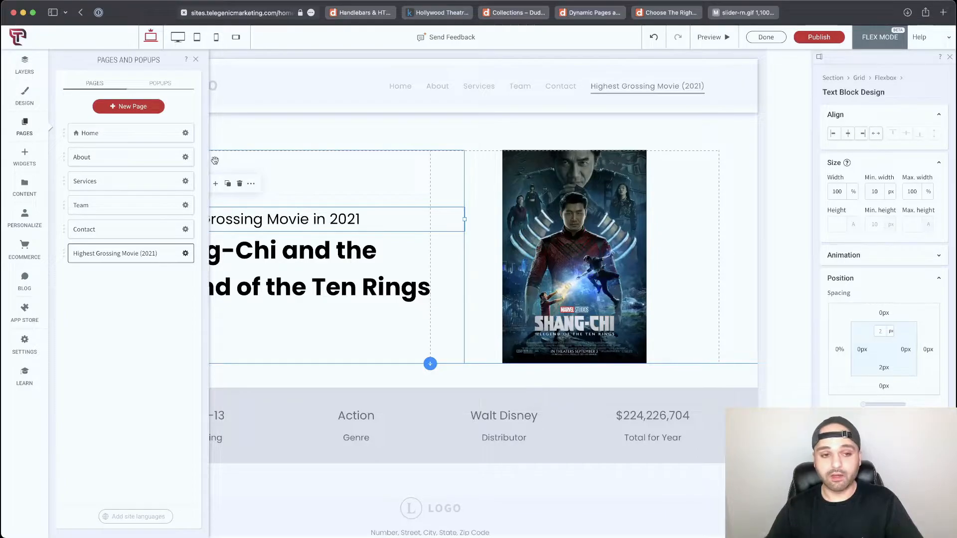
Step: Start converting the Highest Grossing Movie (2021) page to a dynamic page and choose to create a new collection for it
{"action": "left_click", "coordinate": [185, 253]}
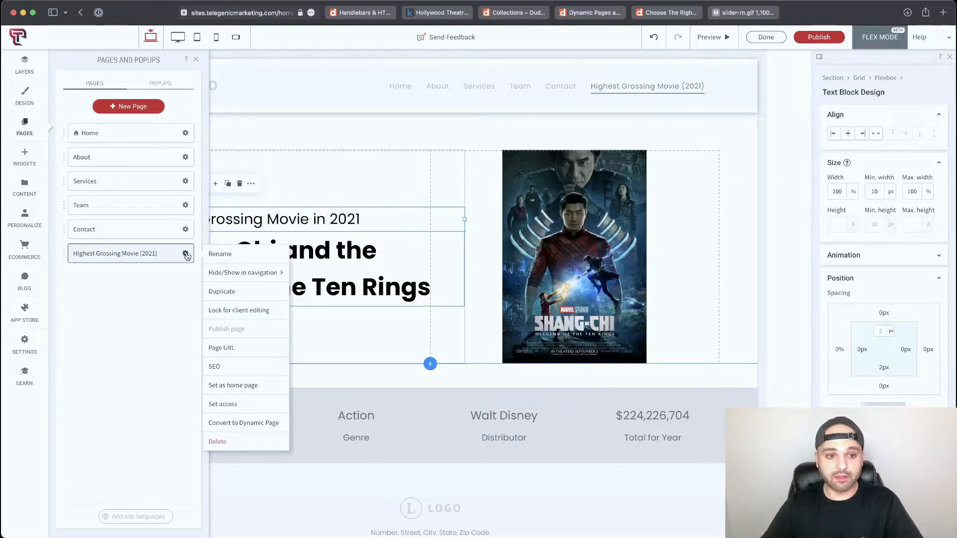
{"action": "left_click", "coordinate": [274, 422]}
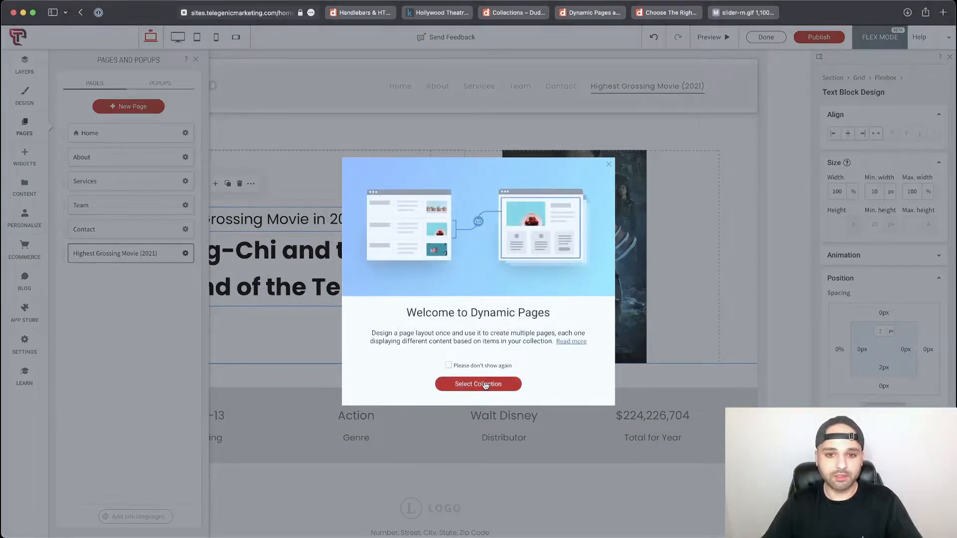
{"action": "left_click", "coordinate": [484, 384]}
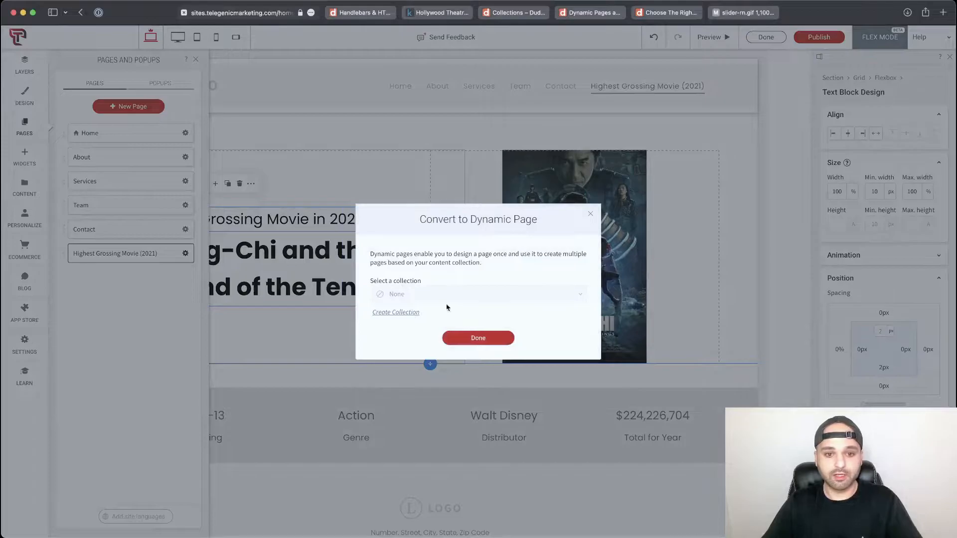
{"action": "left_click", "coordinate": [398, 312]}
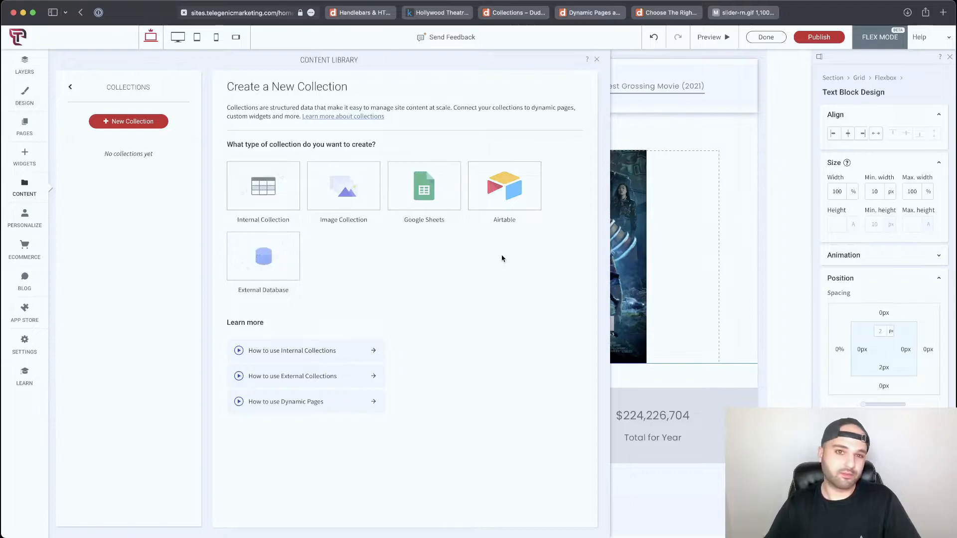
Step: Review the Duda plan comparison for dynamic pages with internal and external collections, and return to the site editor
{"action": "mouse_move", "coordinate": [280, 253]}
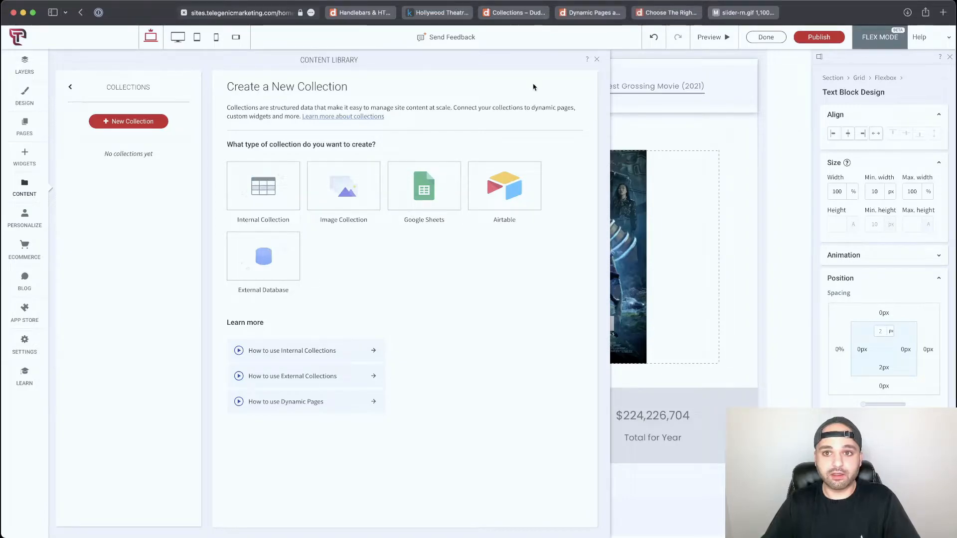
{"action": "left_click", "coordinate": [667, 12]}
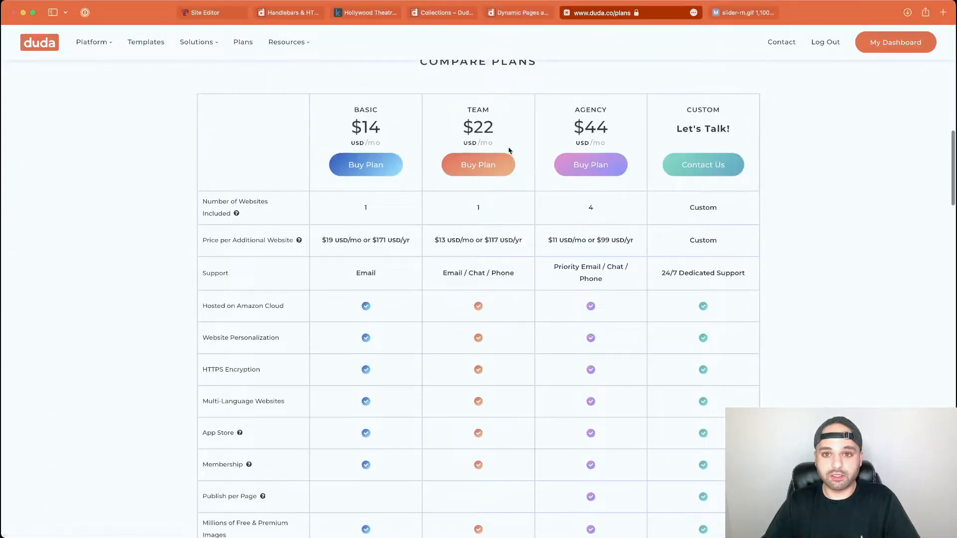
{"action": "scroll", "coordinate": [497, 272], "scroll_direction": "down", "scroll_amount": 10}
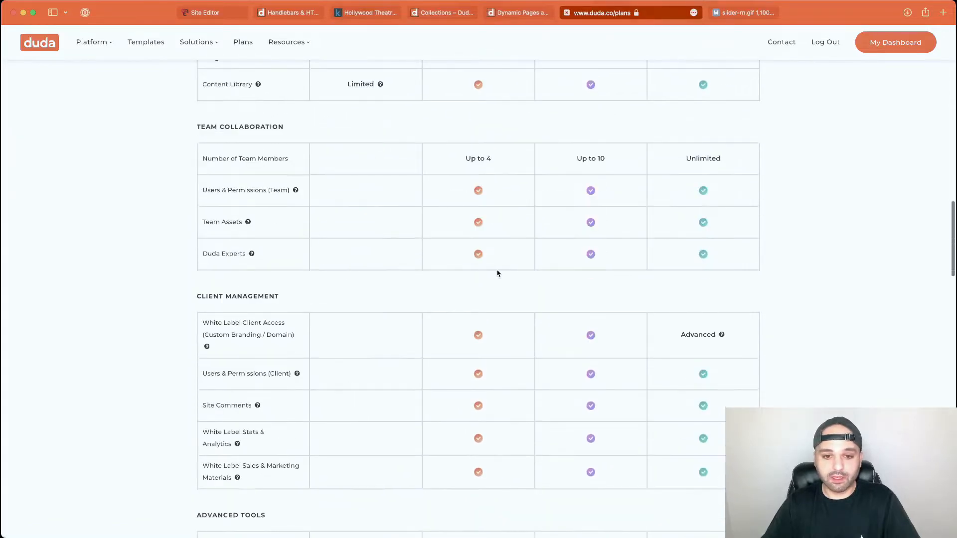
{"action": "scroll", "coordinate": [498, 272], "scroll_direction": "down", "scroll_amount": 6}
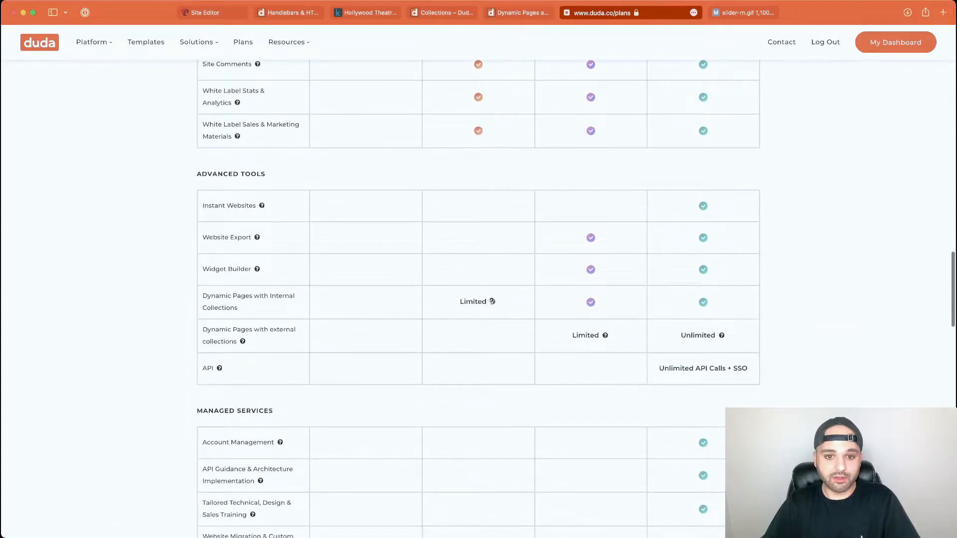
{"action": "mouse_move", "coordinate": [491, 301]}
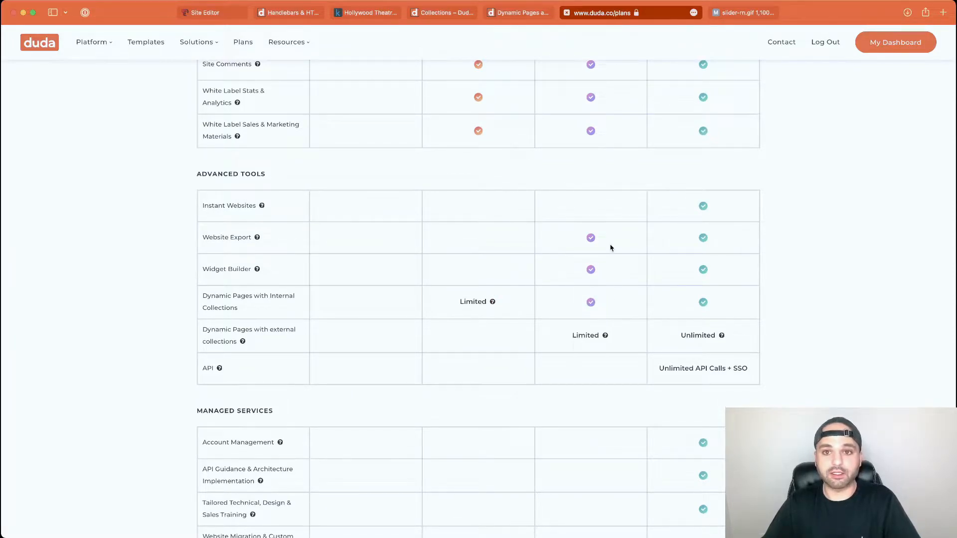
{"action": "left_click", "coordinate": [215, 13]}
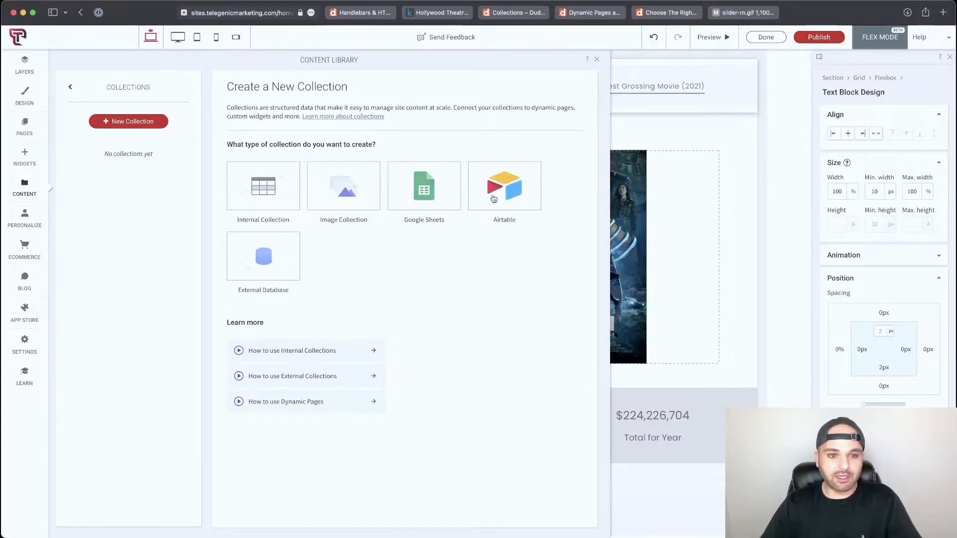
Step: Create an internal collection named "Top Grossing Movies"
{"action": "left_click", "coordinate": [265, 185]}
{"action": "left_click", "coordinate": [269, 82]}
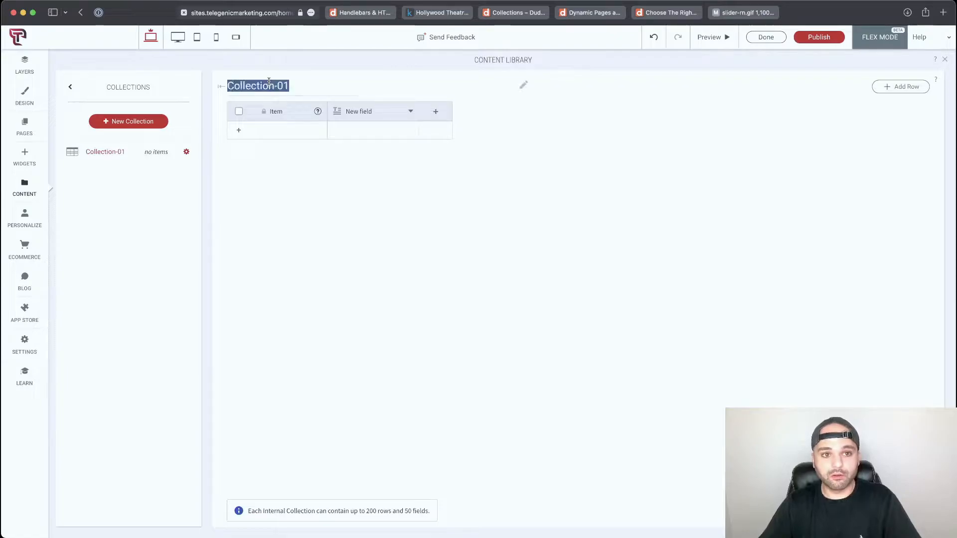
{"action": "type", "text": "Top Grossing Movies"}
{"action": "key", "text": "BackSpace"}
{"action": "left_click", "coordinate": [306, 178]}
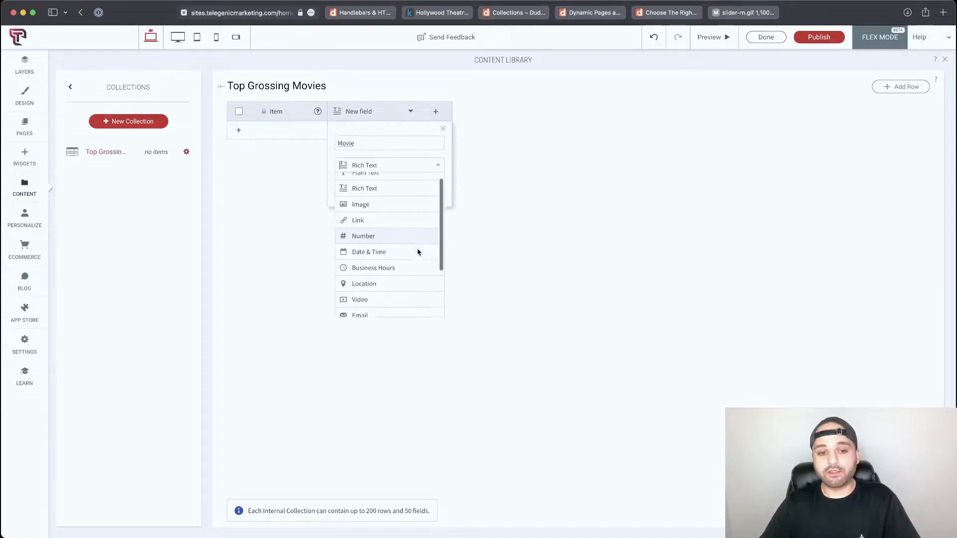
Step: Configure the collection's first field as a Plain Text field named "Movie"
{"action": "scroll", "coordinate": [417, 249], "scroll_direction": "down", "scroll_amount": 3}
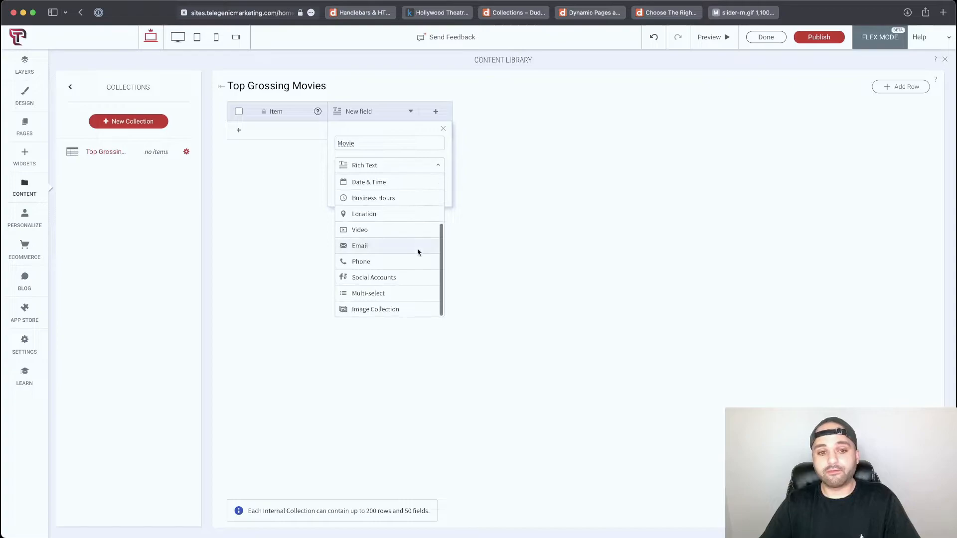
{"action": "scroll", "coordinate": [417, 250], "scroll_direction": "up", "scroll_amount": 3}
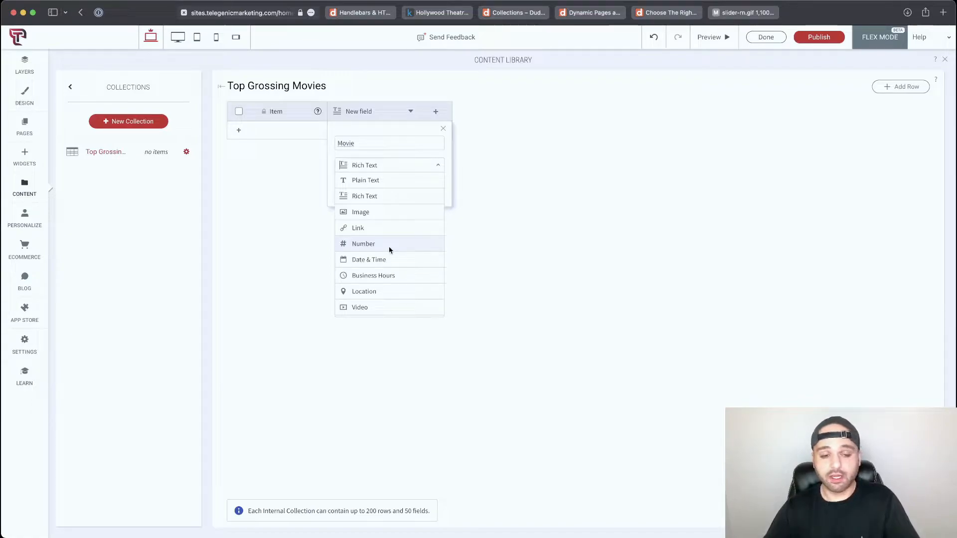
{"action": "scroll", "coordinate": [388, 249], "scroll_direction": "down", "scroll_amount": 3}
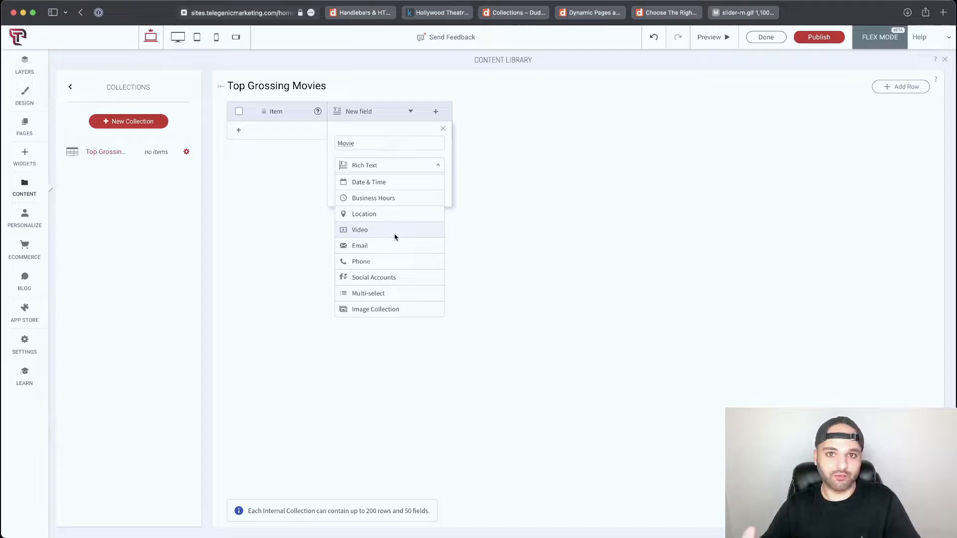
{"action": "scroll", "coordinate": [394, 202], "scroll_direction": "up", "scroll_amount": 3}
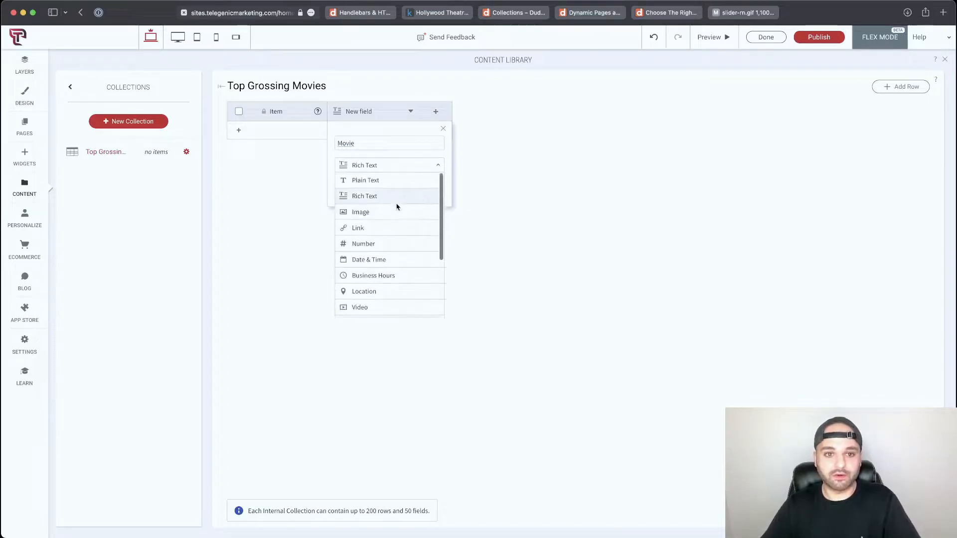
{"action": "left_click", "coordinate": [372, 182]}
{"action": "left_click", "coordinate": [421, 193]}
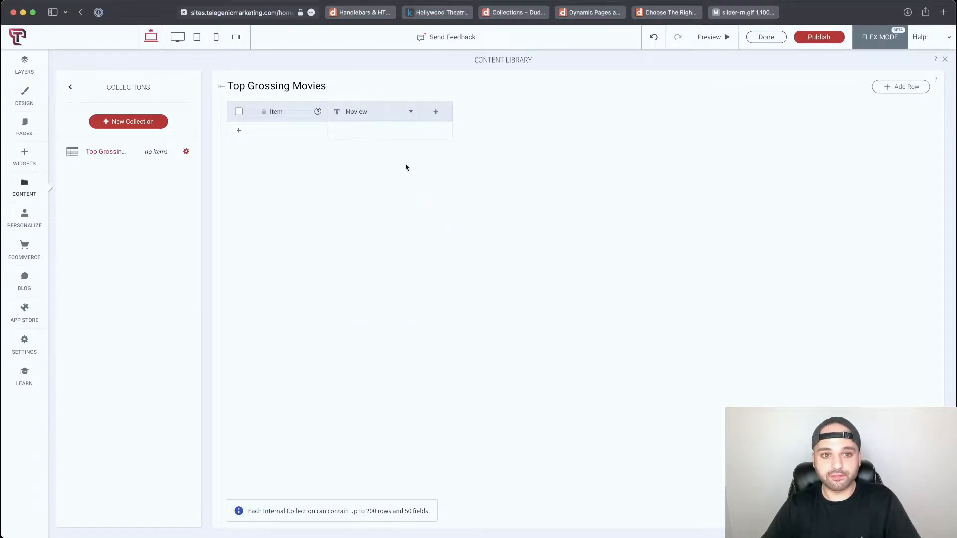
{"action": "left_click", "coordinate": [371, 119]}
{"action": "left_click", "coordinate": [374, 142]}
{"action": "key", "text": "BackSpace"}
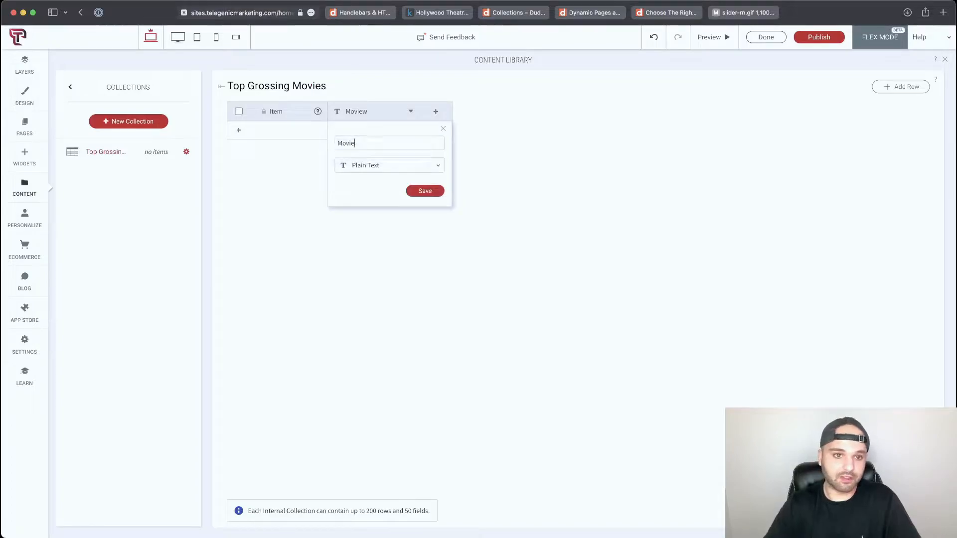
{"action": "left_click", "coordinate": [425, 191]}
Step: Add two Plain Text fields named "Genre" and "Distributor" to the collection
{"action": "left_click", "coordinate": [436, 111]}
{"action": "type", "text": "Genre"}
{"action": "left_click", "coordinate": [511, 191]}
{"action": "left_click", "coordinate": [526, 111]}
{"action": "type", "text": "Distributor"}
{"action": "left_click", "coordinate": [602, 191]}
Step: Change the Distributor field's type to Rich Text and save it
{"action": "left_click", "coordinate": [590, 112]}
{"action": "left_click", "coordinate": [568, 165]}
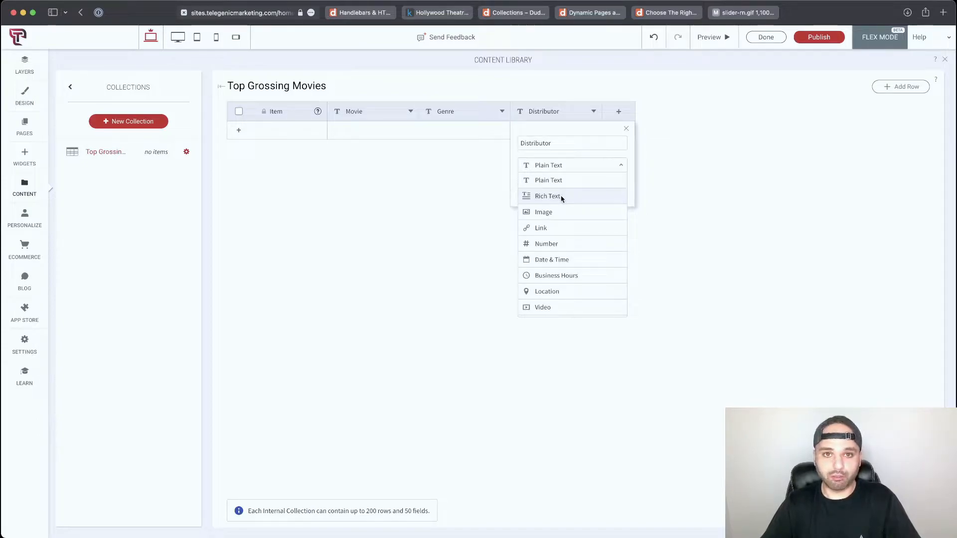
{"action": "left_click", "coordinate": [562, 197]}
{"action": "left_click", "coordinate": [600, 192]}
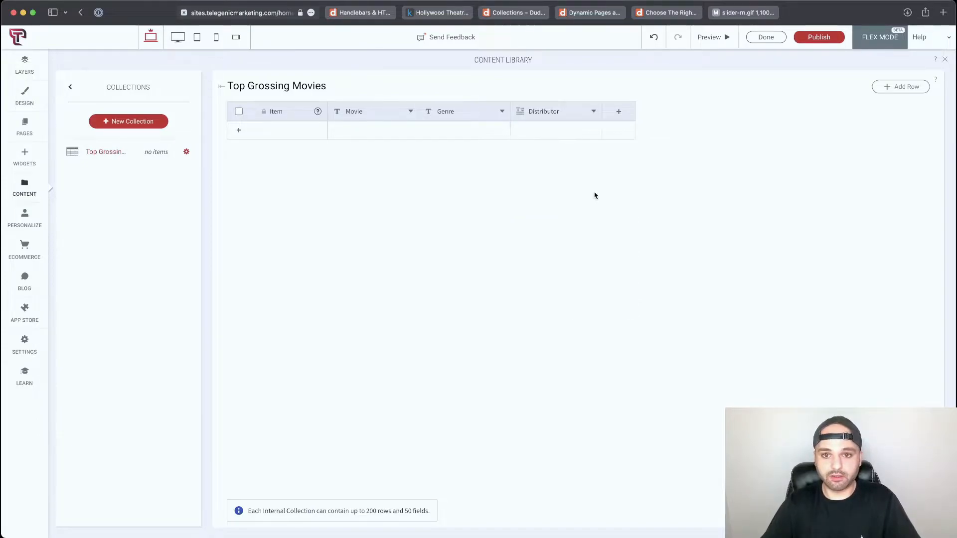
Step: Try out the Distributor field's rich text cell, and set the field's type back to Plain Text and save it
{"action": "left_click", "coordinate": [553, 134]}
{"action": "left_click", "coordinate": [550, 134]}
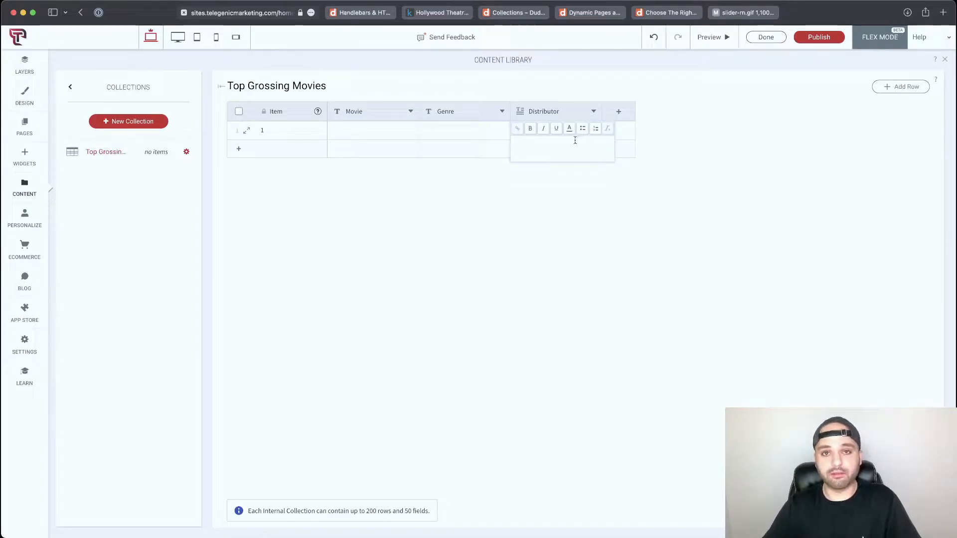
{"action": "left_click", "coordinate": [566, 113]}
{"action": "left_click", "coordinate": [560, 165]}
{"action": "left_click", "coordinate": [566, 183]}
{"action": "left_click", "coordinate": [606, 190]}
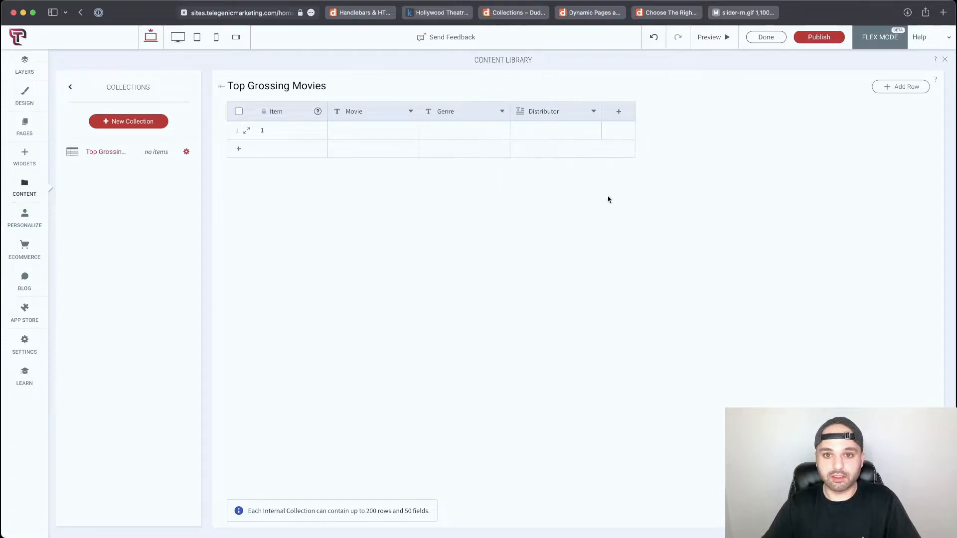
Step: Add a Number field named "Total for Year" to the collection
{"action": "left_click", "coordinate": [619, 111]}
{"action": "type", "text": "Total for Year"}
{"action": "left_click", "coordinate": [658, 165]}
{"action": "left_click", "coordinate": [655, 245]}
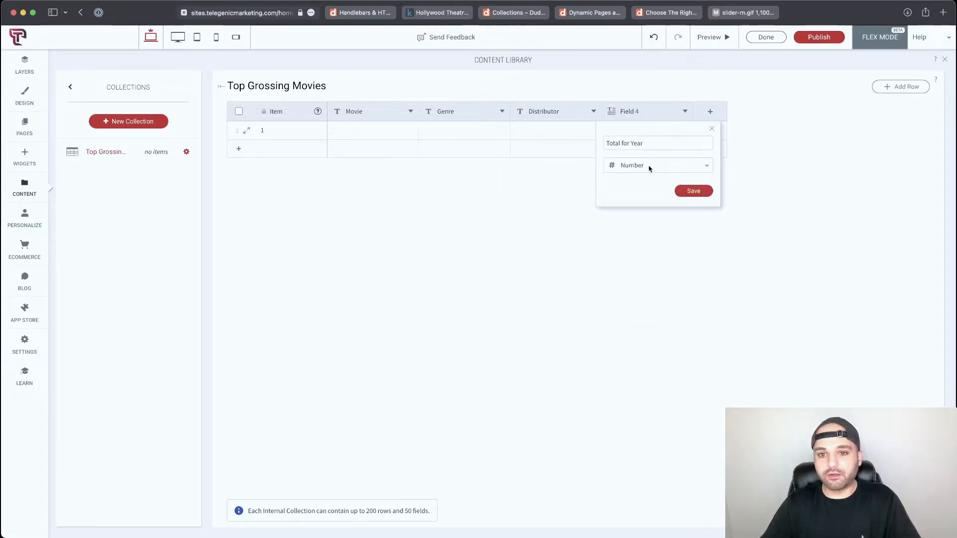
{"action": "left_click", "coordinate": [683, 189]}
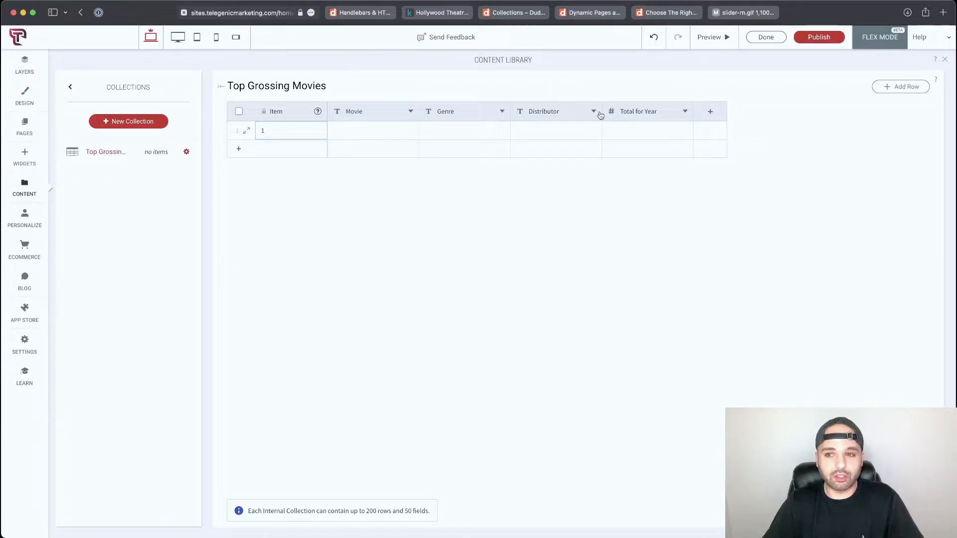
{"action": "double_click", "coordinate": [276, 131]}
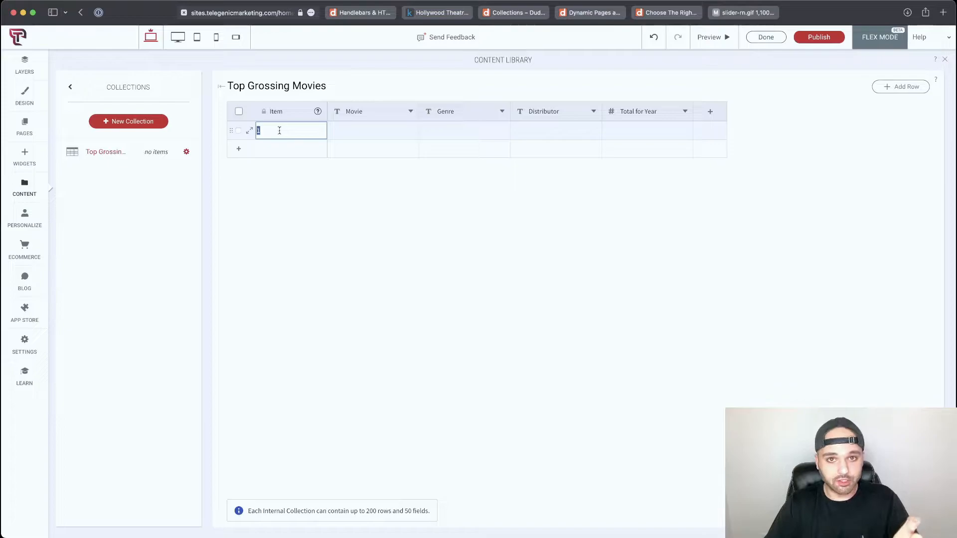
{"action": "left_click", "coordinate": [408, 209]}
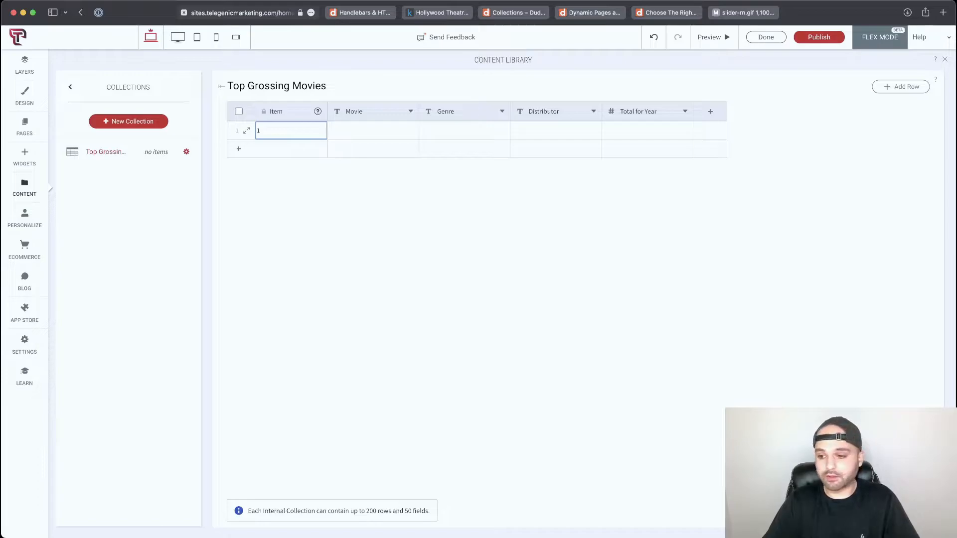
Step: Add a Number field named "Year" and a Plain Text field named "Rating" to the collection
{"action": "left_click", "coordinate": [710, 111]}
{"action": "type", "text": "Year"}
{"action": "left_click", "coordinate": [755, 165]}
{"action": "left_click", "coordinate": [735, 260]}
{"action": "left_click", "coordinate": [790, 191]}
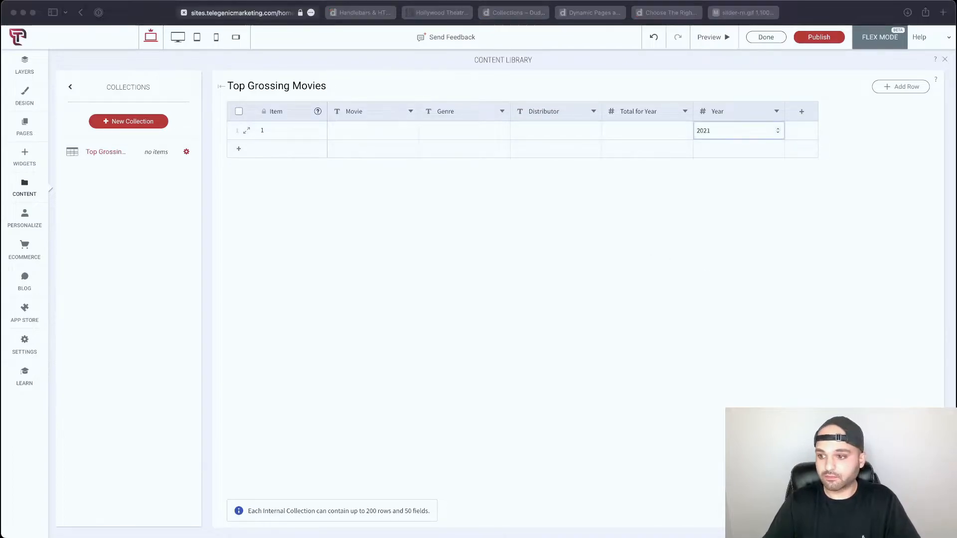
{"action": "left_click", "coordinate": [820, 165]}
{"action": "left_click", "coordinate": [817, 180]}
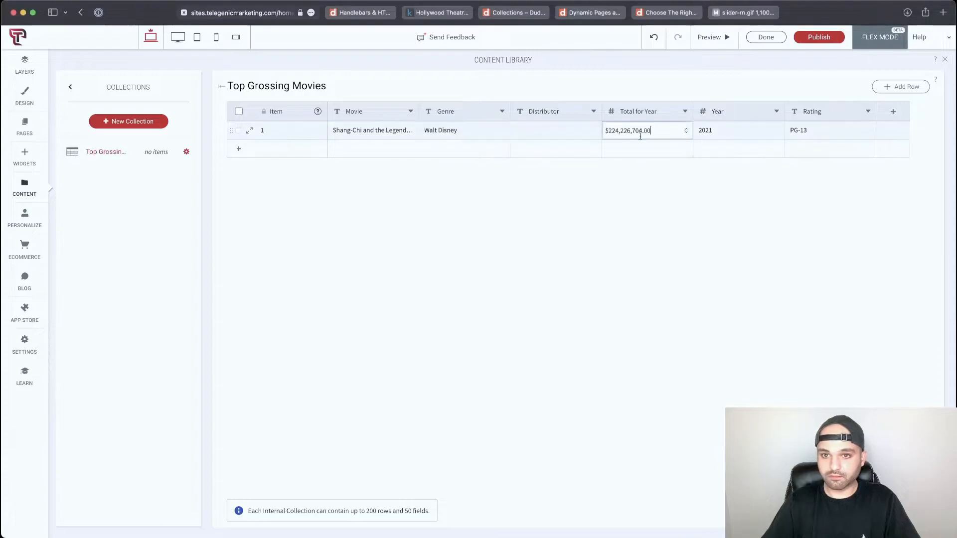
Step: Try to enter $224,226,704.00 as the Total for Year in the Shang-Chi row, and clear the cell
{"action": "key", "text": "Return"}
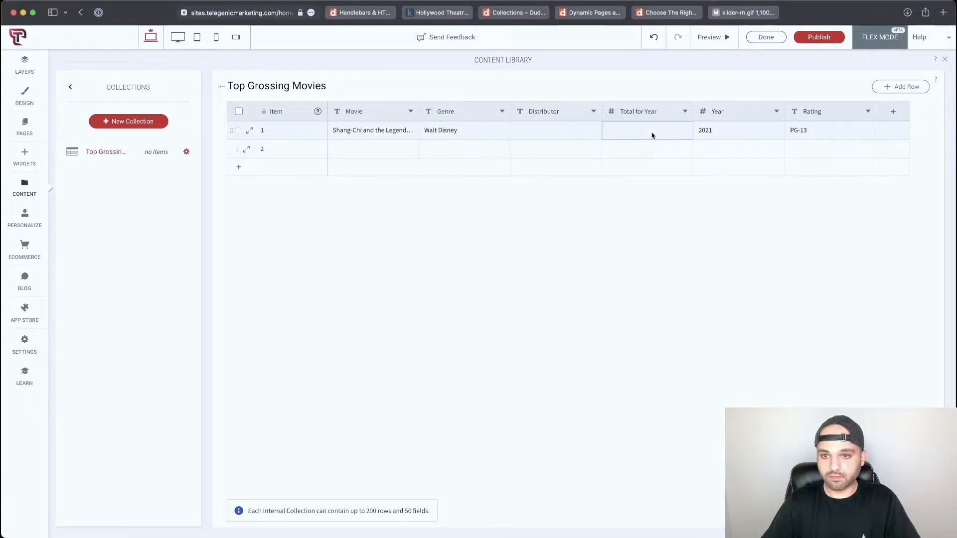
{"action": "double_click", "coordinate": [648, 134]}
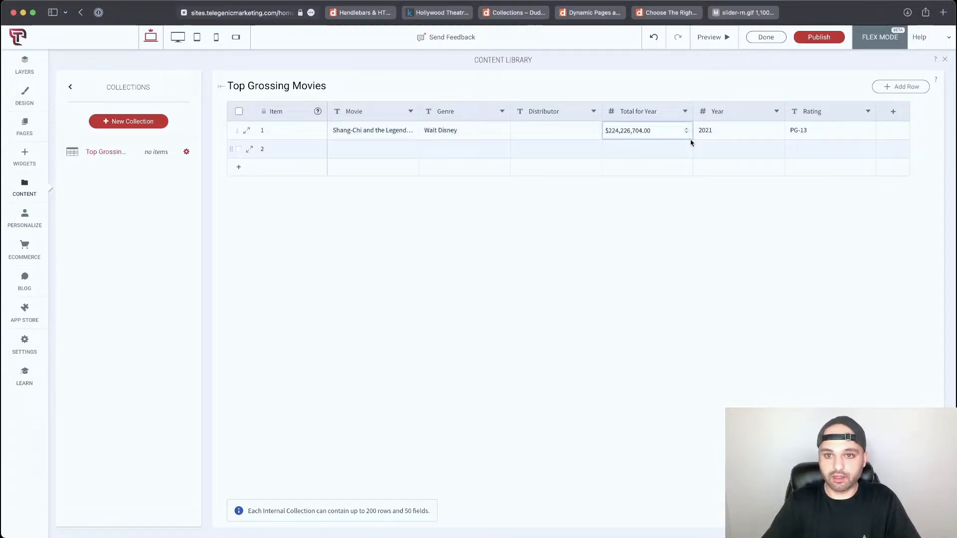
{"action": "key", "text": "BackSpace"}
{"action": "key", "text": "Return"}
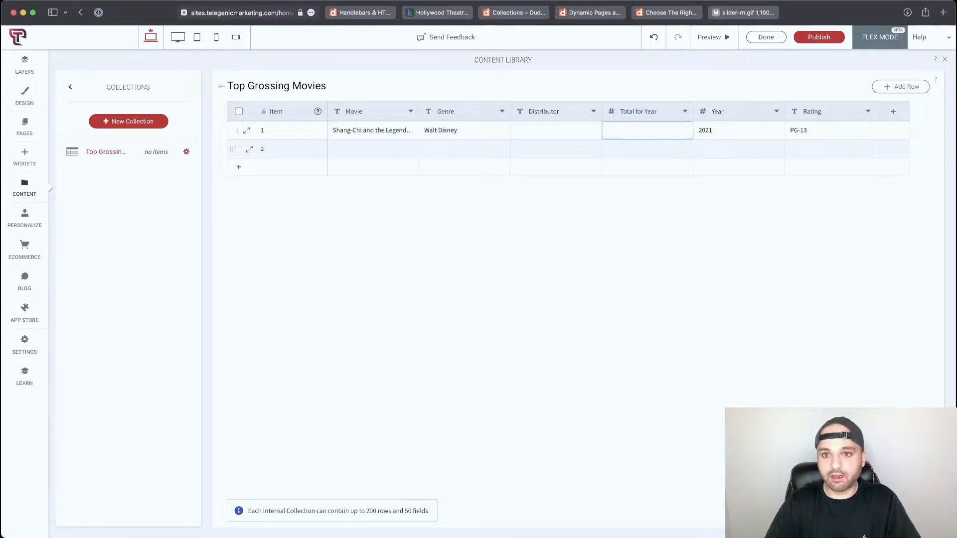
Step: Set the Shang-Chi row's Total for Year to 224226704, without currency symbol, commas or decimals
{"action": "type", "text": "$224,226,704.00"}
{"action": "key", "text": "BackSpace"}
{"action": "key", "text": "Left"}
{"action": "key", "text": "Left"}
{"action": "key", "text": "Left"}
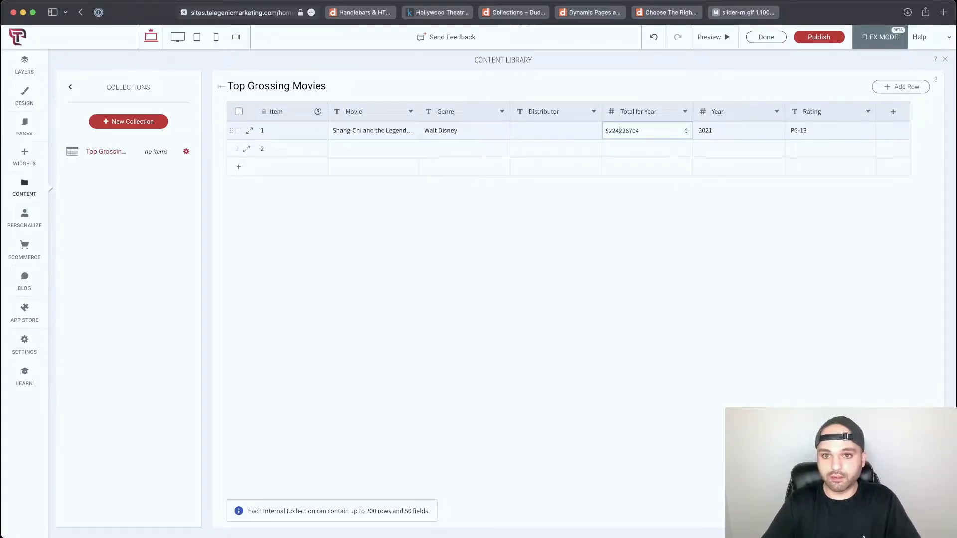
{"action": "key", "text": "BackSpace"}
{"action": "left_click", "coordinate": [763, 242]}
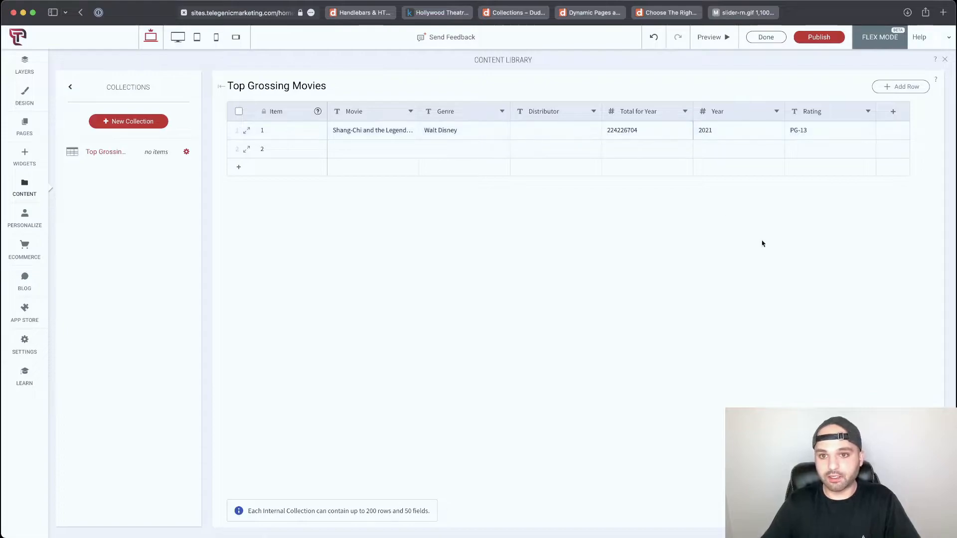
Step: Change the Total for Year field's type to Plain Text and enter $224,226,704.00 in the Shang-Chi row
{"action": "left_click", "coordinate": [642, 114]}
{"action": "left_click", "coordinate": [659, 177]}
{"action": "left_click", "coordinate": [662, 195]}
{"action": "double_click", "coordinate": [635, 130]}
{"action": "type", "text": "$224,226,704.00"}
{"action": "key", "text": "super+a"}
{"action": "type", "text": "$224,226,704.00"}
{"action": "left_click", "coordinate": [678, 202]}
{"action": "left_click", "coordinate": [686, 168]}
Step: Enter Walt Disney as the first row's Distributor, and fill the second row with Year 2020 and Rating R
{"action": "double_click", "coordinate": [554, 130]}
{"action": "type", "text": "Walt Disney"}
{"action": "left_click", "coordinate": [738, 149]}
{"action": "type", "text": "2020"}
{"action": "key", "text": "Tab"}
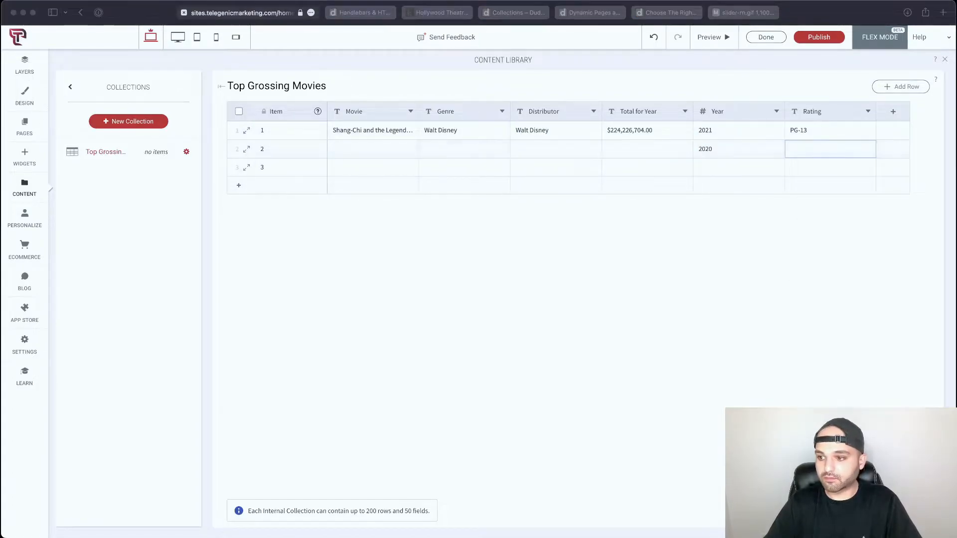
{"action": "type", "text": "R"}
Step: Delete the empty rows 4 and 5 from the collection
{"action": "left_click", "coordinate": [238, 186]}
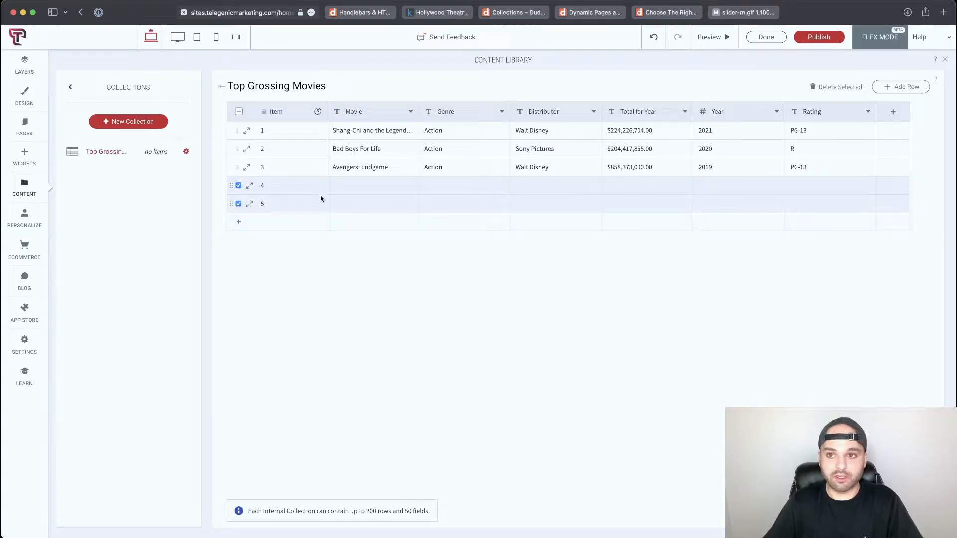
{"action": "left_click", "coordinate": [839, 90]}
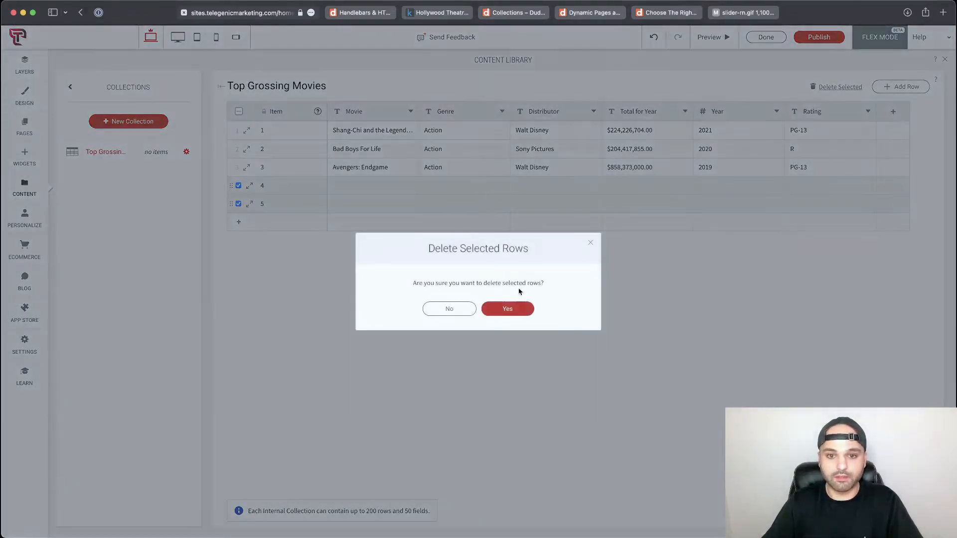
{"action": "left_click", "coordinate": [522, 309]}
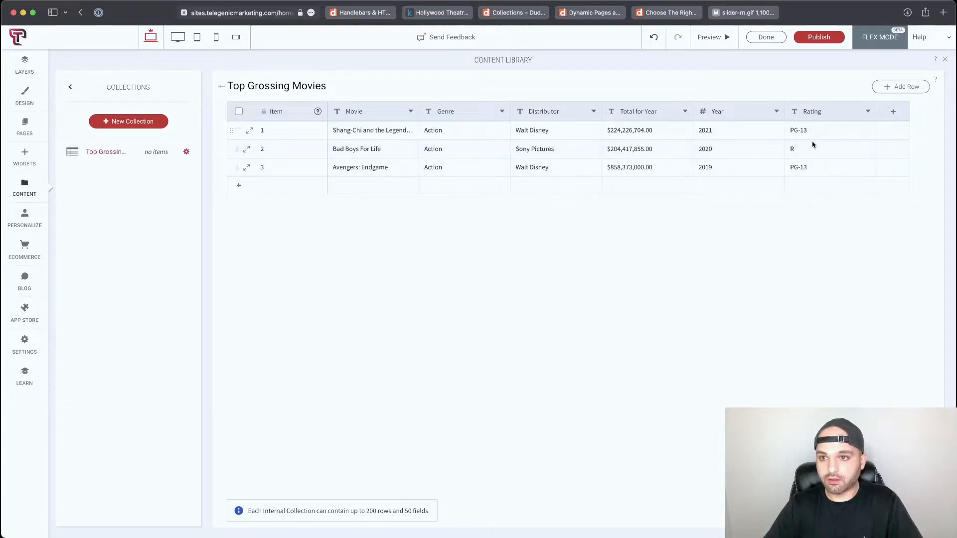
Step: Rename the three rows' Item identifiers to shang, bad-boys and avengers
{"action": "left_click", "coordinate": [294, 136]}
{"action": "double_click", "coordinate": [294, 133]}
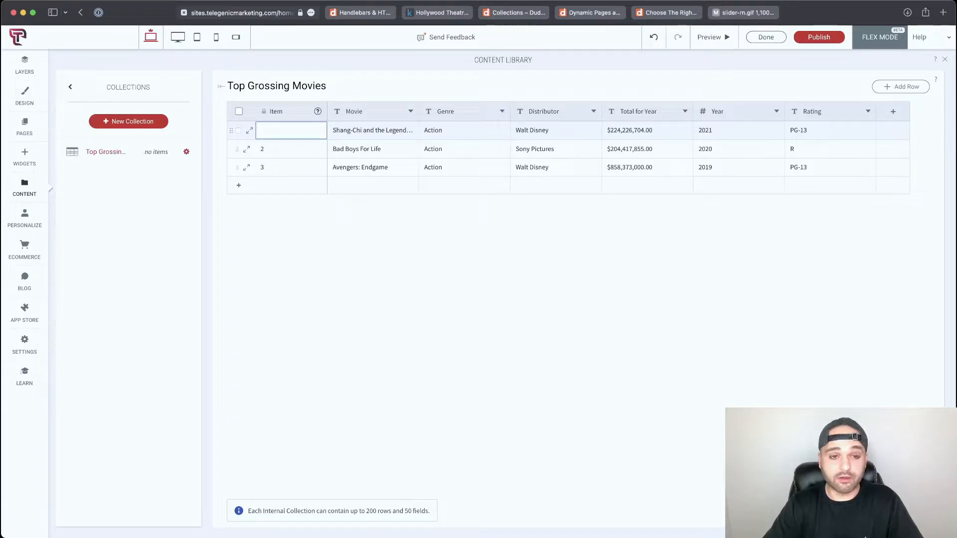
{"action": "type", "text": "shang"}
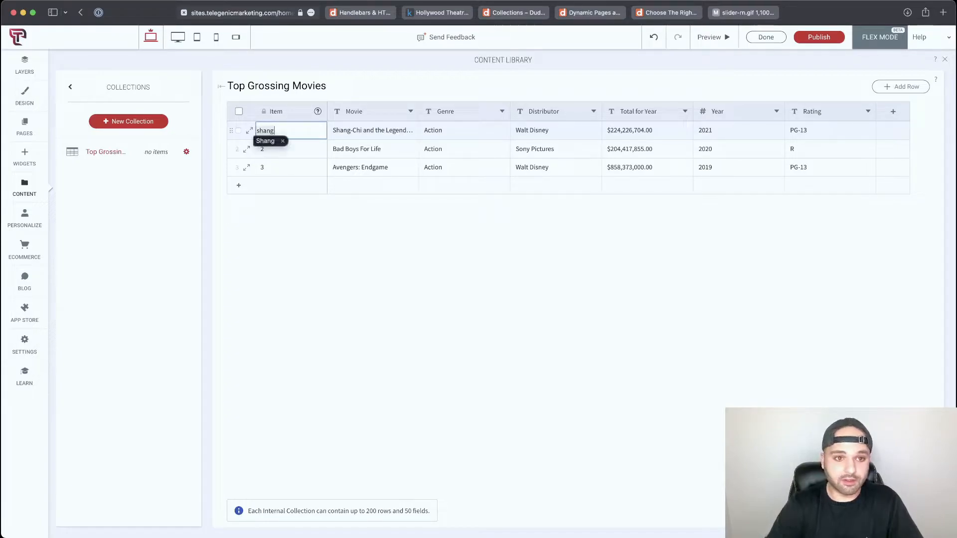
{"action": "double_click", "coordinate": [292, 151]}
{"action": "type", "text": "bad-boys"}
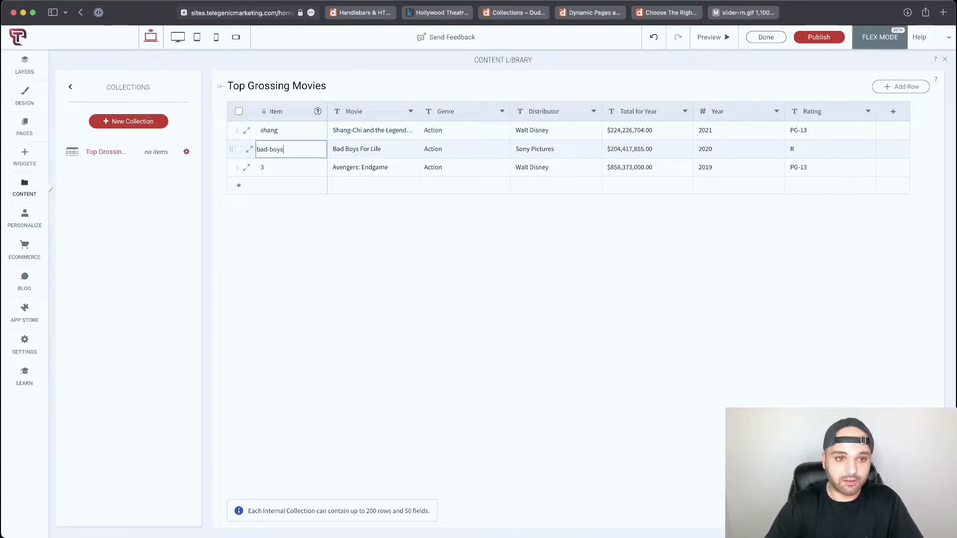
{"action": "double_click", "coordinate": [287, 174]}
{"action": "type", "text": "engers"}
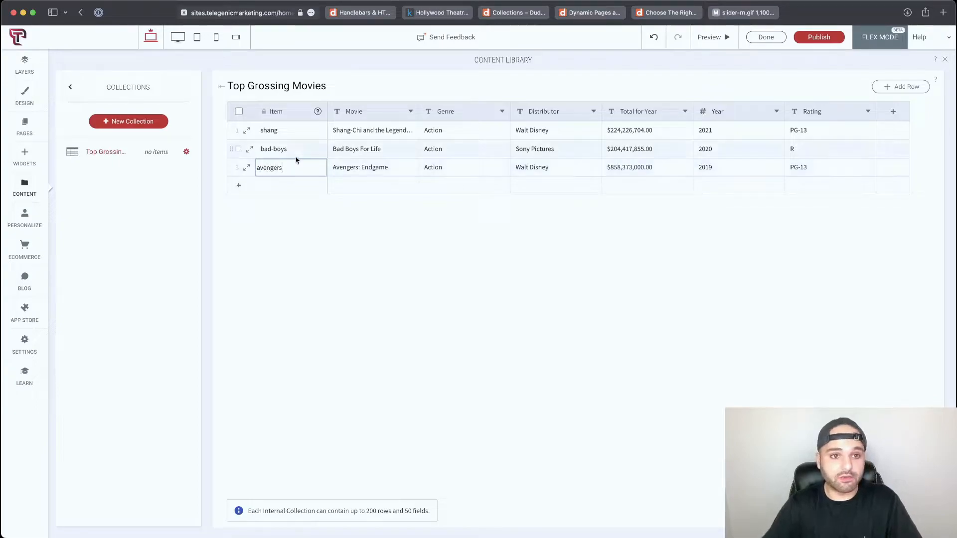
{"action": "key", "text": "Return"}
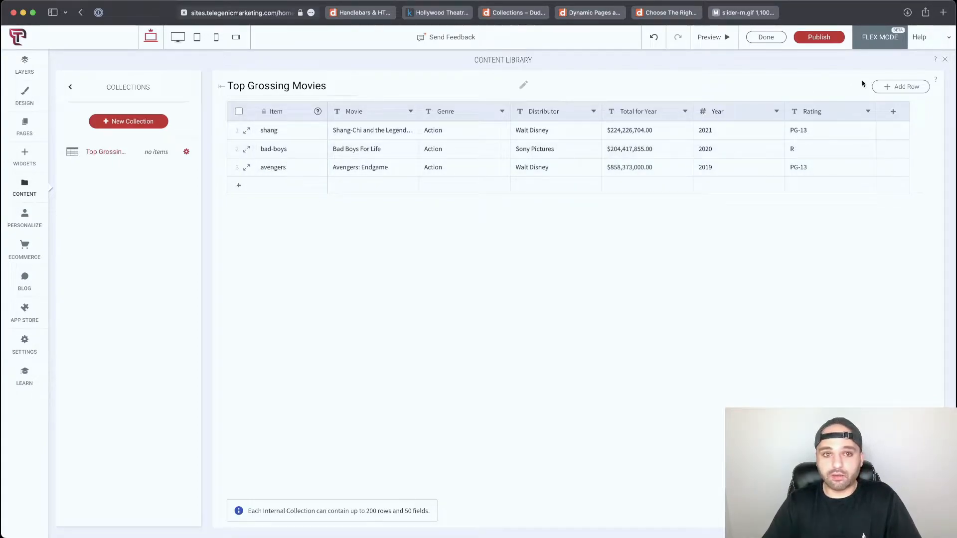
Step: Close the content library and convert the Highest Grossing Movie (2021) page to a dynamic page using the Top Grossing Movies collection
{"action": "left_click", "coordinate": [944, 59]}
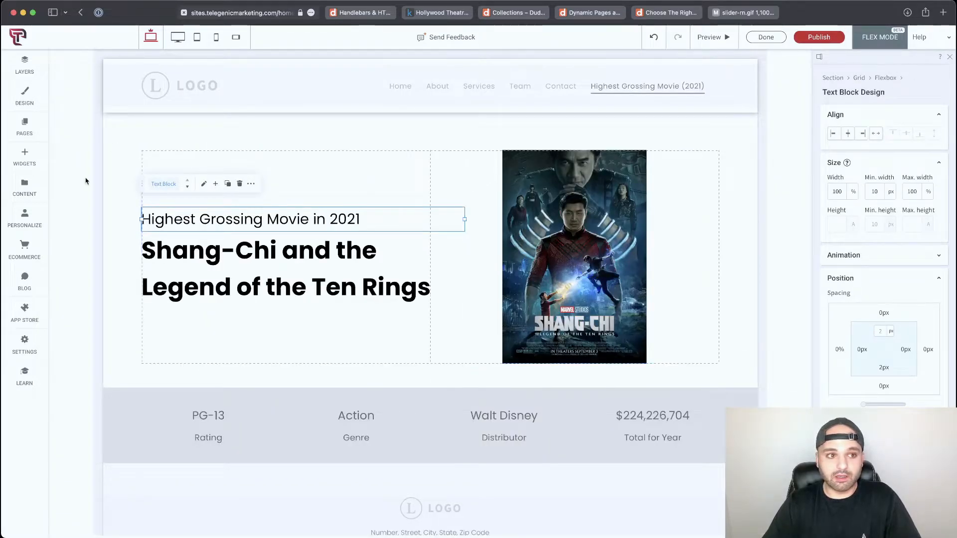
{"action": "left_click", "coordinate": [24, 126]}
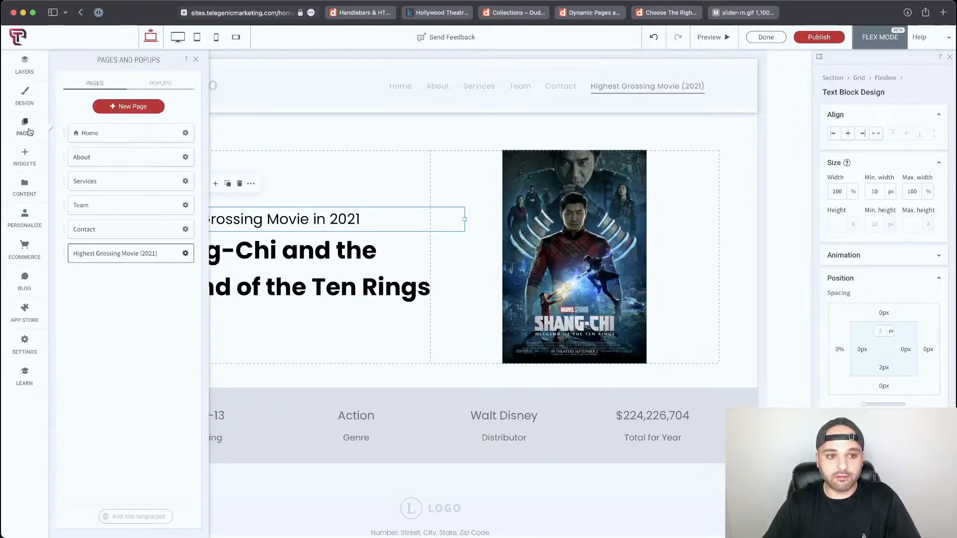
{"action": "left_click", "coordinate": [185, 253]}
{"action": "left_click", "coordinate": [243, 423]}
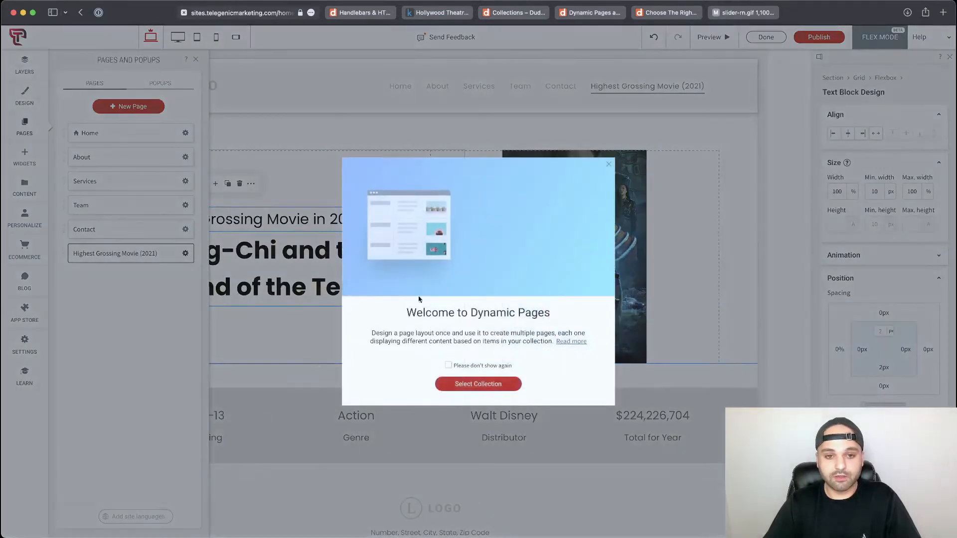
{"action": "left_click", "coordinate": [493, 385]}
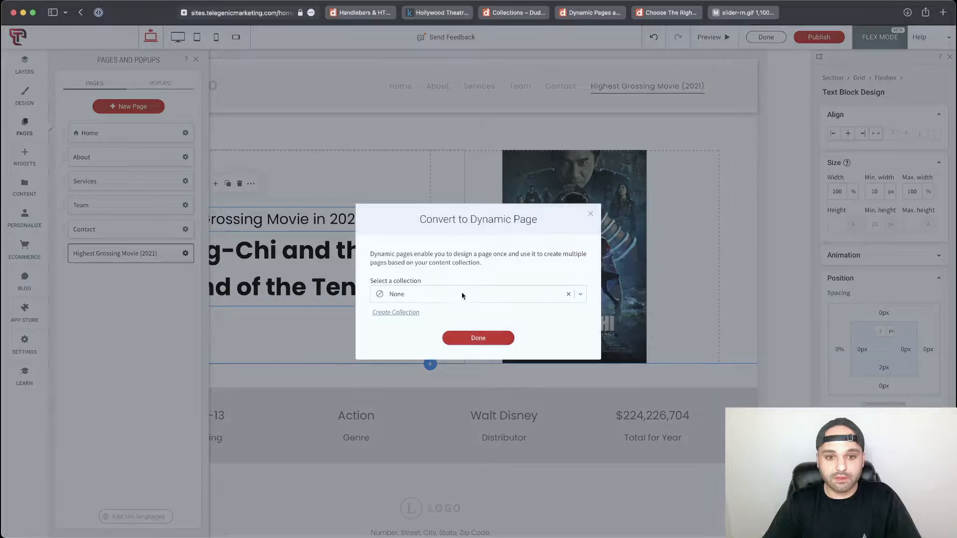
{"action": "left_click", "coordinate": [462, 295]}
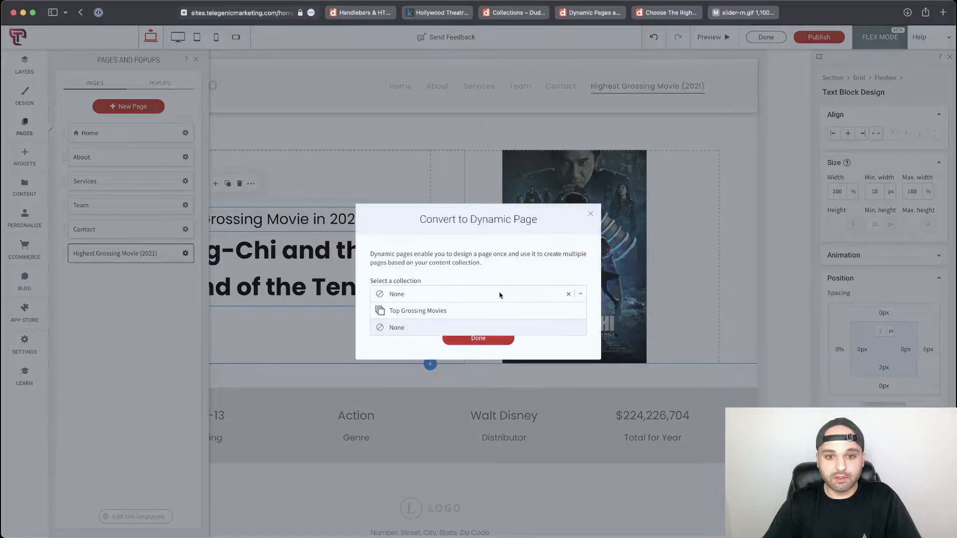
{"action": "left_click", "coordinate": [440, 312]}
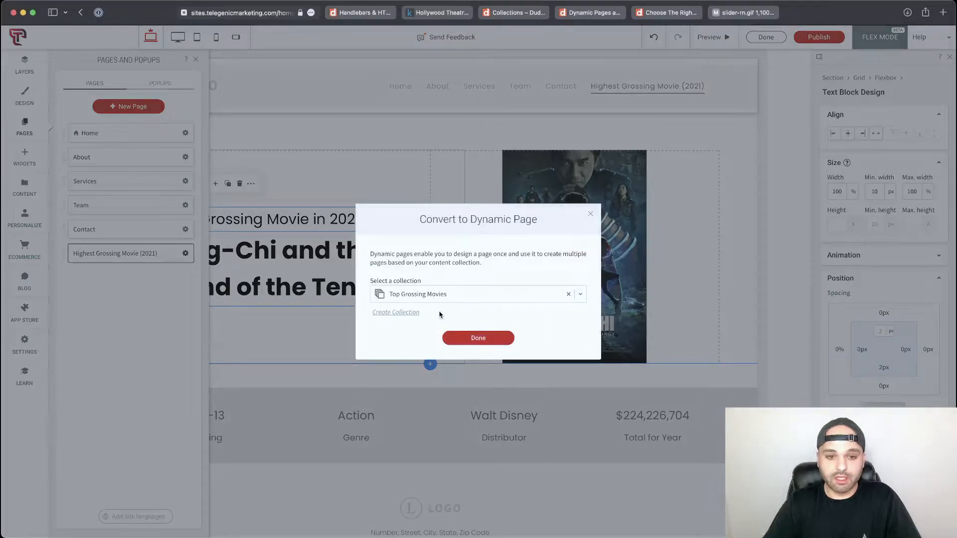
{"action": "left_click", "coordinate": [476, 339]}
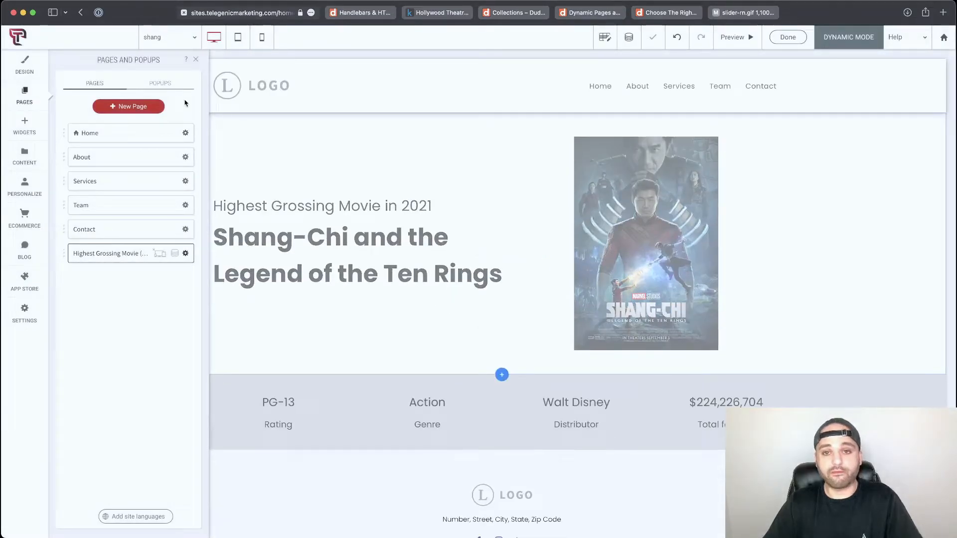
Step: Examine the dynamic page templates offered for a new page, and close the dialog without adding one
{"action": "left_click", "coordinate": [141, 106]}
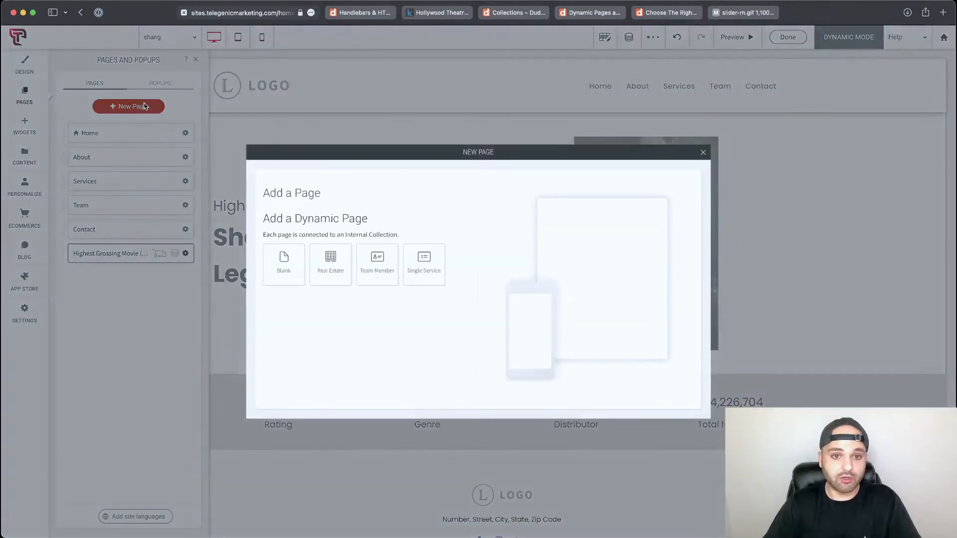
{"action": "left_click_drag", "start_coordinate": [262, 318], "coordinate": [379, 366]}
{"action": "left_click", "coordinate": [295, 314]}
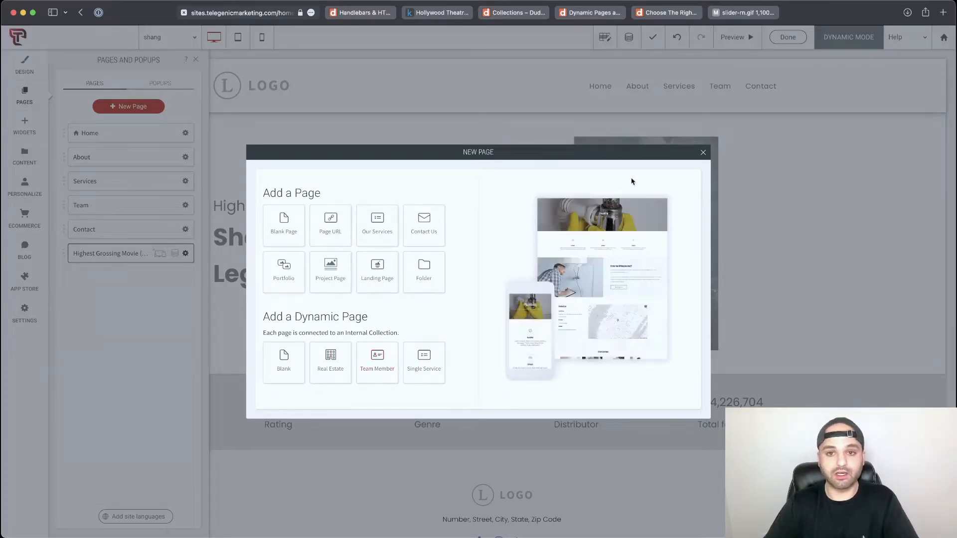
{"action": "left_click", "coordinate": [703, 154]}
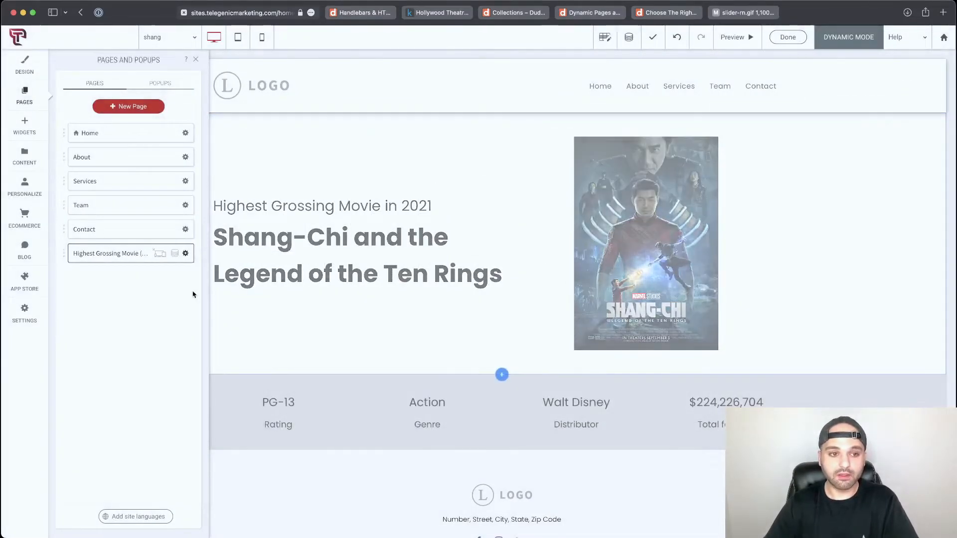
Step: Open the movie title section in Flex Mode and select the "Highest Grossing Movie in 2021" text block
{"action": "mouse_move", "coordinate": [176, 256]}
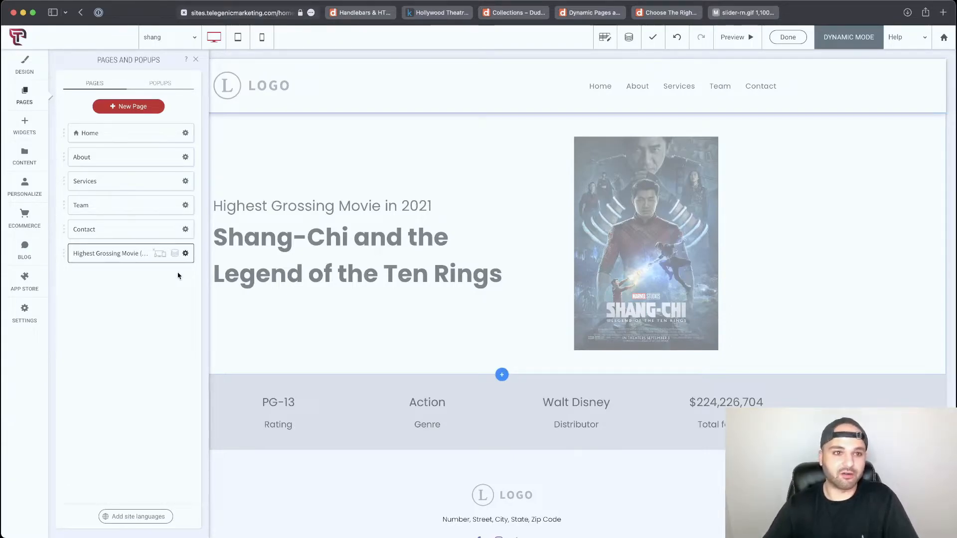
{"action": "left_click", "coordinate": [195, 59]}
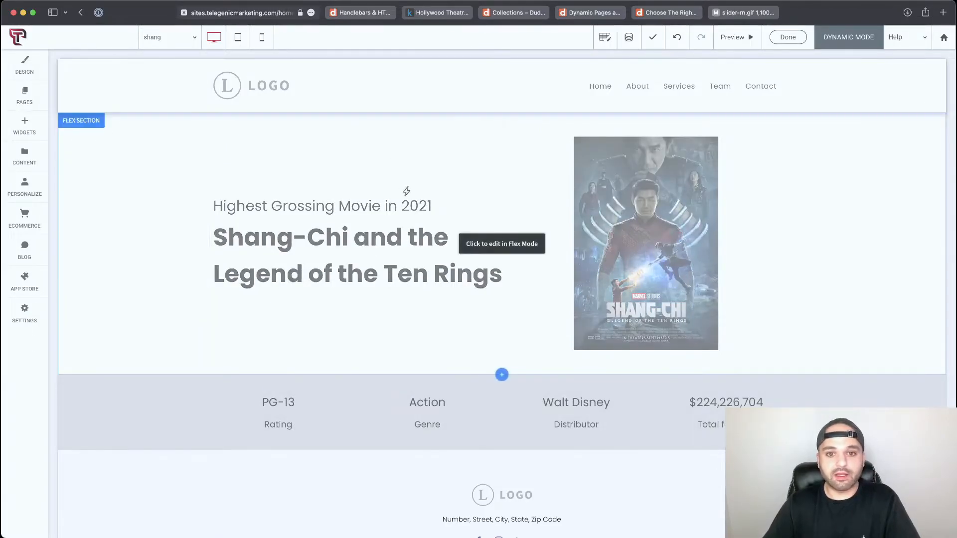
{"action": "left_click", "coordinate": [496, 250]}
{"action": "left_click", "coordinate": [338, 209]}
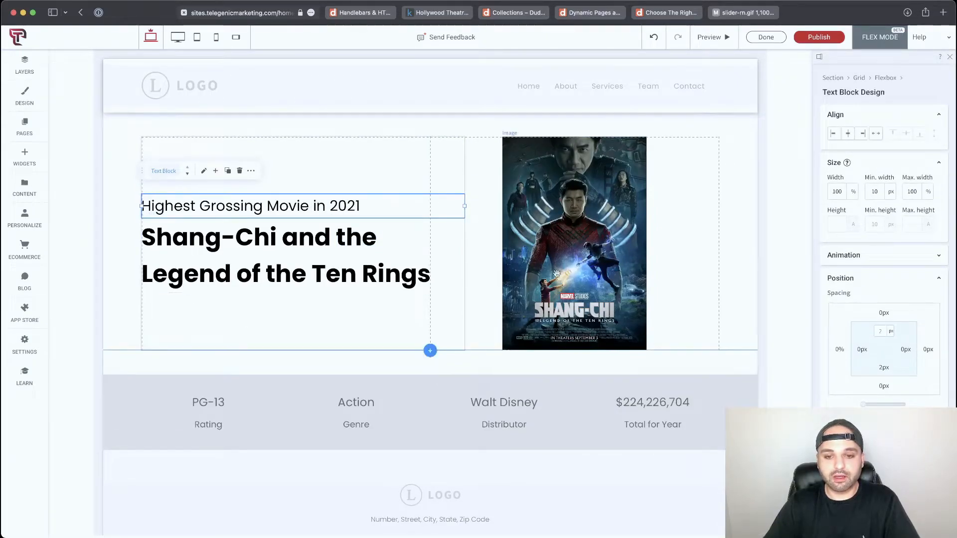
Step: Add an Image field named Movie Cover to the Top Grossing Movies collection and close the content library
{"action": "left_click", "coordinate": [26, 128]}
{"action": "left_click", "coordinate": [27, 195]}
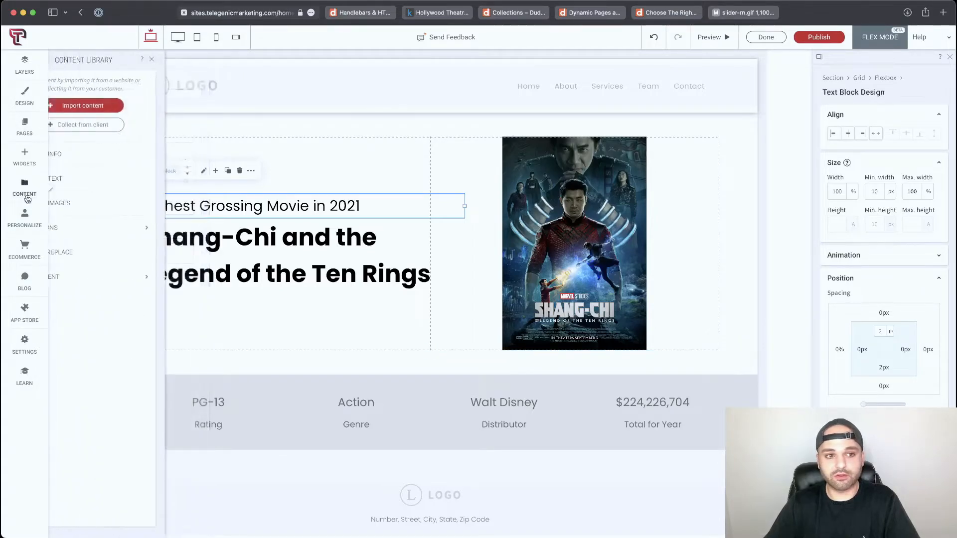
{"action": "left_click", "coordinate": [128, 229]}
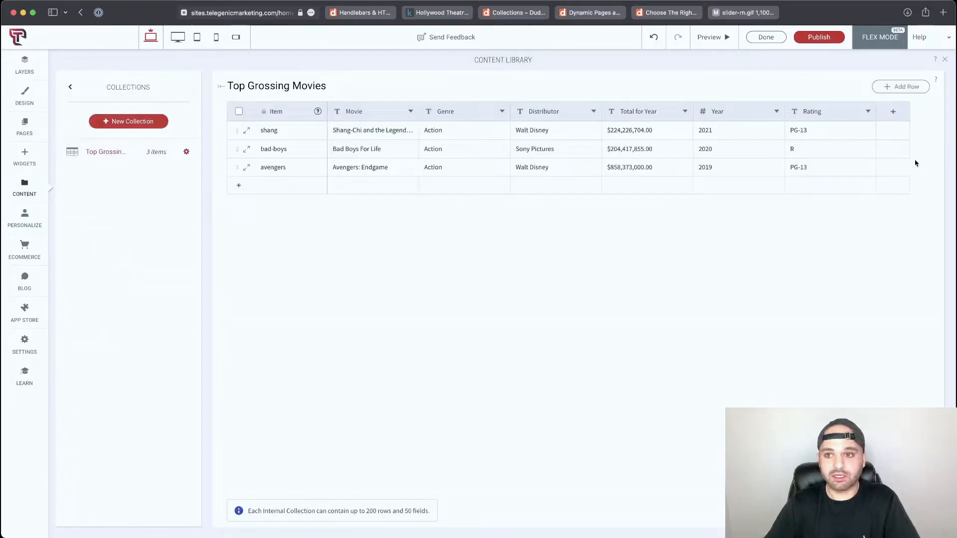
{"action": "left_click", "coordinate": [893, 111]}
{"action": "type", "text": "Movie"}
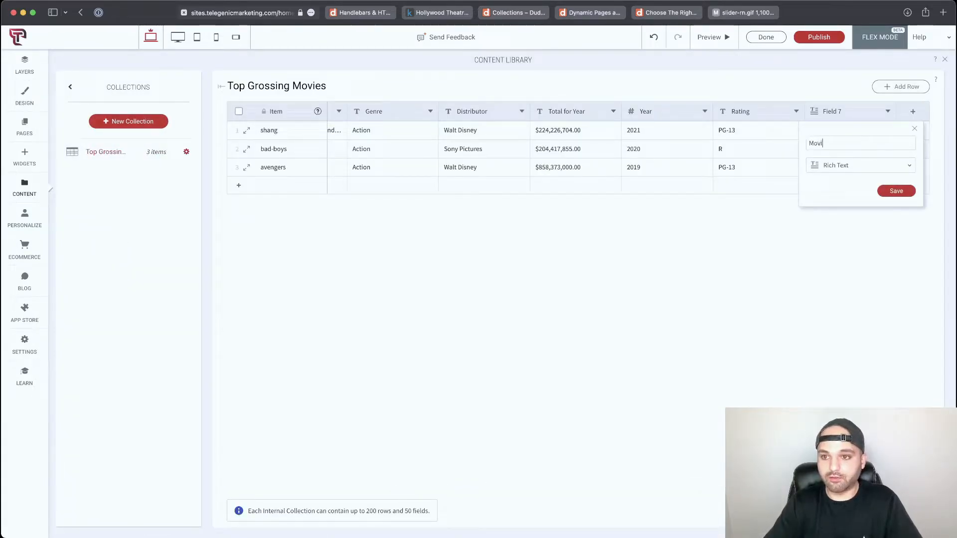
{"action": "type", "text": " Cover"}
{"action": "left_click", "coordinate": [842, 167]}
{"action": "left_click", "coordinate": [855, 211]}
{"action": "left_click", "coordinate": [892, 191]}
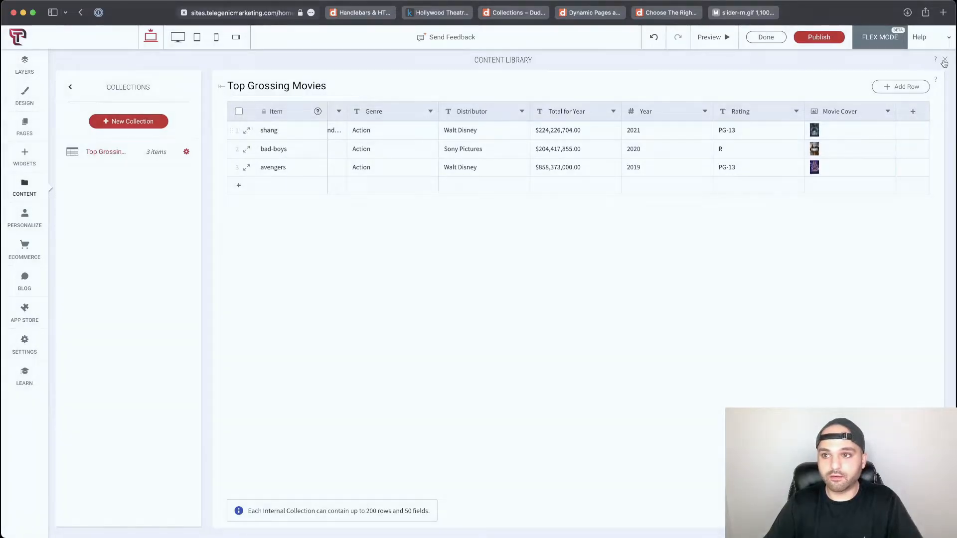
{"action": "left_click", "coordinate": [944, 59]}
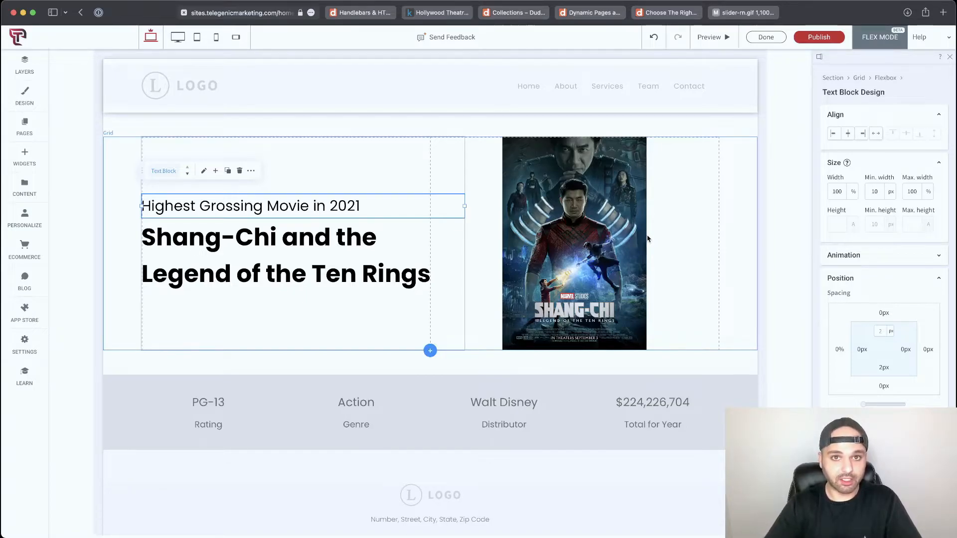
Step: Replace 2021 in the "Highest Grossing Movie in 2021" text with an inline connection to the Top Grossing Movies Year field
{"action": "double_click", "coordinate": [348, 211]}
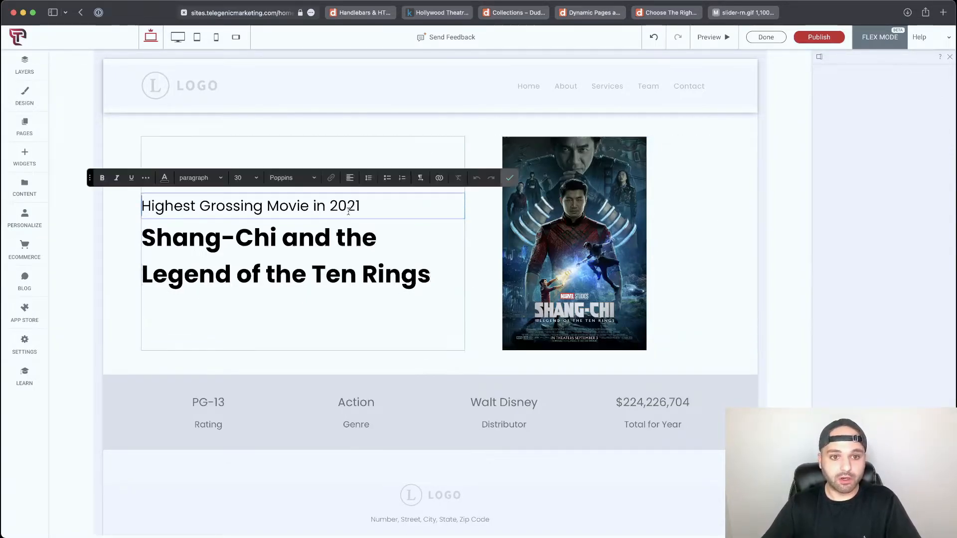
{"action": "double_click", "coordinate": [348, 206]}
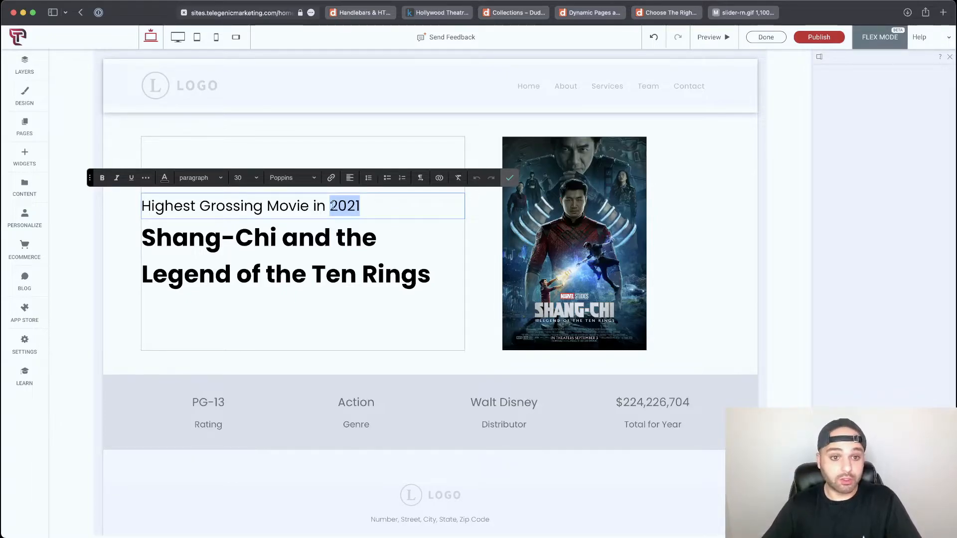
{"action": "left_click_drag", "start_coordinate": [326, 205], "coordinate": [142, 205]}
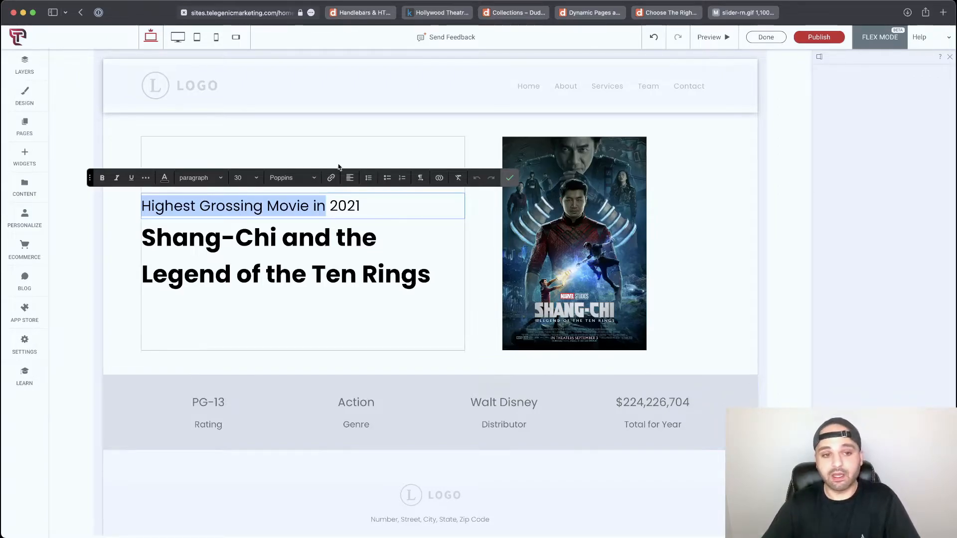
{"action": "double_click", "coordinate": [348, 208]}
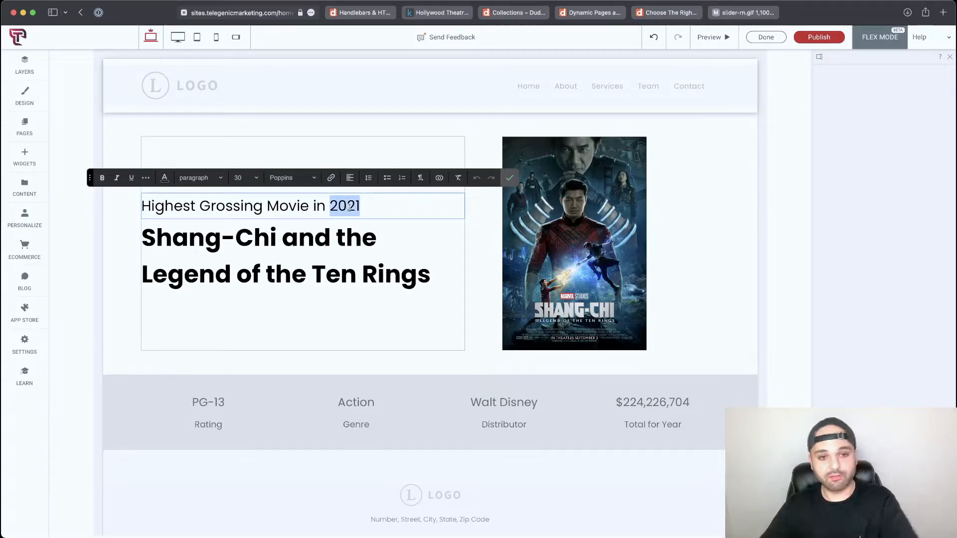
{"action": "key", "text": "BackSpace"}
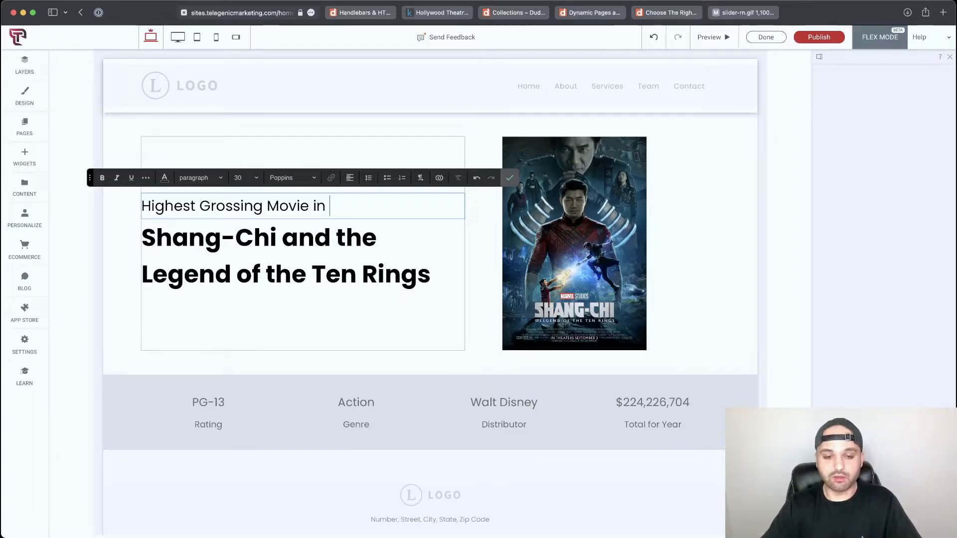
{"action": "type", "text": "{{"}
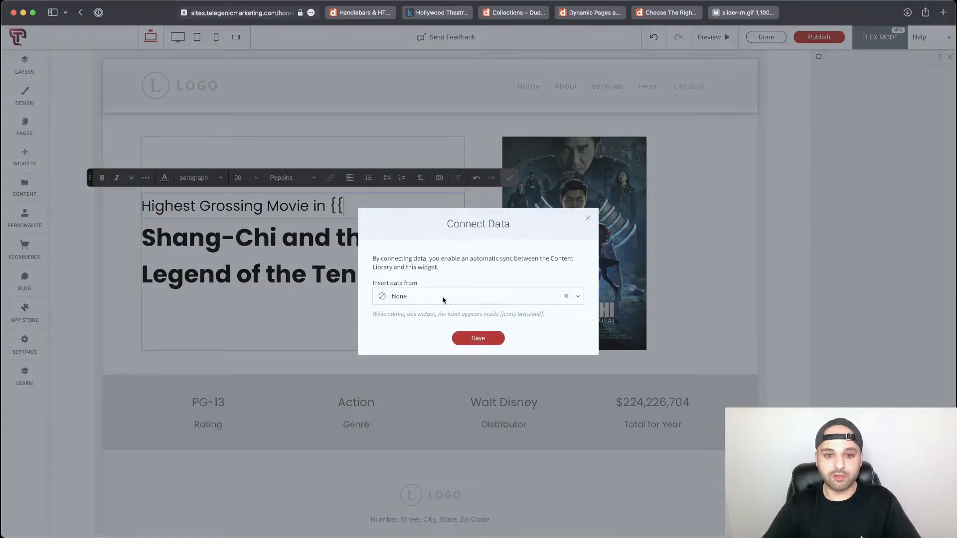
{"action": "left_click", "coordinate": [471, 298]}
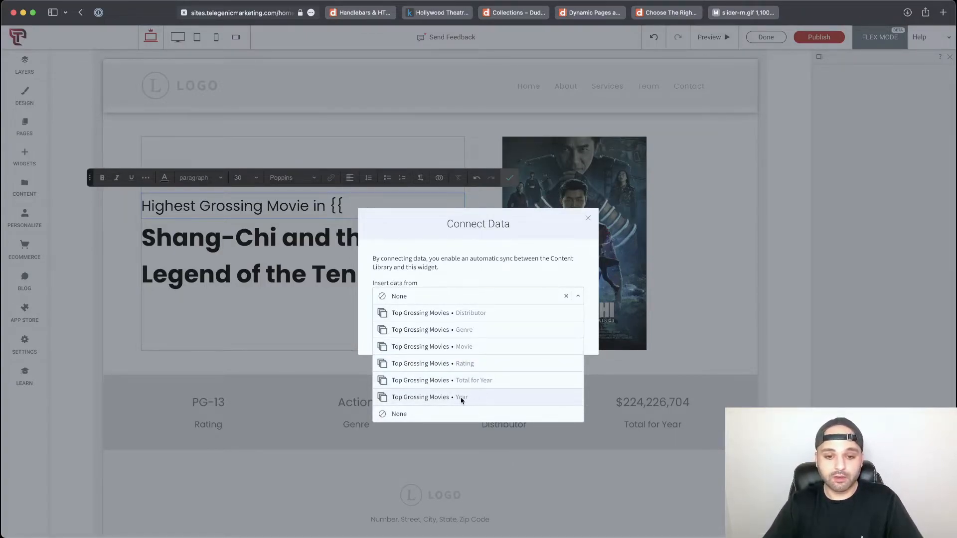
{"action": "left_click", "coordinate": [473, 398]}
{"action": "left_click", "coordinate": [483, 337]}
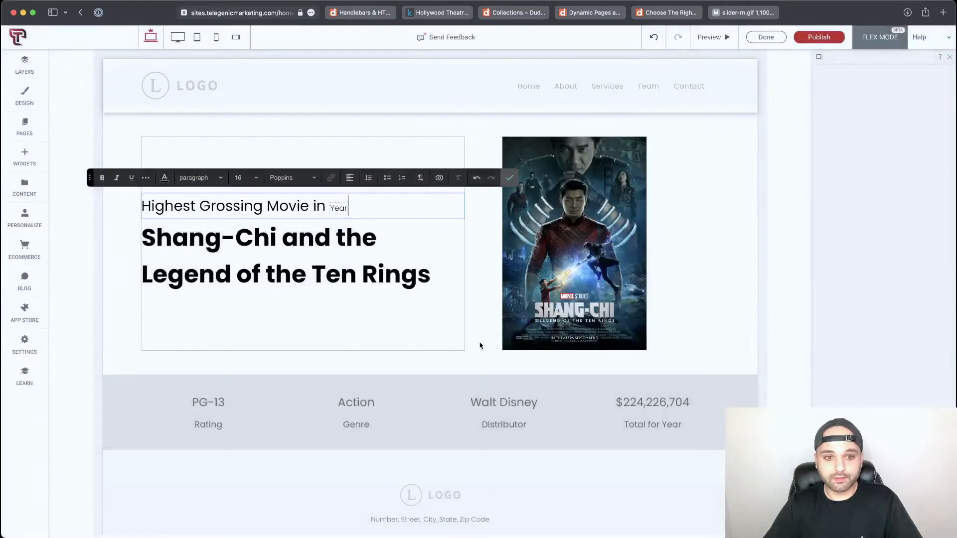
{"action": "left_click", "coordinate": [509, 178]}
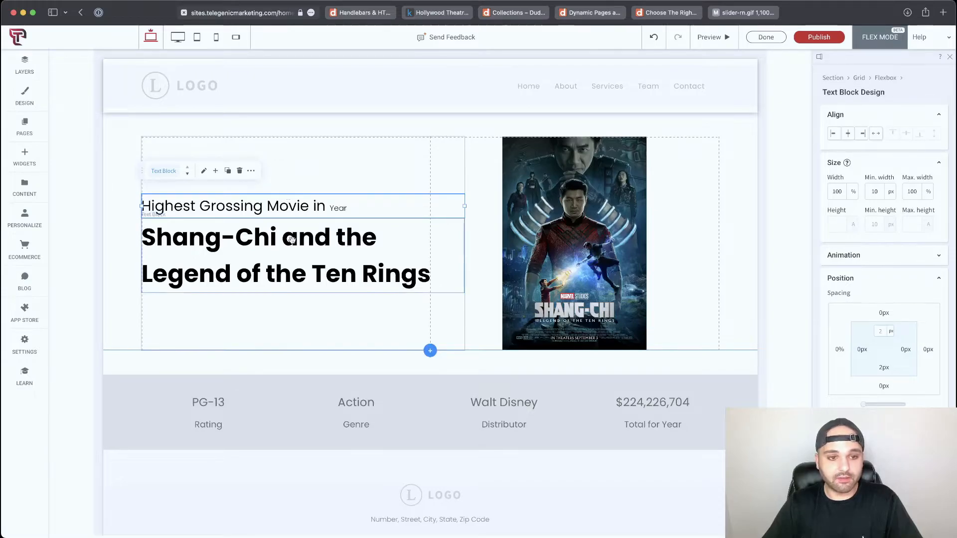
Step: Connect the Shang-Chi movie title text block to the Movie field of the Top Grossing Movies collection
{"action": "double_click", "coordinate": [271, 243]}
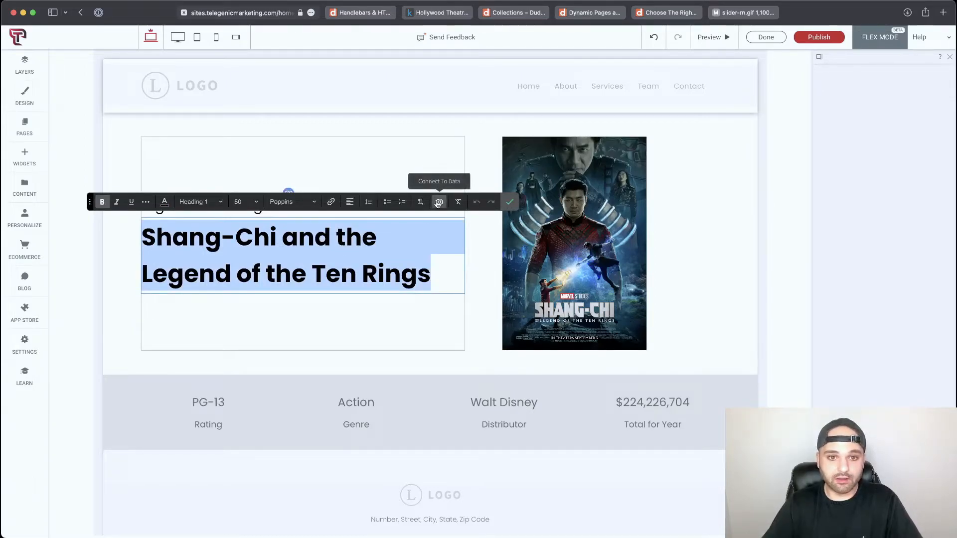
{"action": "left_click", "coordinate": [509, 201]}
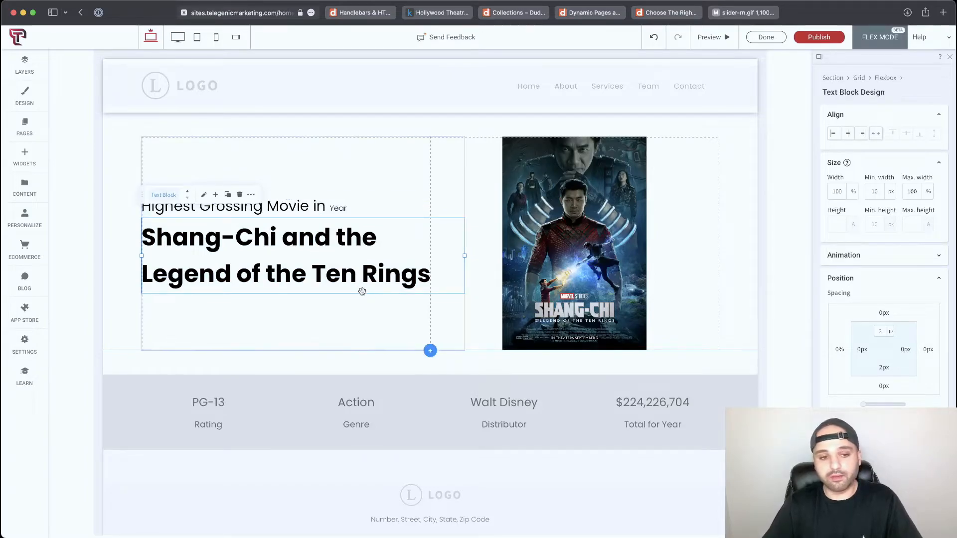
{"action": "right_click", "coordinate": [298, 244]}
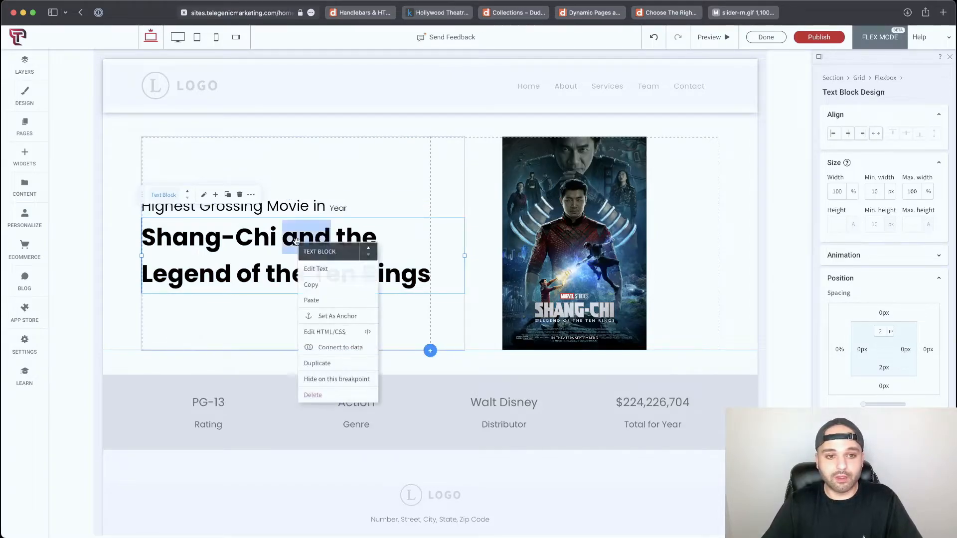
{"action": "left_click", "coordinate": [336, 346]}
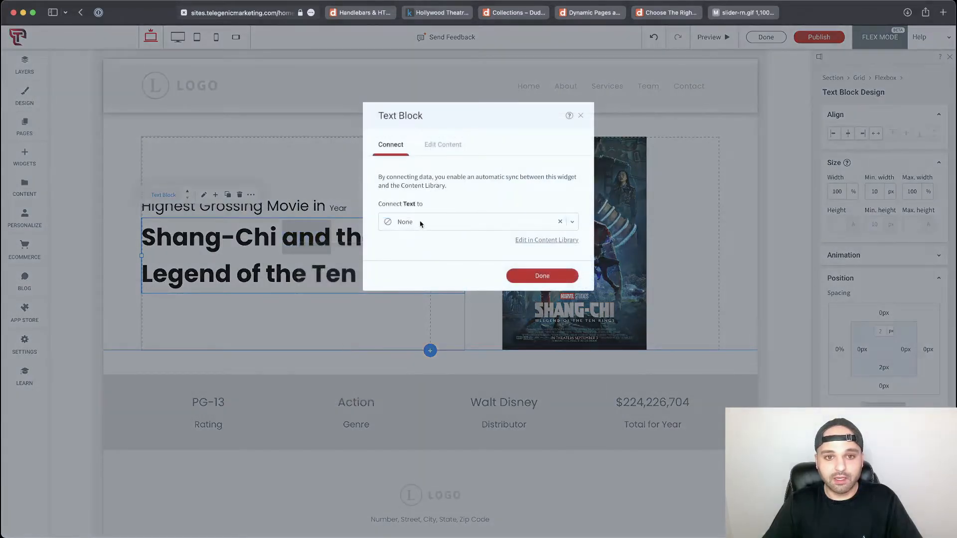
{"action": "left_click", "coordinate": [421, 223]}
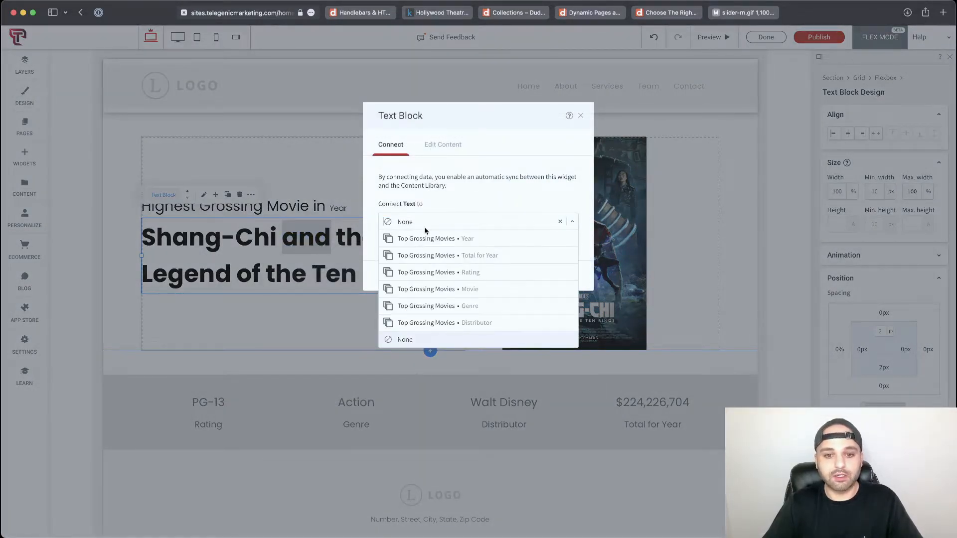
{"action": "key", "text": "Escape"}
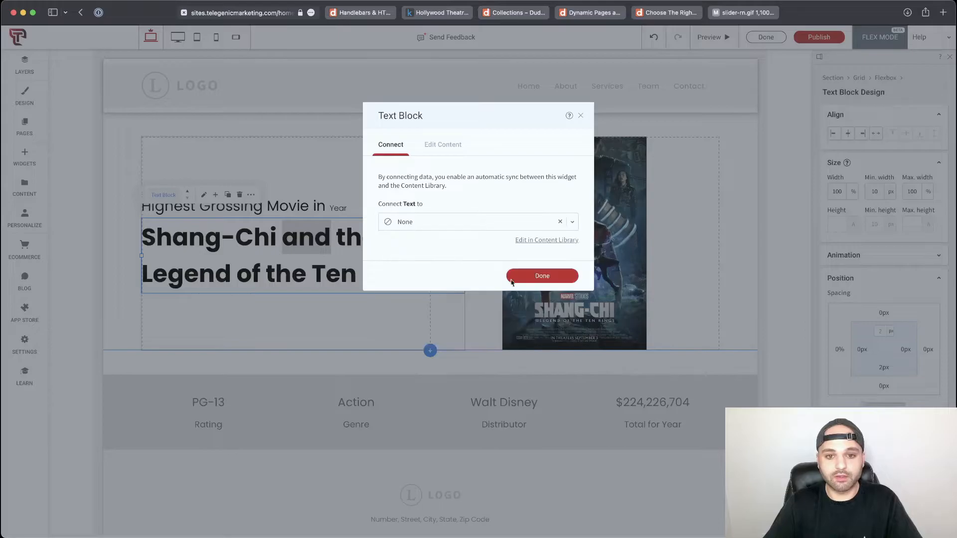
{"action": "left_click", "coordinate": [536, 279]}
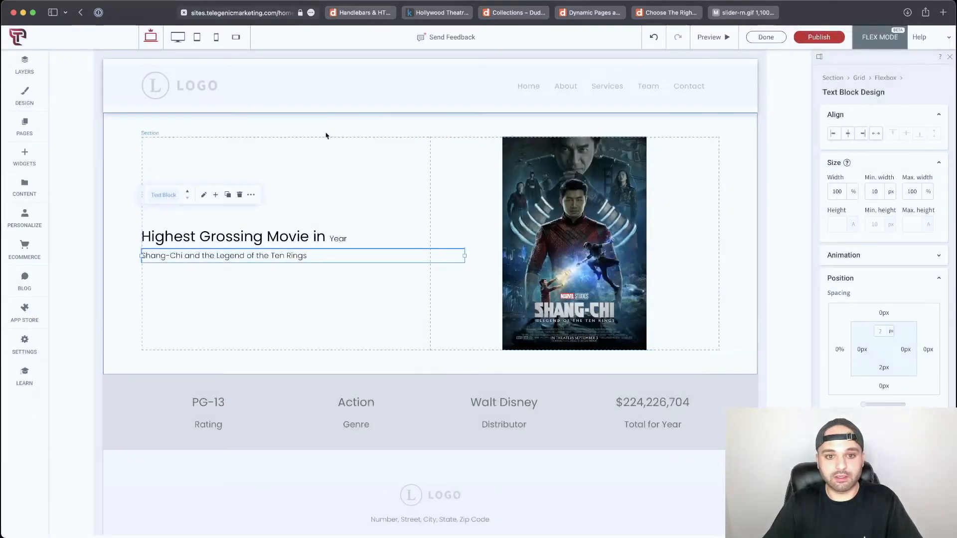
{"action": "scroll", "coordinate": [369, 214], "scroll_direction": "down", "scroll_amount": 1}
{"action": "scroll", "coordinate": [347, 228], "scroll_direction": "up", "scroll_amount": 1}
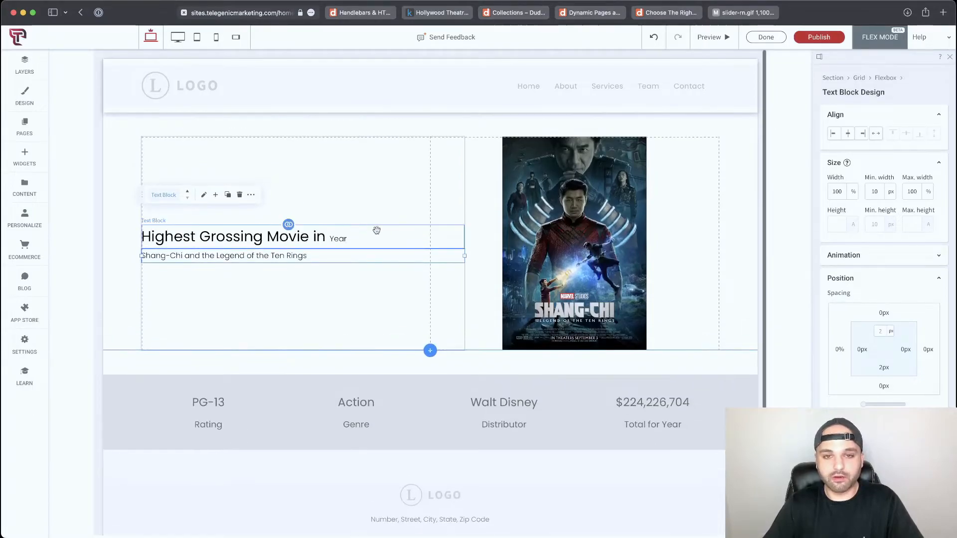
Step: Connect the movie poster image to the Movie Cover field of Top Grossing Movies, leaving its alt text unconnected
{"action": "left_click", "coordinate": [564, 191]}
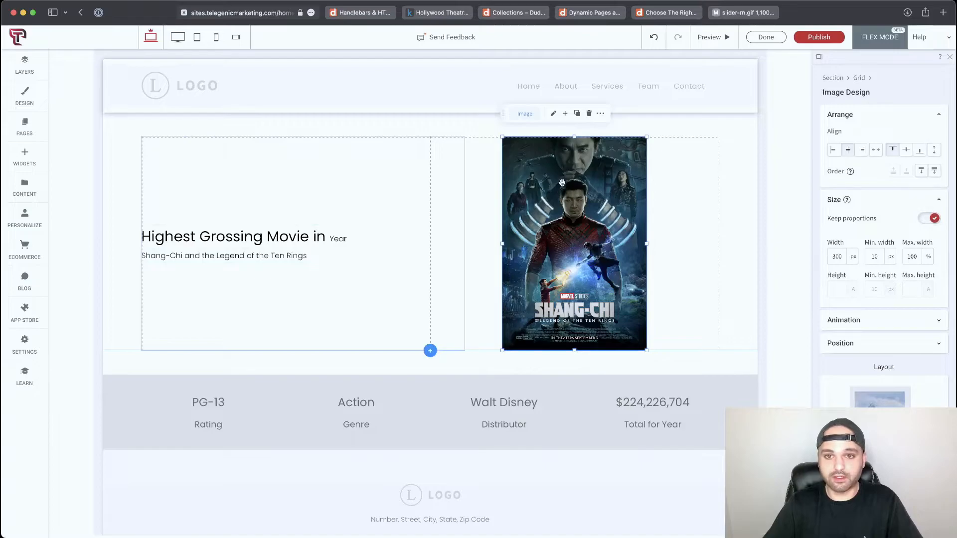
{"action": "right_click", "coordinate": [567, 177]}
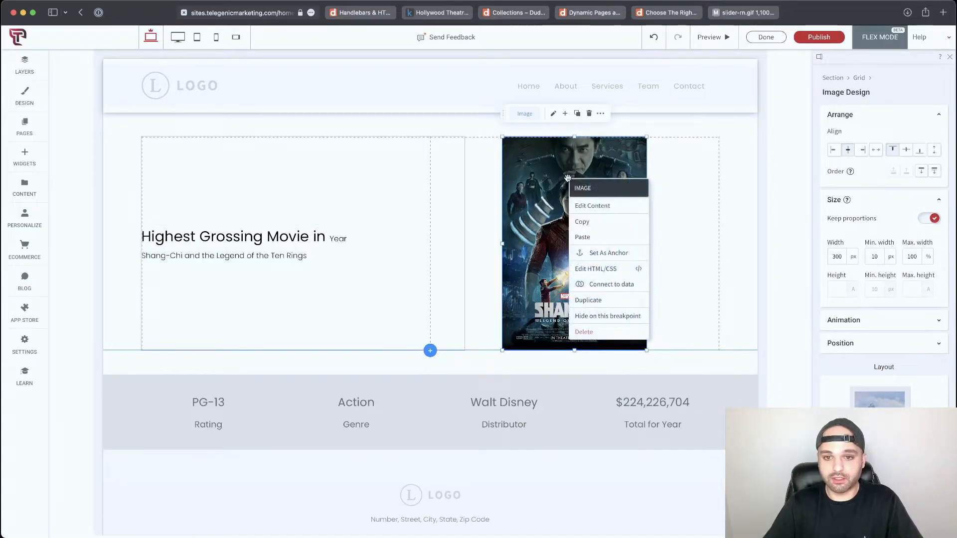
{"action": "left_click", "coordinate": [592, 286]}
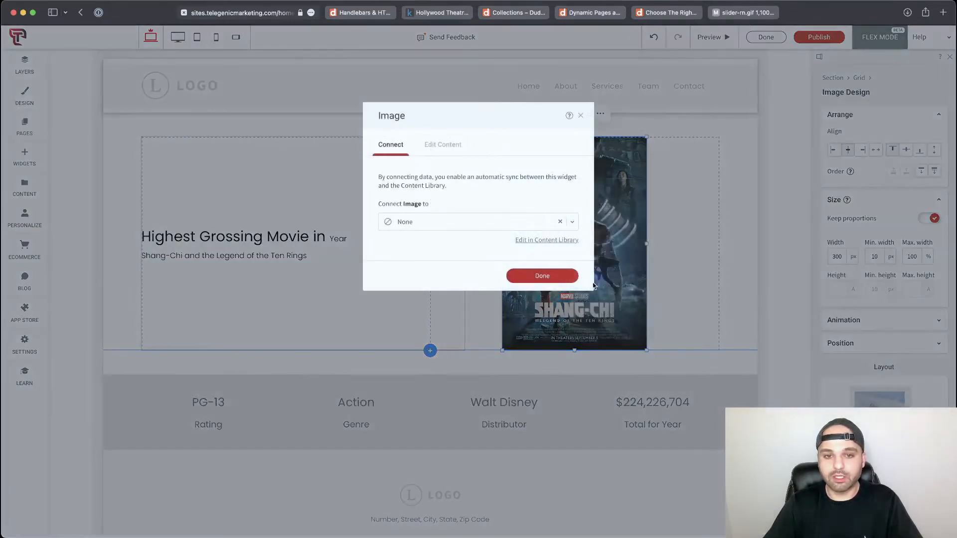
{"action": "left_click", "coordinate": [495, 224]}
{"action": "left_click", "coordinate": [481, 239]}
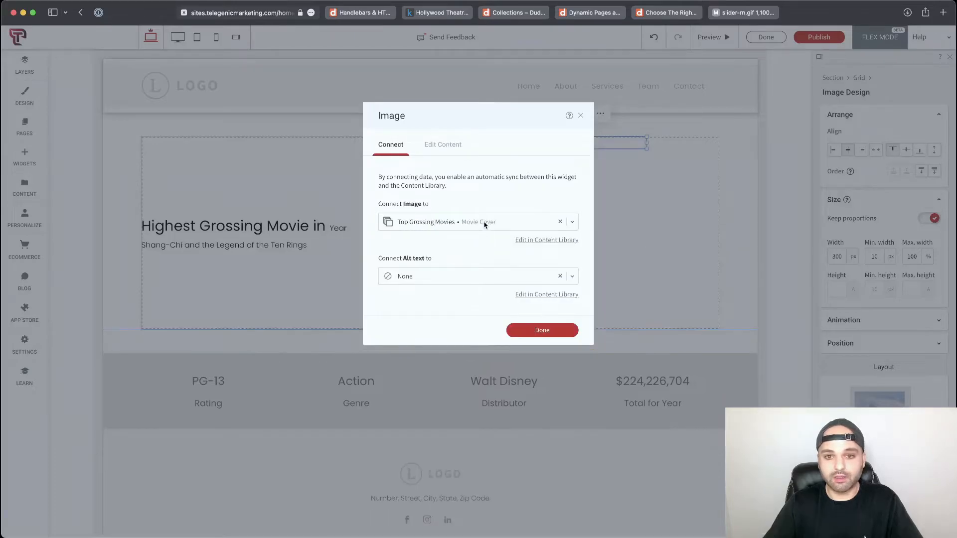
{"action": "left_click", "coordinate": [484, 223]}
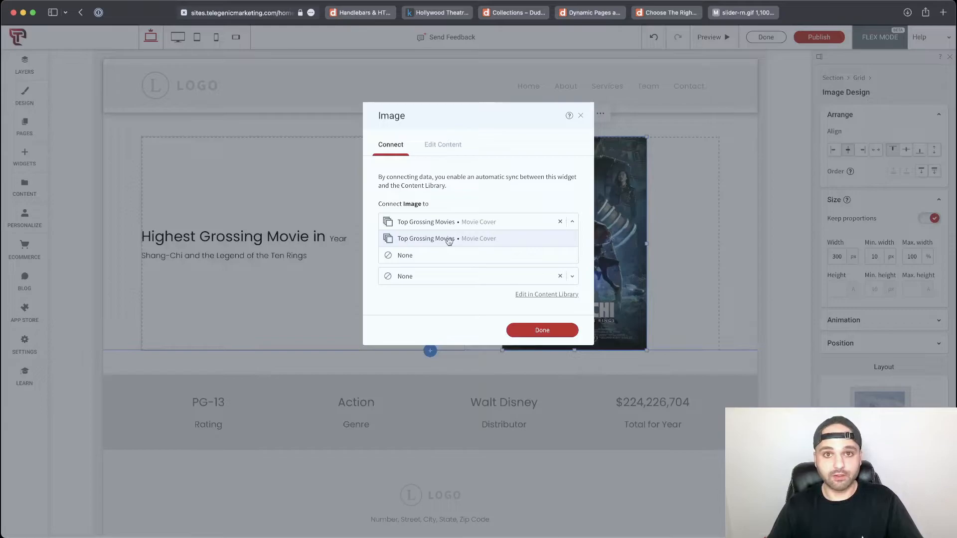
{"action": "left_click", "coordinate": [459, 224]}
{"action": "left_click", "coordinate": [457, 224]}
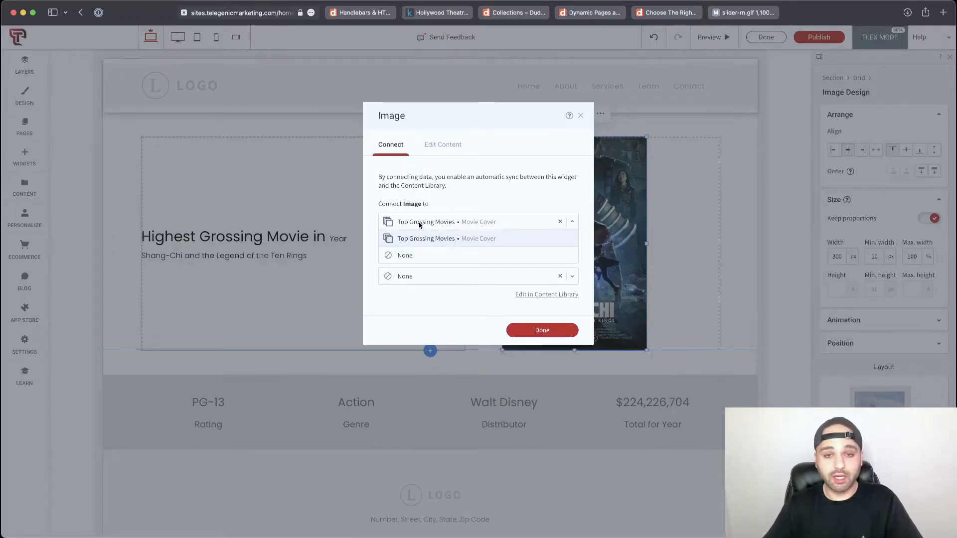
{"action": "left_click", "coordinate": [488, 263]}
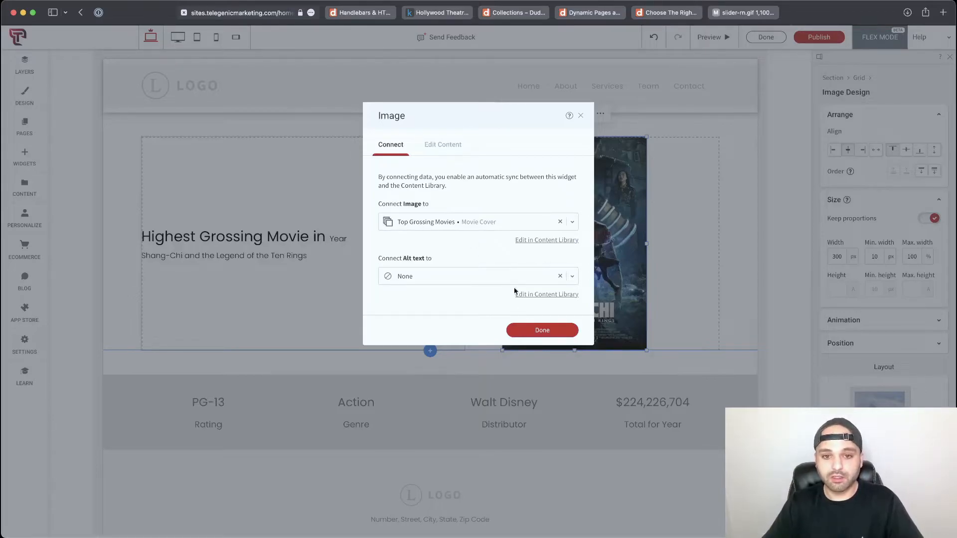
{"action": "left_click", "coordinate": [537, 330]}
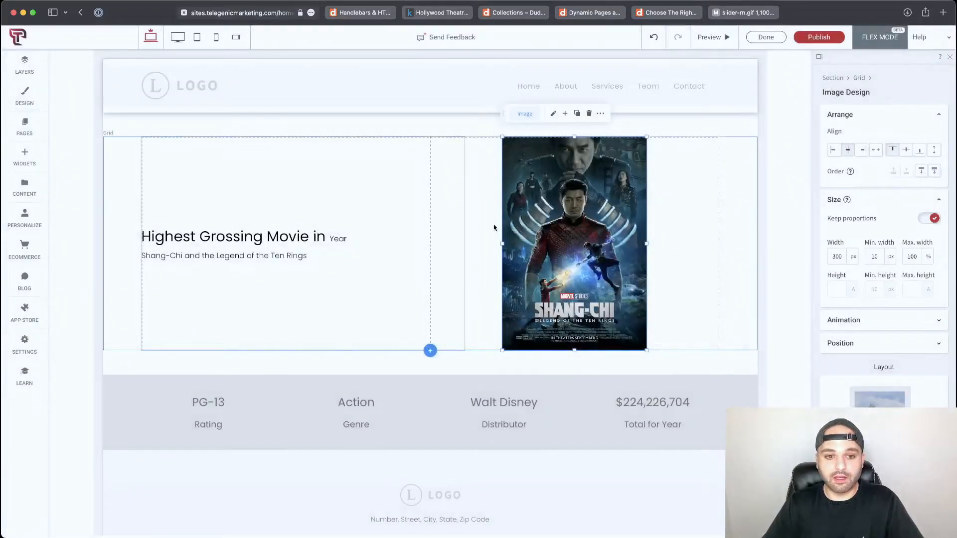
Step: Connect the PG-13 text block above the Rating label to the Rating field of Top Grossing Movies
{"action": "scroll", "coordinate": [255, 402], "scroll_direction": "down", "scroll_amount": 2}
{"action": "left_click", "coordinate": [203, 369]}
{"action": "left_click", "coordinate": [207, 357]}
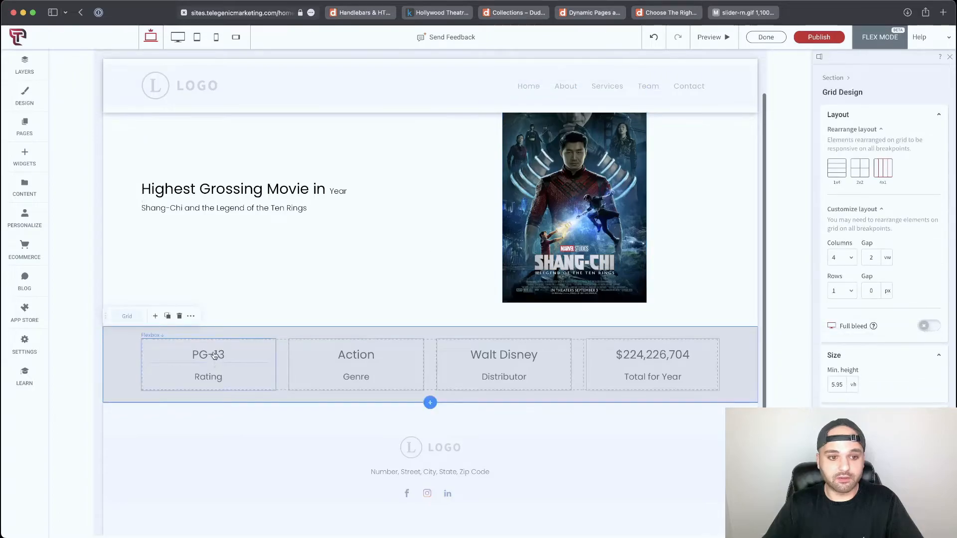
{"action": "left_click", "coordinate": [207, 357]}
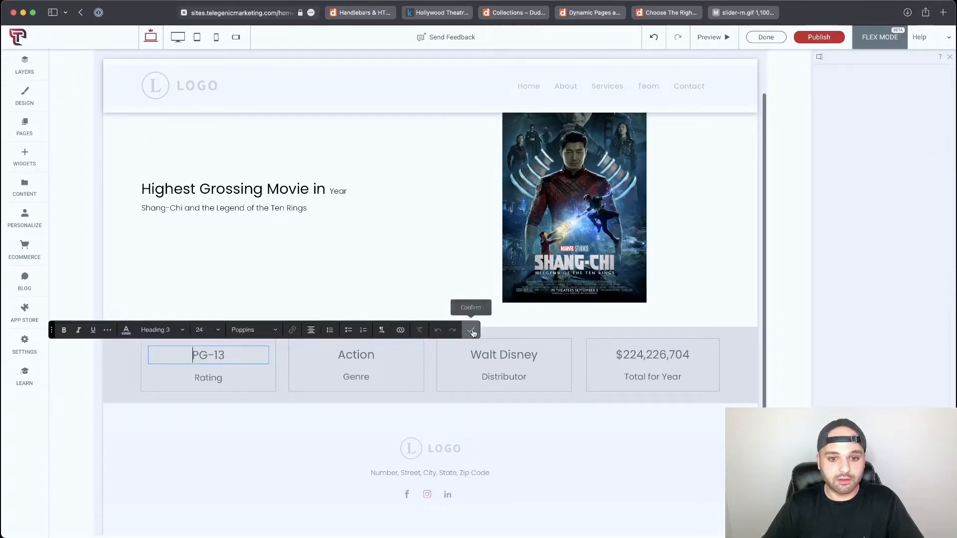
{"action": "left_click", "coordinate": [202, 354]}
{"action": "right_click", "coordinate": [209, 356]}
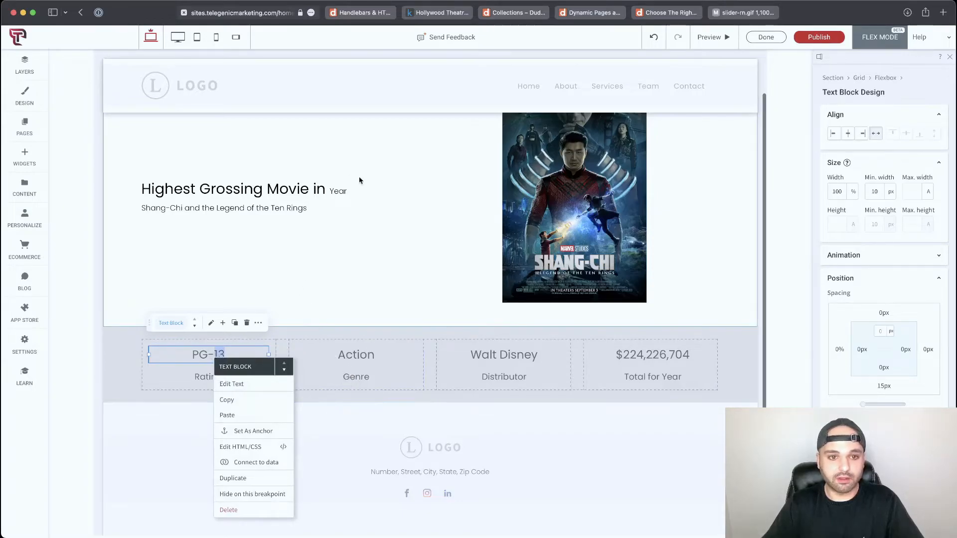
{"action": "left_click", "coordinate": [244, 462]}
{"action": "left_click", "coordinate": [463, 226]}
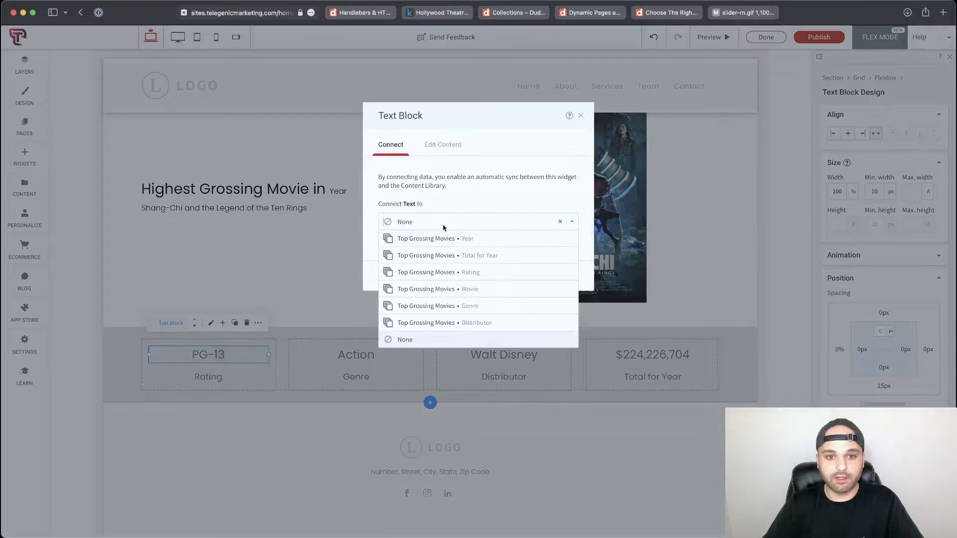
{"action": "left_click", "coordinate": [489, 273]}
{"action": "left_click", "coordinate": [542, 275]}
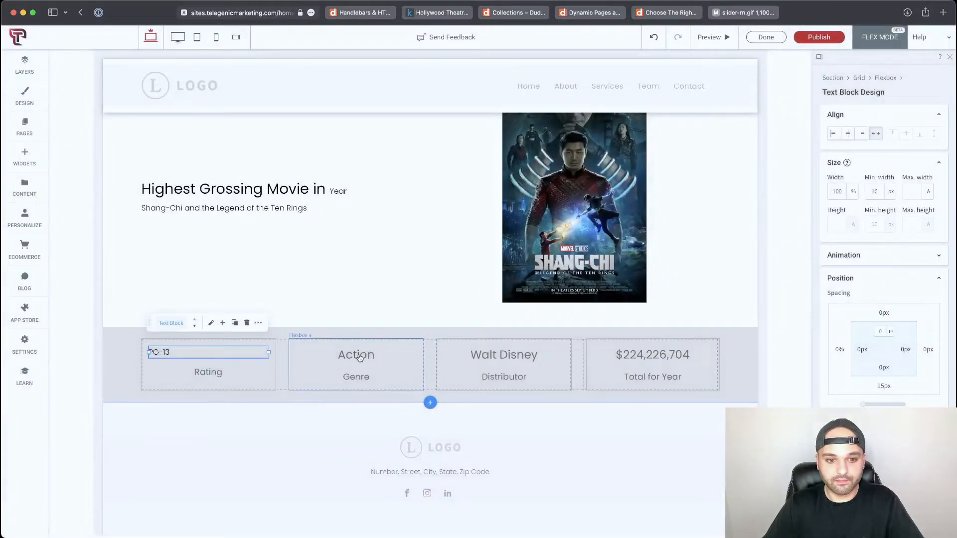
Step: Connect the Action text block above the Genre label to the Genre field of Top Grossing Movies
{"action": "left_click", "coordinate": [358, 357]}
{"action": "double_click", "coordinate": [359, 356]}
{"action": "left_click", "coordinate": [326, 362]}
{"action": "right_click", "coordinate": [329, 359]}
{"action": "left_click", "coordinate": [442, 225]}
{"action": "left_click", "coordinate": [443, 305]}
{"action": "left_click", "coordinate": [542, 276]}
Step: Connect the Walt Disney text block above the Distributor label to the Distributor field of Top Grossing Movies
{"action": "left_click", "coordinate": [496, 360]}
{"action": "right_click", "coordinate": [497, 357]}
{"action": "left_click", "coordinate": [455, 224]}
{"action": "left_click", "coordinate": [454, 322]}
{"action": "left_click", "coordinate": [542, 276]}
Step: Connect the $224,226,704 text block to the Total for Year field of Top Grossing Movies
{"action": "double_click", "coordinate": [652, 355]}
{"action": "left_click", "coordinate": [858, 334]}
{"action": "left_click", "coordinate": [478, 222]}
{"action": "left_click", "coordinate": [478, 255]}
{"action": "scroll", "coordinate": [552, 200], "scroll_direction": "up", "scroll_amount": 2}
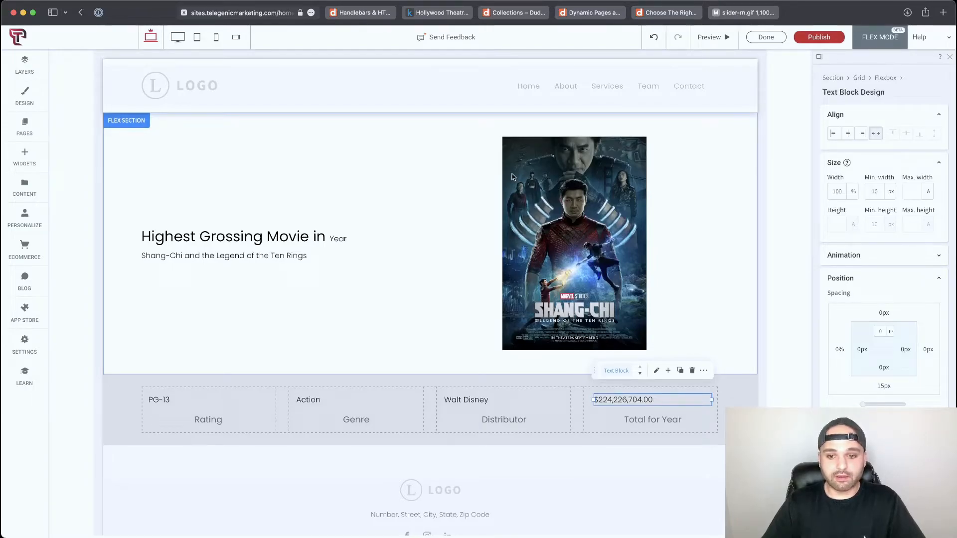
Step: Exit Flex Mode and view the dynamic page with the avengers item's data
{"action": "left_click", "coordinate": [767, 38]}
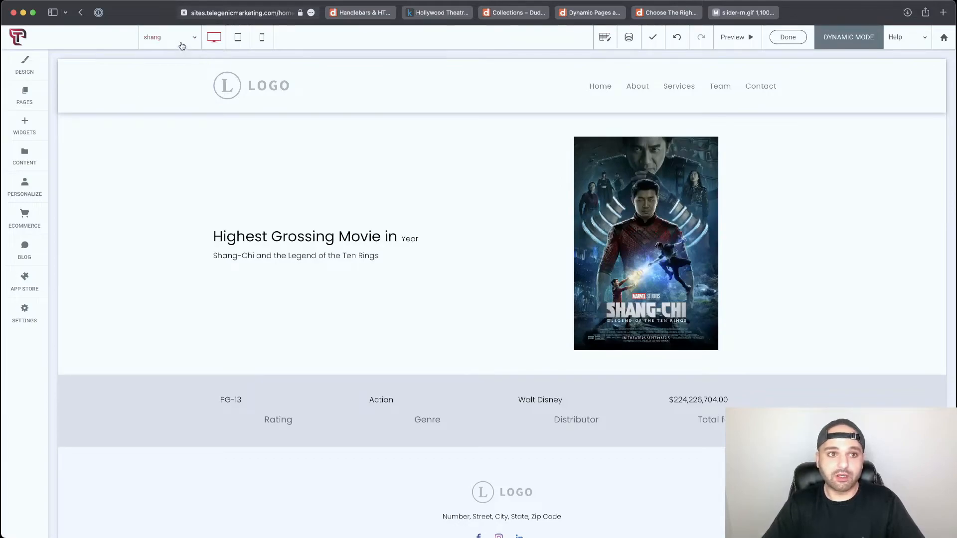
{"action": "left_click", "coordinate": [182, 44]}
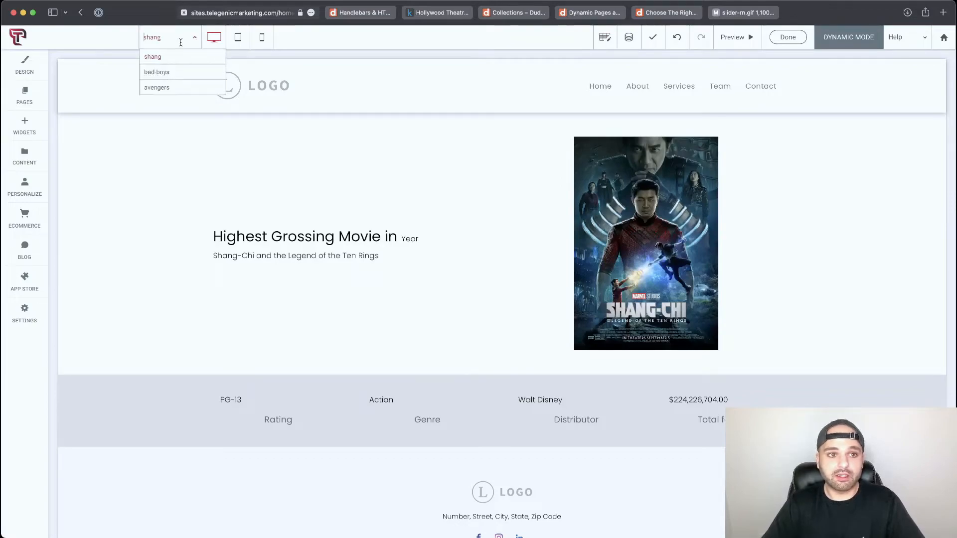
{"action": "left_click", "coordinate": [165, 88]}
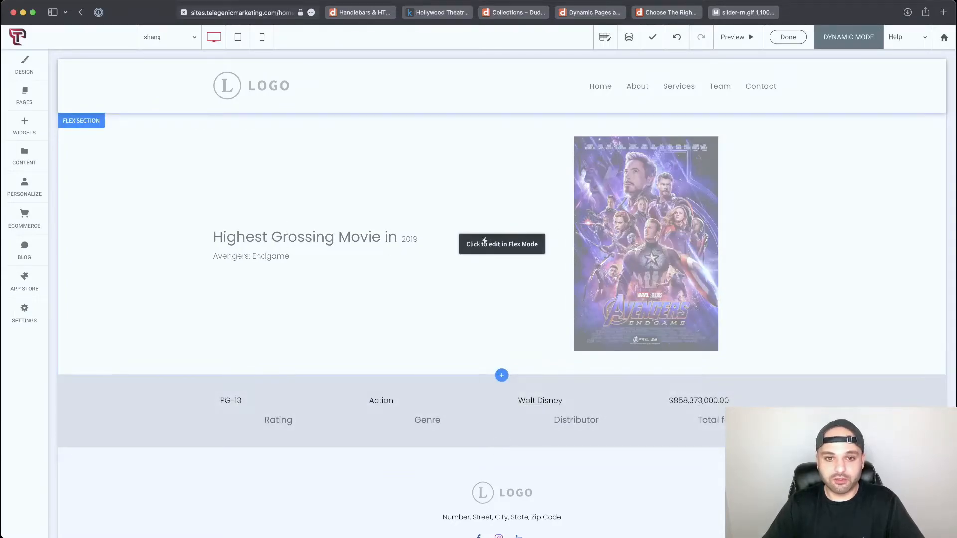
Step: Reopen the movie section in Flex Mode and set the whole "Highest Grossing Movie in" line, including the connected year, to font size 30
{"action": "left_click", "coordinate": [487, 241]}
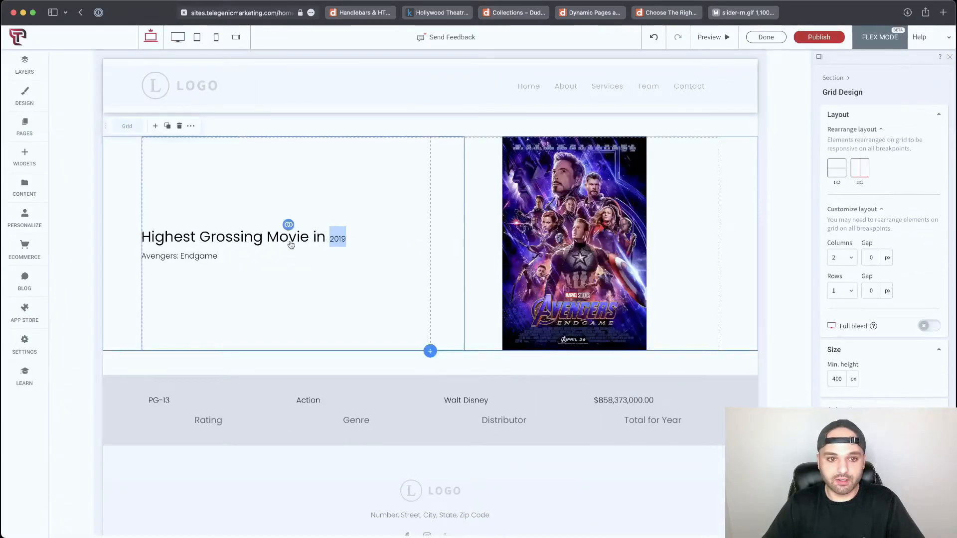
{"action": "left_click", "coordinate": [295, 241]}
{"action": "double_click", "coordinate": [309, 237]}
{"action": "left_click_drag", "start_coordinate": [301, 236], "coordinate": [313, 235]}
{"action": "left_click", "coordinate": [293, 236]}
{"action": "triple_click", "coordinate": [292, 236]}
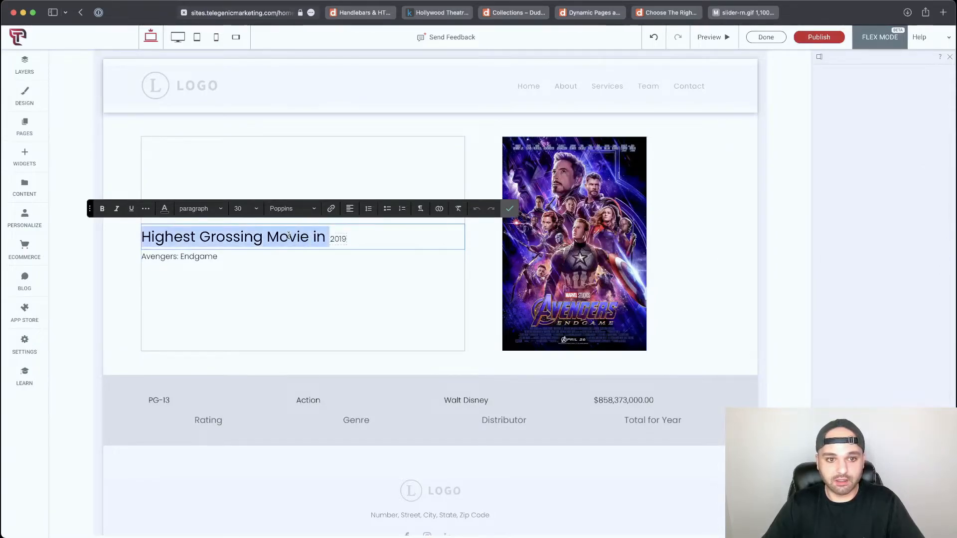
{"action": "key", "text": "super+a"}
{"action": "left_click", "coordinate": [246, 208]}
{"action": "type", "text": "30"}
{"action": "key", "text": "Return"}
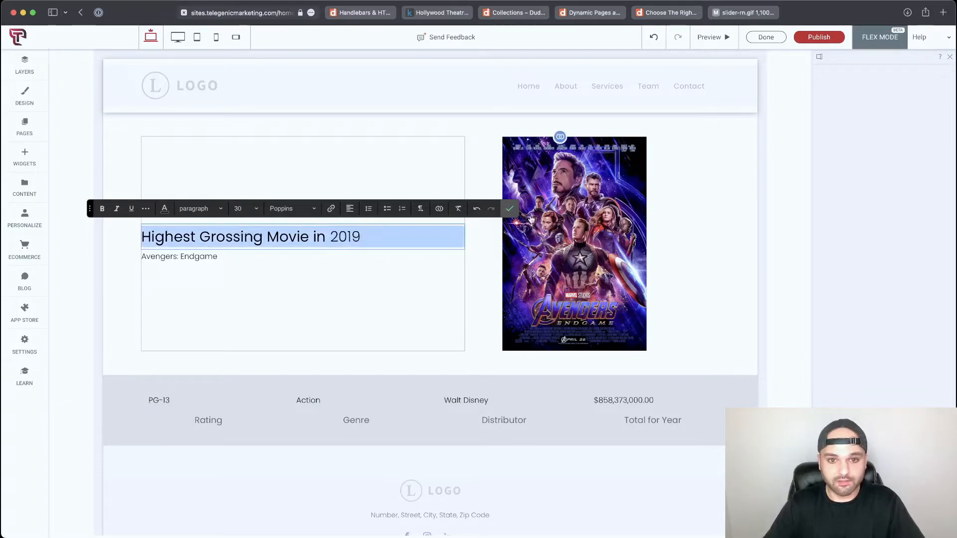
{"action": "left_click", "coordinate": [509, 209]}
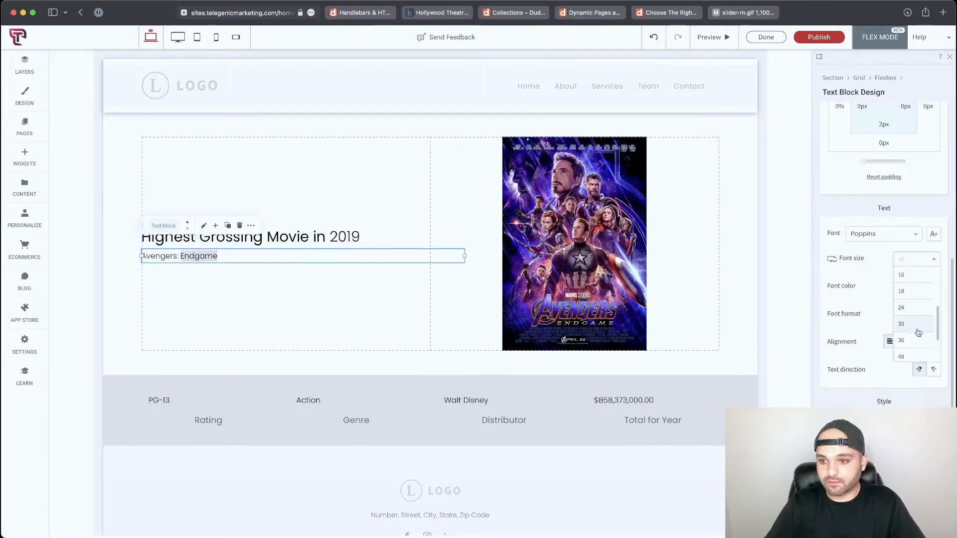
Step: Enlarge the connected movie title text, trying font size 48 and settling on 36
{"action": "scroll", "coordinate": [918, 335], "scroll_direction": "down", "scroll_amount": 2}
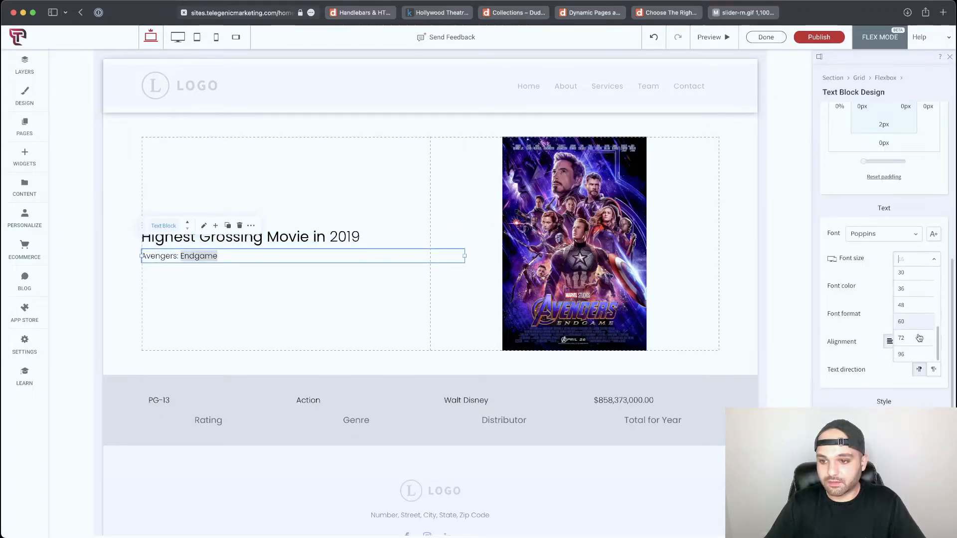
{"action": "left_click", "coordinate": [916, 312]}
{"action": "left_click", "coordinate": [917, 260]}
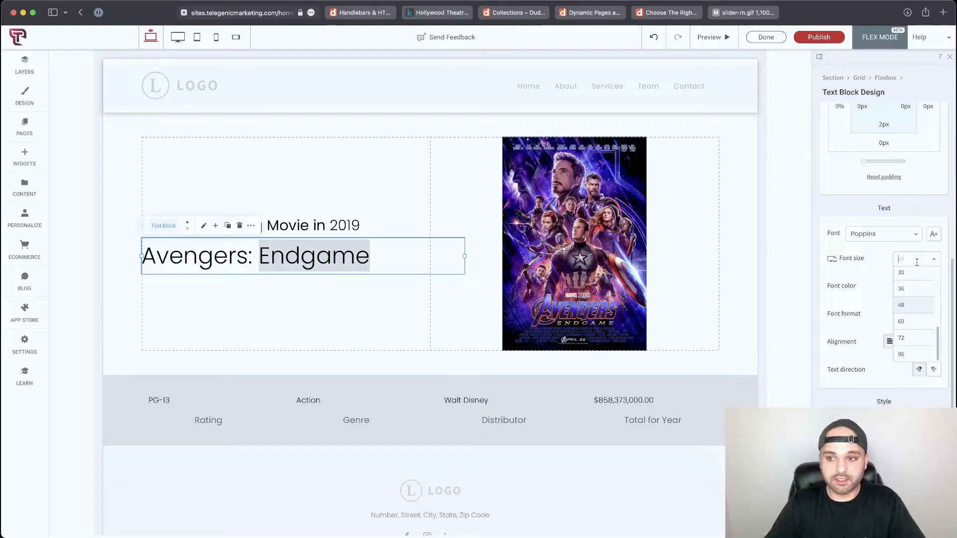
{"action": "left_click", "coordinate": [914, 312]}
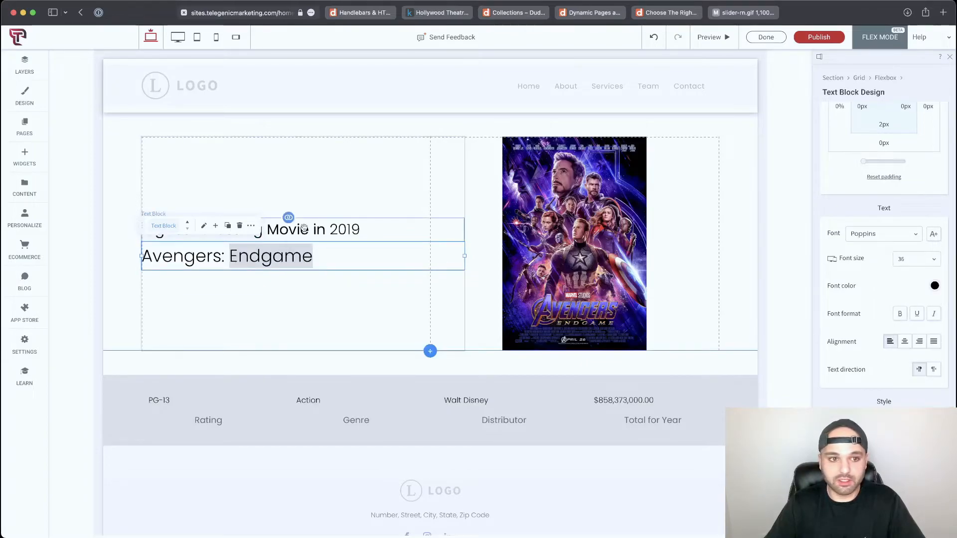
Step: Examine the data connections of the section's text blocks and the movie title's text design settings
{"action": "left_click", "coordinate": [203, 226]}
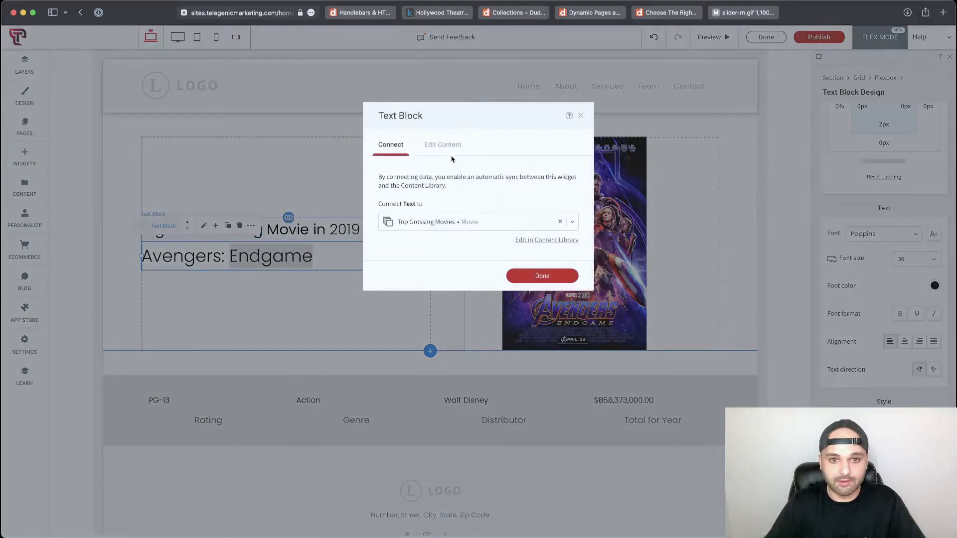
{"action": "left_click", "coordinate": [580, 116]}
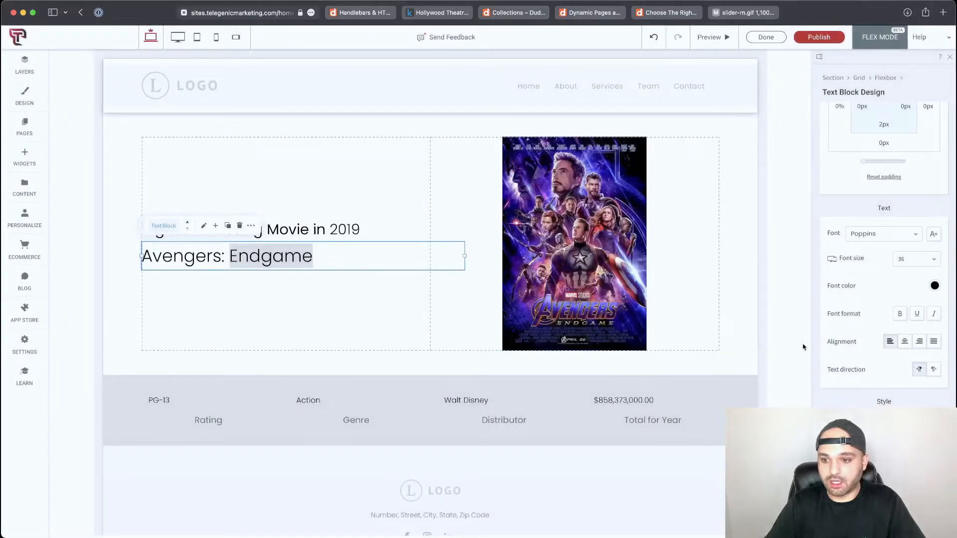
{"action": "scroll", "coordinate": [879, 329], "scroll_direction": "up", "scroll_amount": 5}
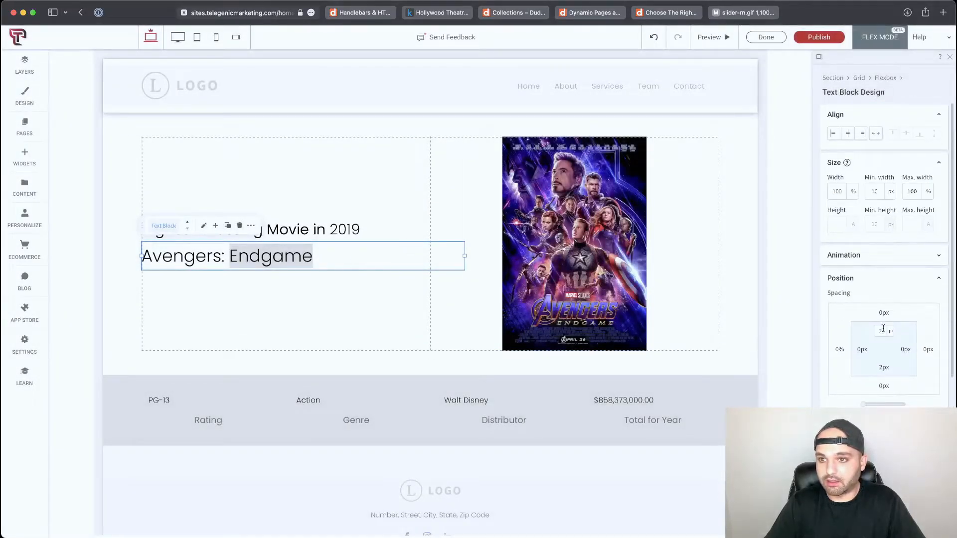
{"action": "scroll", "coordinate": [883, 329], "scroll_direction": "down", "scroll_amount": 5}
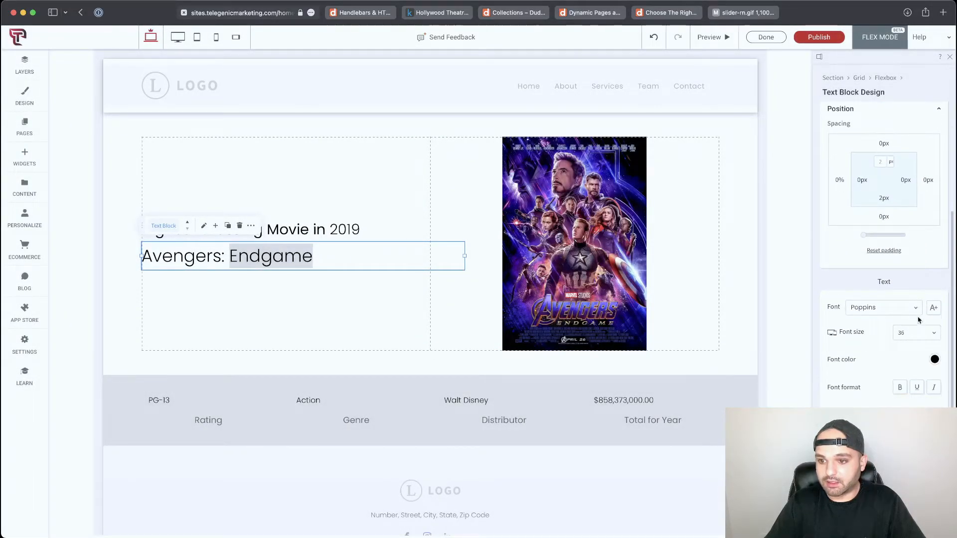
{"action": "scroll", "coordinate": [896, 349], "scroll_direction": "down", "scroll_amount": 3}
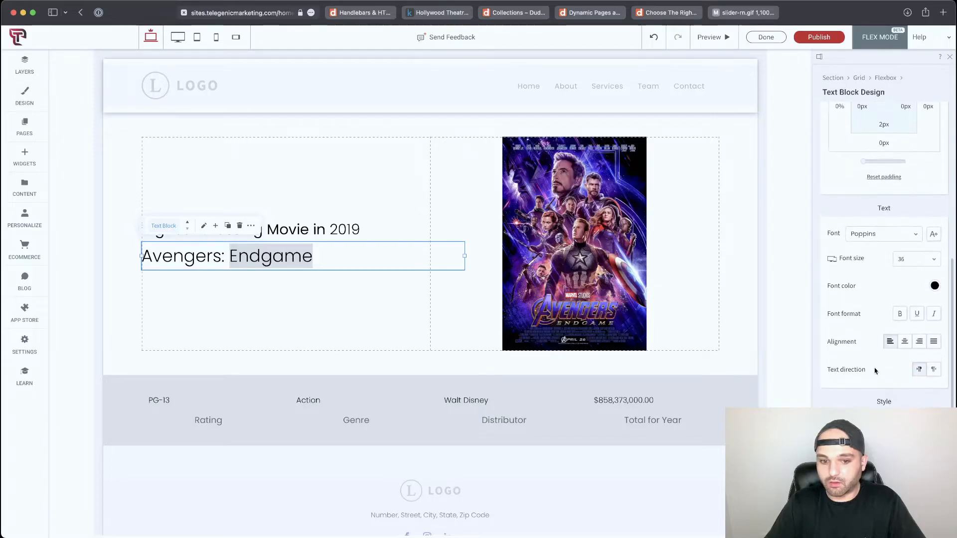
{"action": "left_click", "coordinate": [289, 241]}
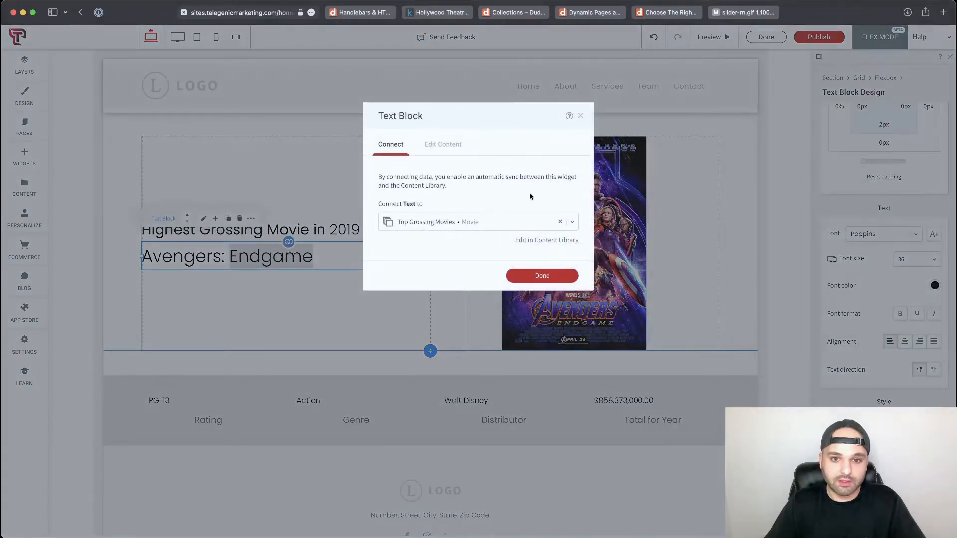
{"action": "left_click", "coordinate": [580, 115]}
Step: Disconnect the movie title text block and replace its heading text with an inline connection to the Top Grossing Movies Movie field
{"action": "right_click", "coordinate": [255, 256]}
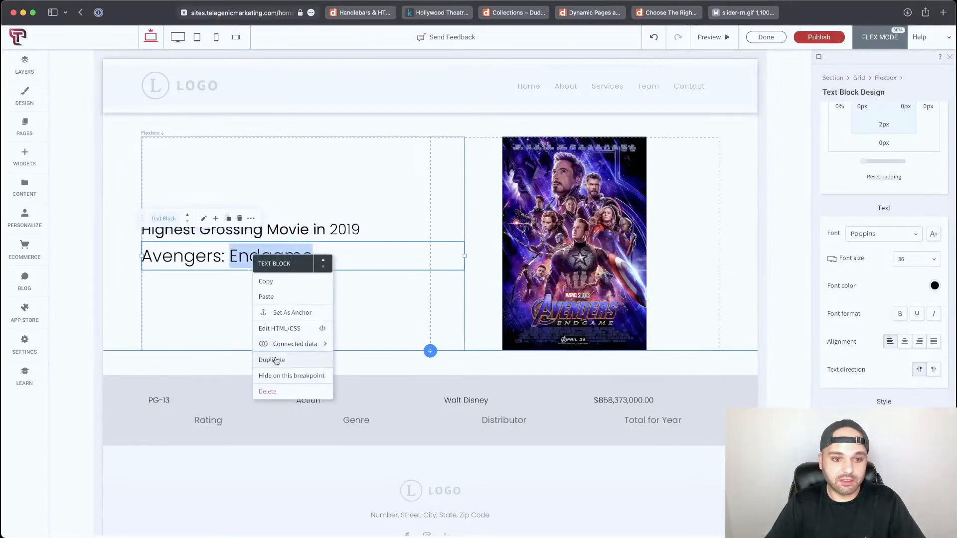
{"action": "left_click", "coordinate": [370, 377]}
{"action": "double_click", "coordinate": [247, 255]}
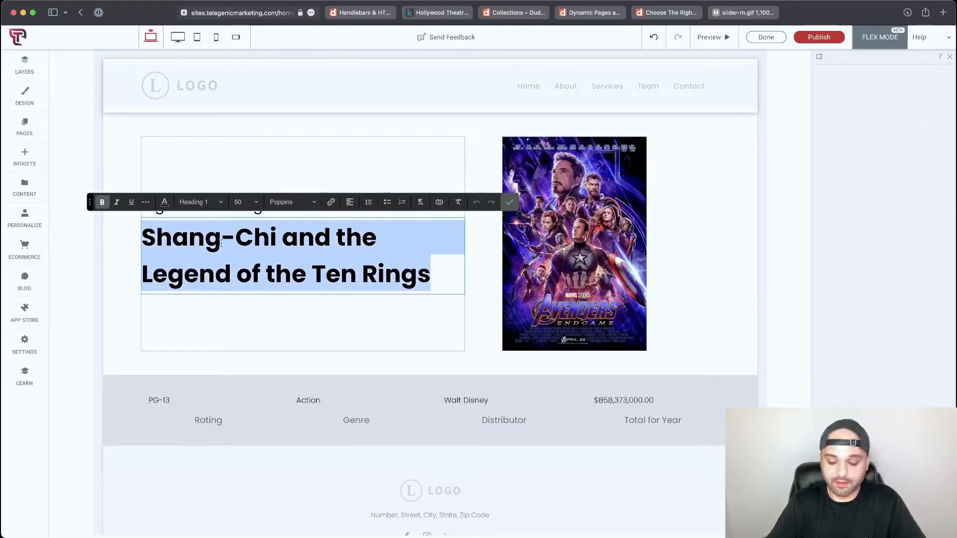
{"action": "key", "text": "BackSpace"}
{"action": "type", "text": "{{"}
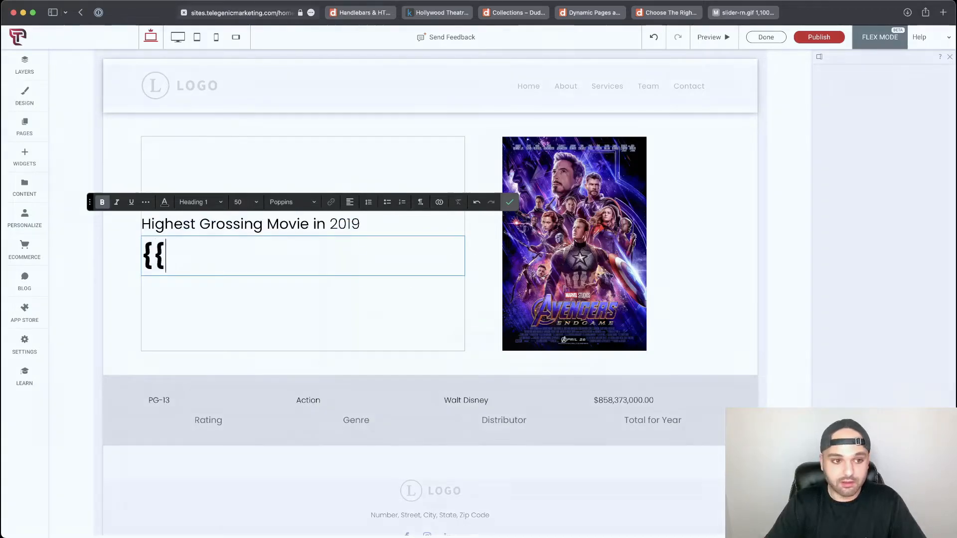
{"action": "left_click", "coordinate": [440, 297]}
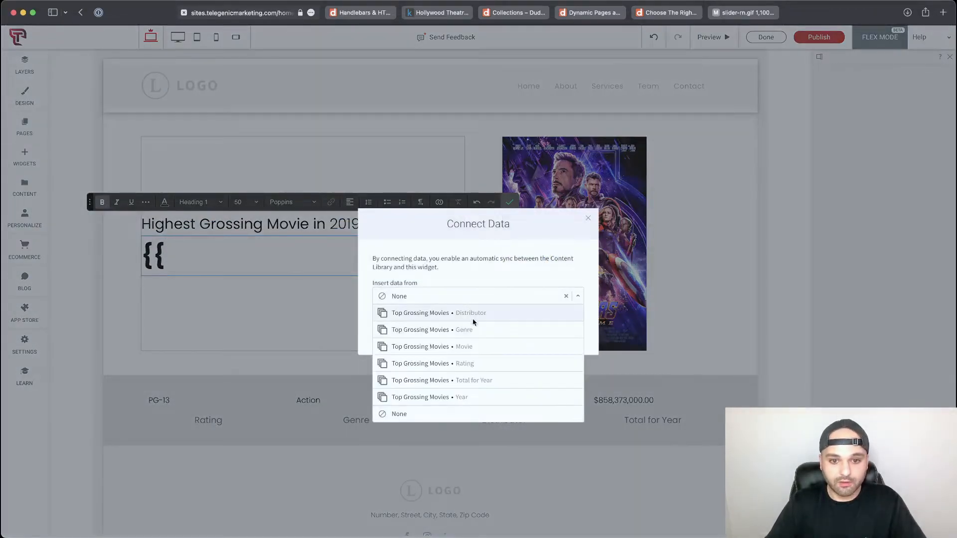
{"action": "left_click", "coordinate": [481, 346]}
{"action": "left_click", "coordinate": [478, 339]}
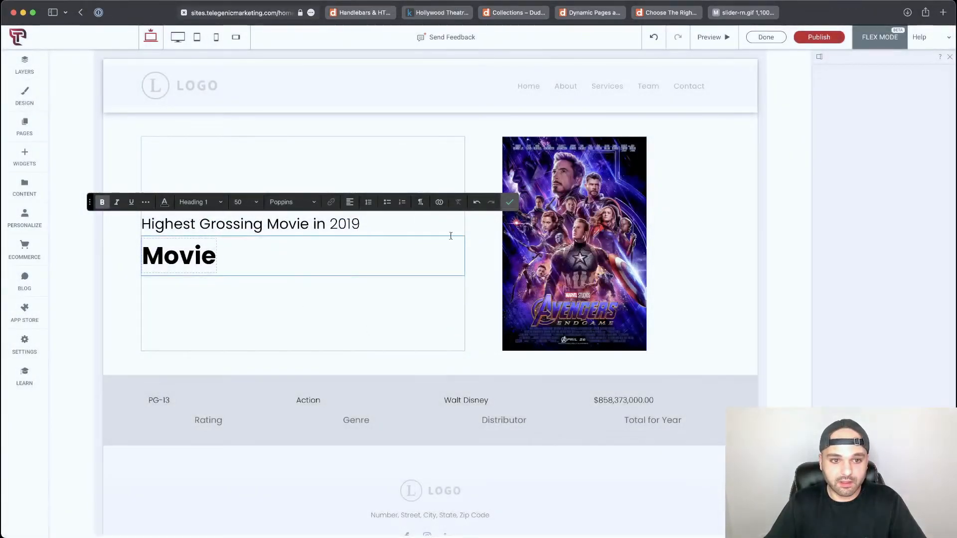
{"action": "left_click", "coordinate": [295, 146]}
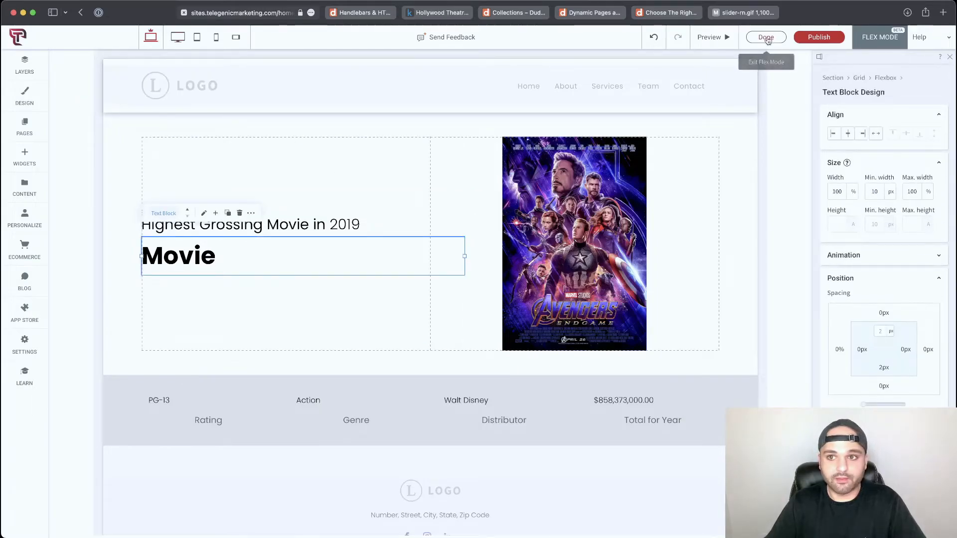
Step: Exit Flex Mode and check the dynamic page with the bad-boys, shang and avengers items
{"action": "left_click", "coordinate": [766, 37]}
{"action": "left_click", "coordinate": [183, 37]}
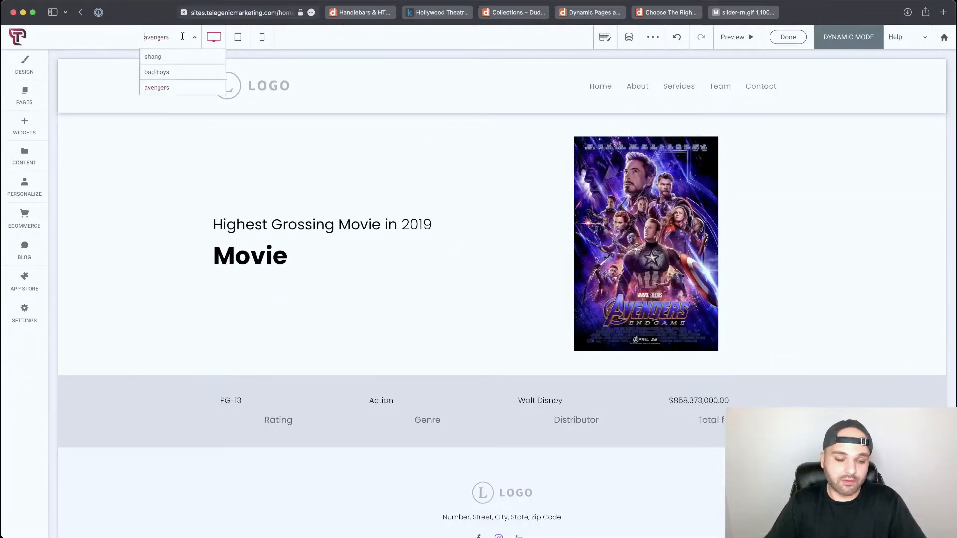
{"action": "left_click", "coordinate": [178, 38]}
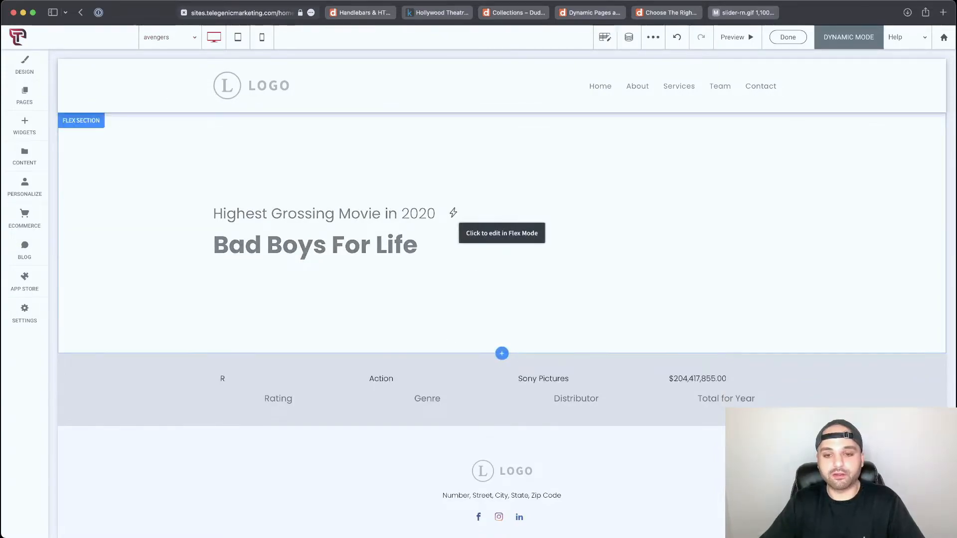
{"action": "left_click", "coordinate": [164, 38]}
{"action": "left_click", "coordinate": [165, 71]}
{"action": "left_click", "coordinate": [181, 44]}
{"action": "left_click", "coordinate": [176, 59]}
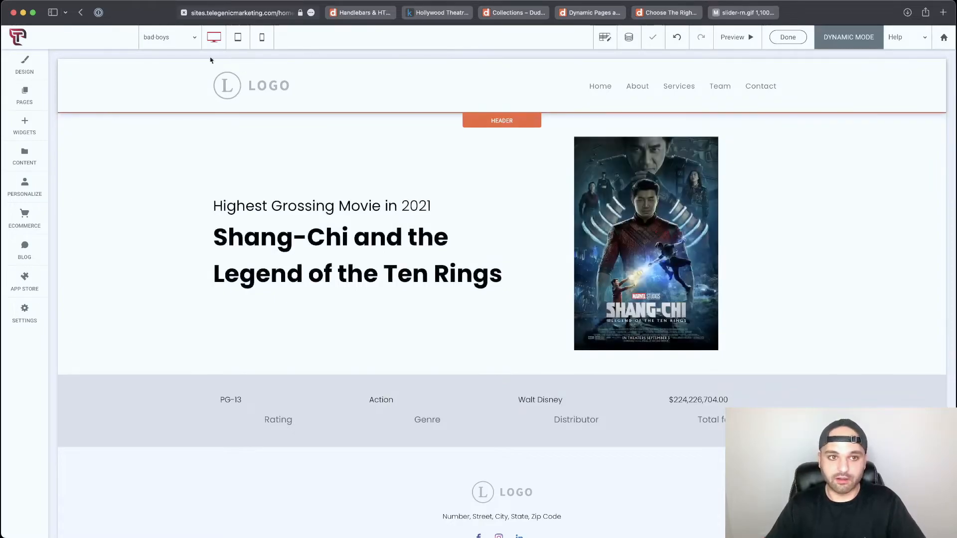
{"action": "left_click", "coordinate": [150, 38]}
{"action": "left_click", "coordinate": [156, 85]}
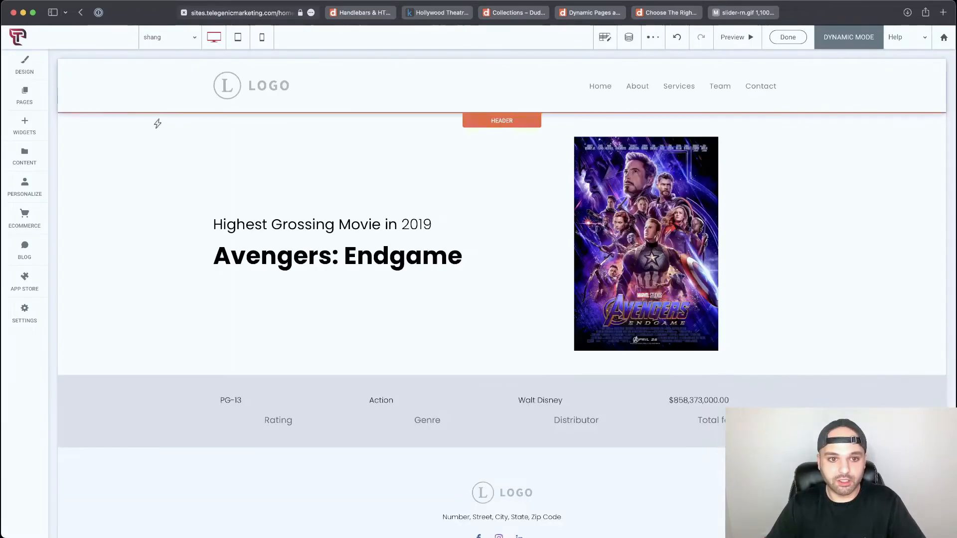
Step: Review the site's page list and the Top Grossing Movies collection in the content library
{"action": "left_click", "coordinate": [25, 96]}
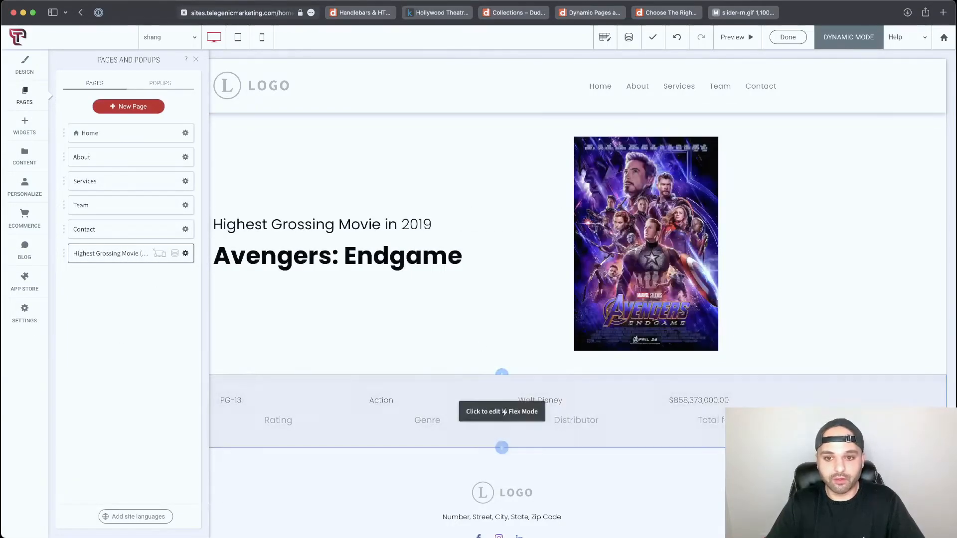
{"action": "left_click", "coordinate": [24, 155]}
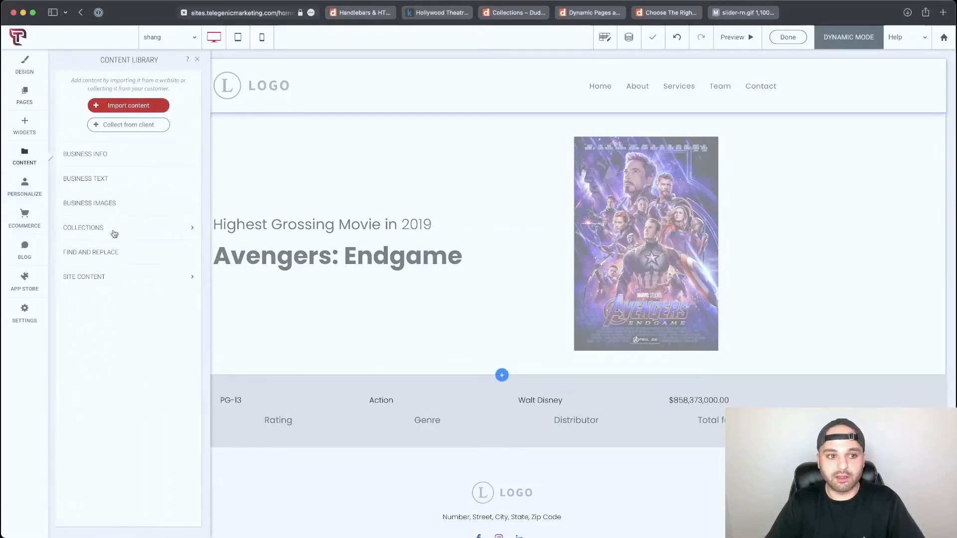
{"action": "left_click", "coordinate": [113, 233]}
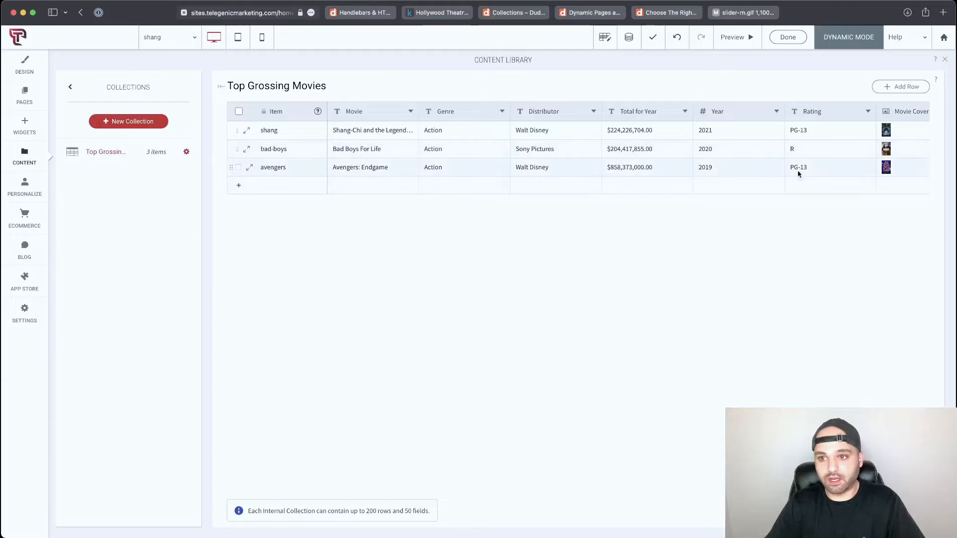
{"action": "left_click", "coordinate": [944, 60]}
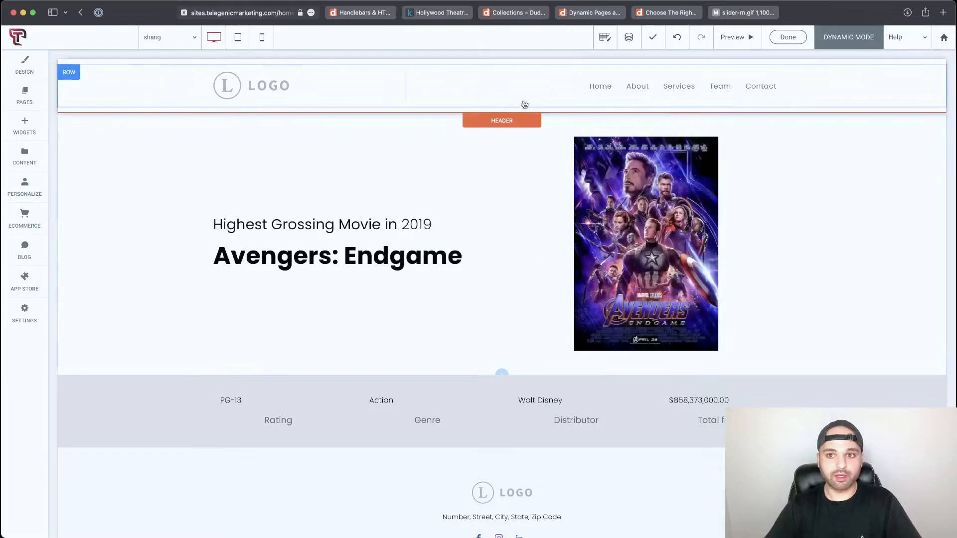
{"action": "left_click", "coordinate": [25, 97]}
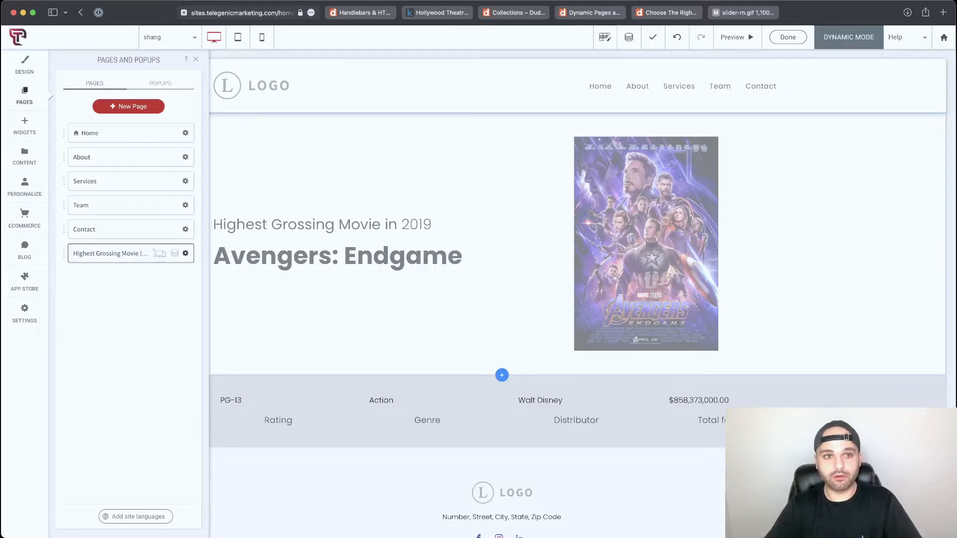
{"action": "left_click", "coordinate": [197, 60]}
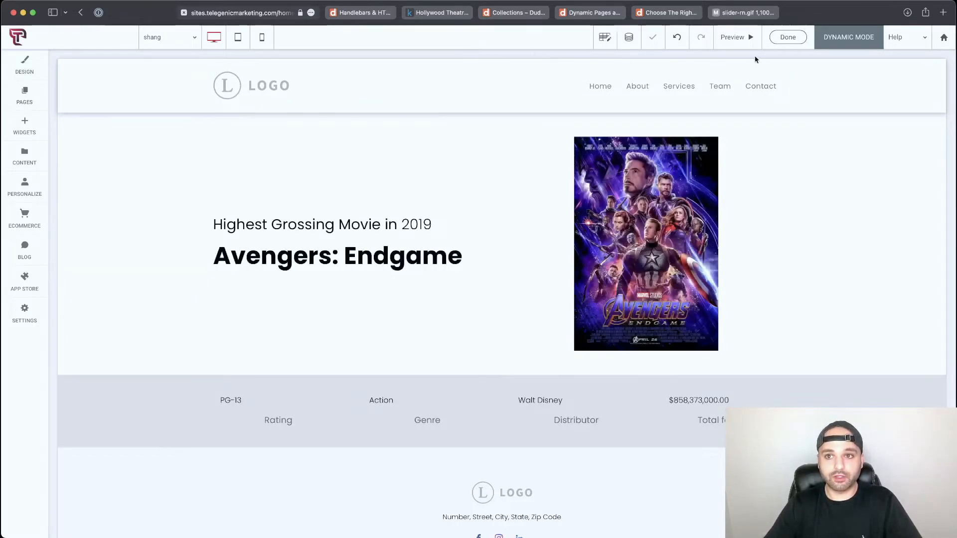
Step: Open the Home page and add a Photo Gallery widget, found by searching "gall", to the empty row
{"action": "left_click", "coordinate": [604, 90]}
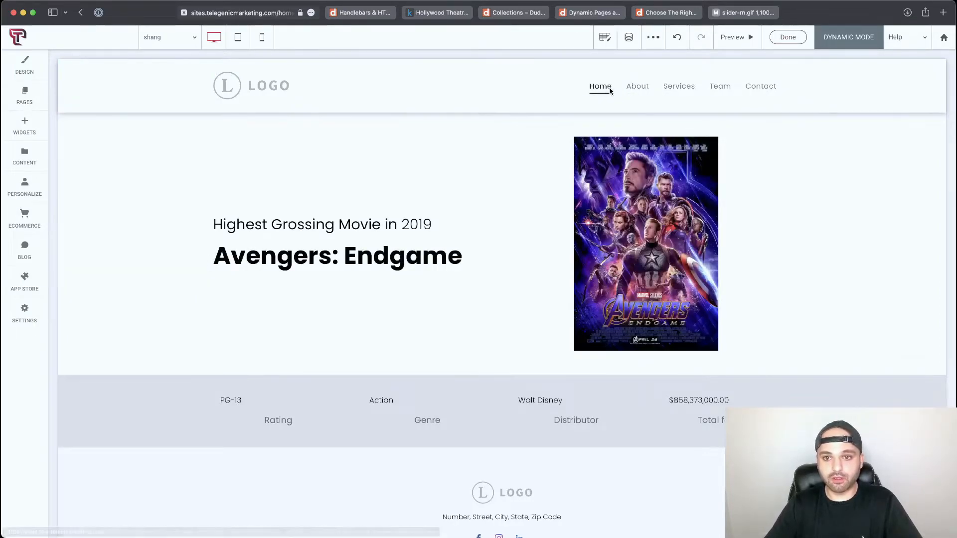
{"action": "left_click", "coordinate": [24, 125]}
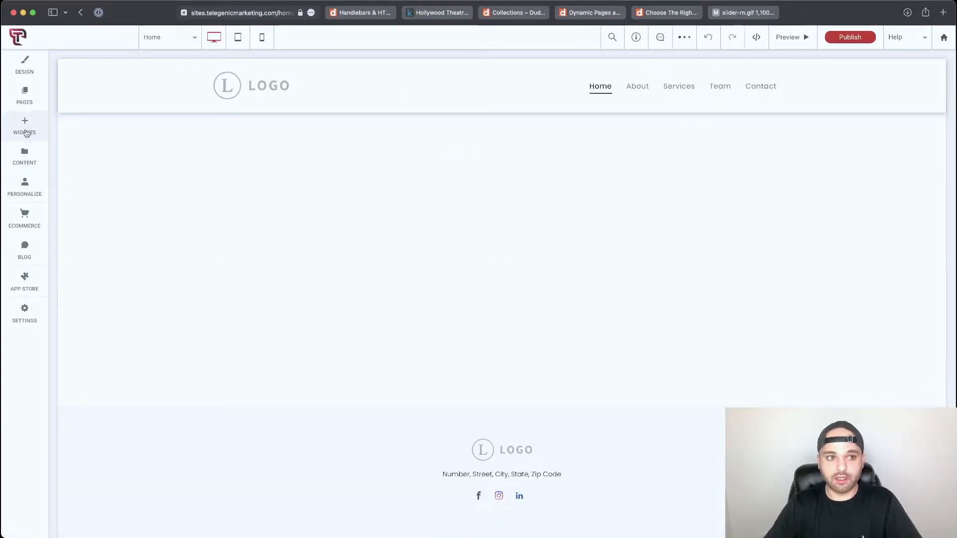
{"action": "type", "text": "gall"}
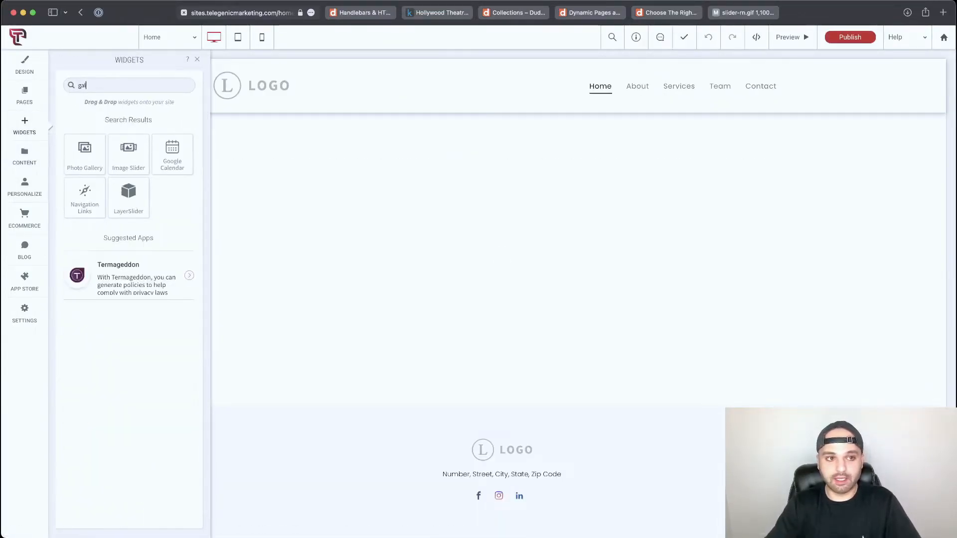
{"action": "left_click_drag", "start_coordinate": [76, 159], "coordinate": [558, 200]}
{"action": "left_click", "coordinate": [362, 183]}
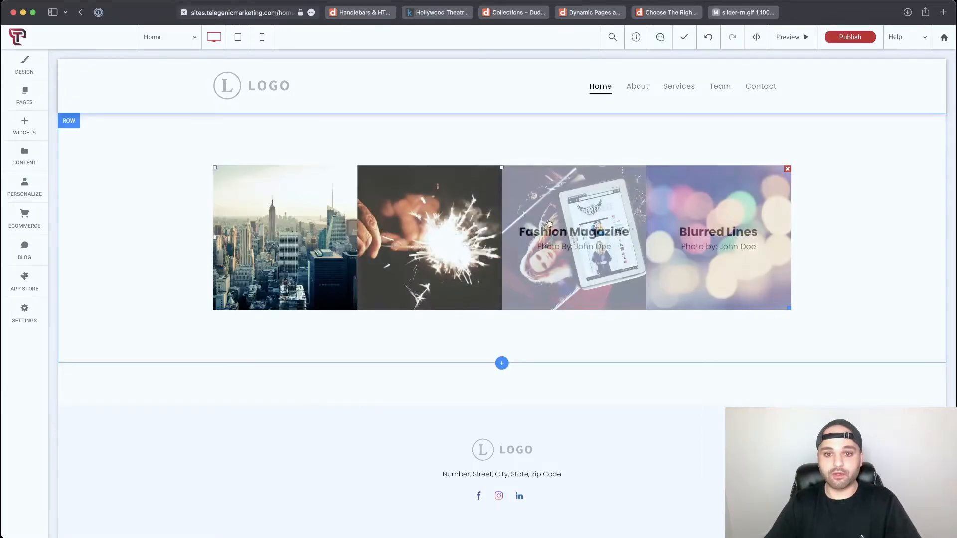
Step: Connect the Photo Gallery to the Top Grossing Movies collection with Movie Cover as its image
{"action": "right_click", "coordinate": [518, 219]}
{"action": "left_click", "coordinate": [539, 444]}
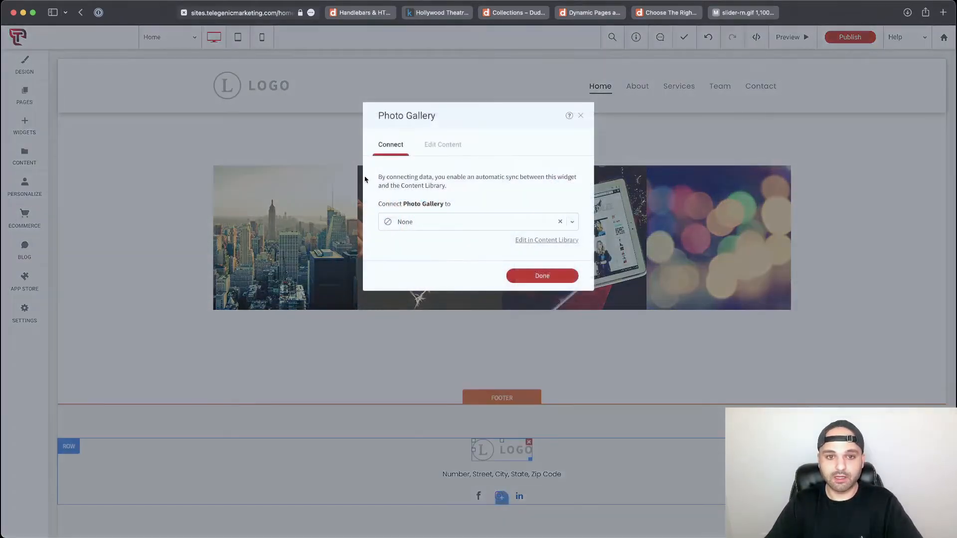
{"action": "left_click", "coordinate": [431, 221]}
{"action": "left_click", "coordinate": [428, 239]}
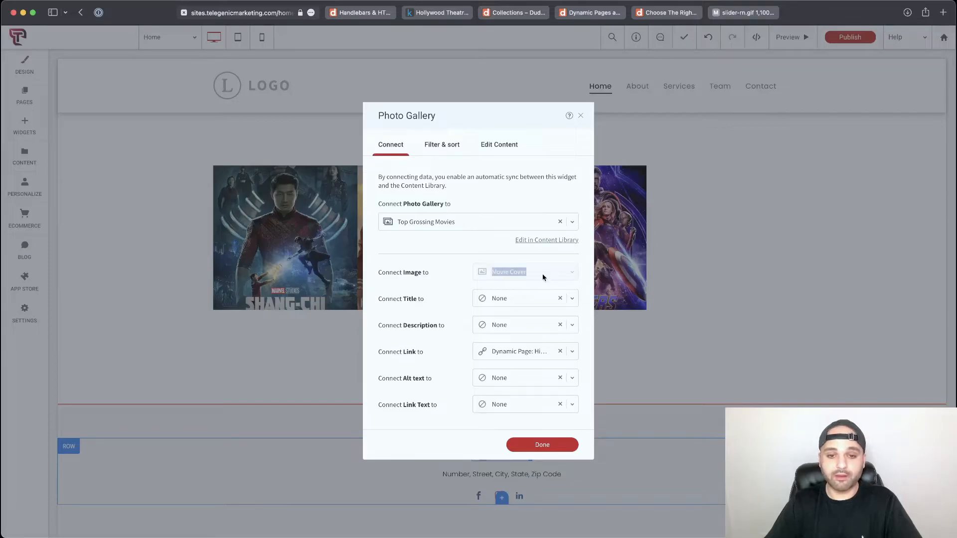
{"action": "left_click_drag", "start_coordinate": [529, 272], "coordinate": [473, 278]}
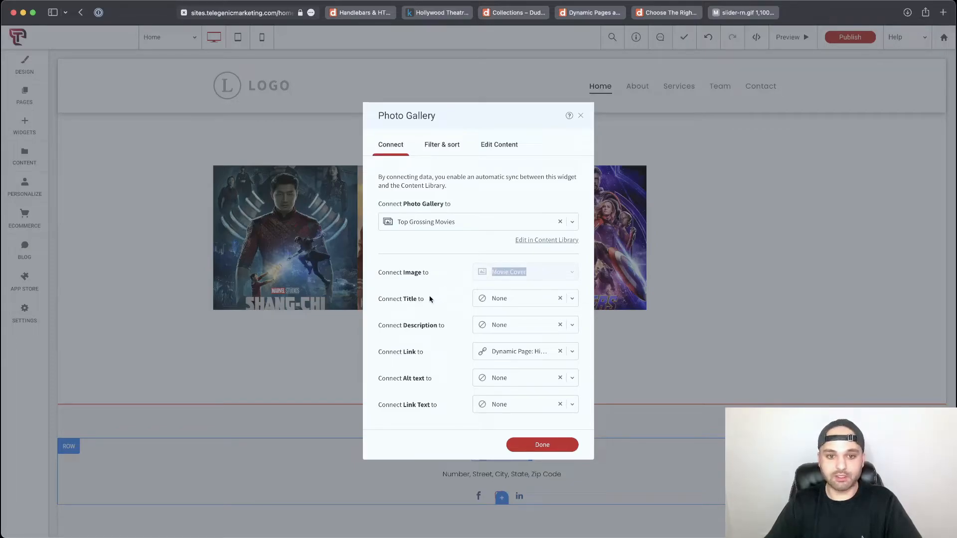
Step: Connect the gallery's Title to Movie and its Description to Total for Year
{"action": "left_click", "coordinate": [496, 300]}
{"action": "left_click", "coordinate": [495, 330]}
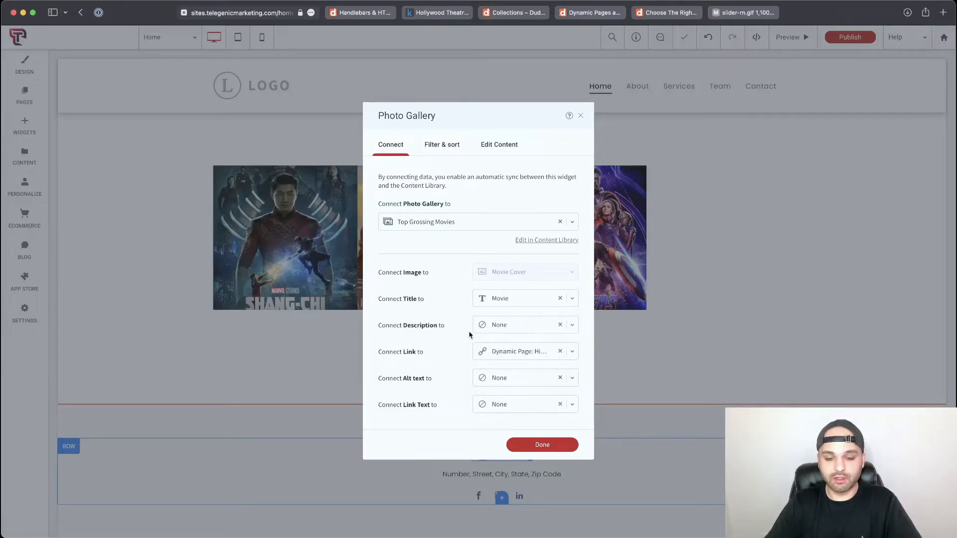
{"action": "left_click", "coordinate": [502, 328]}
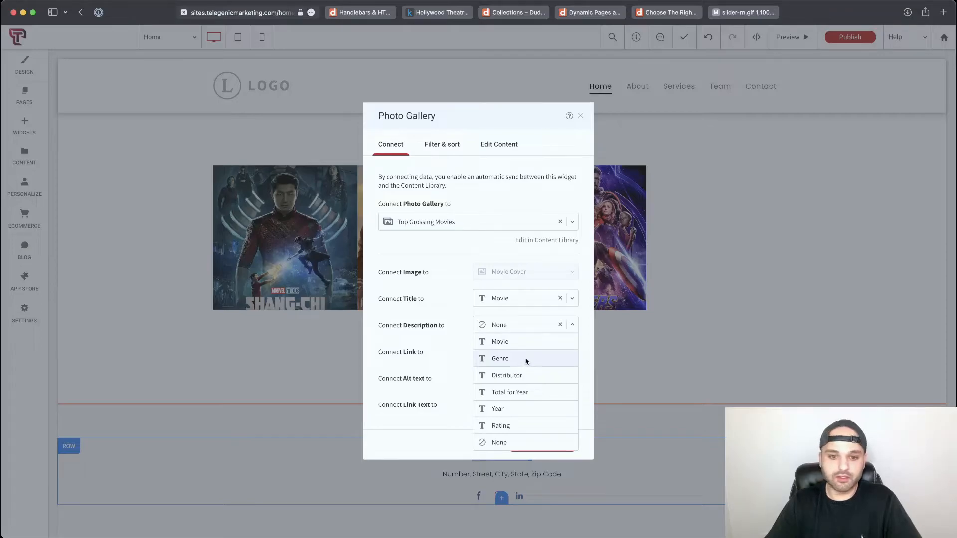
{"action": "left_click", "coordinate": [523, 392]}
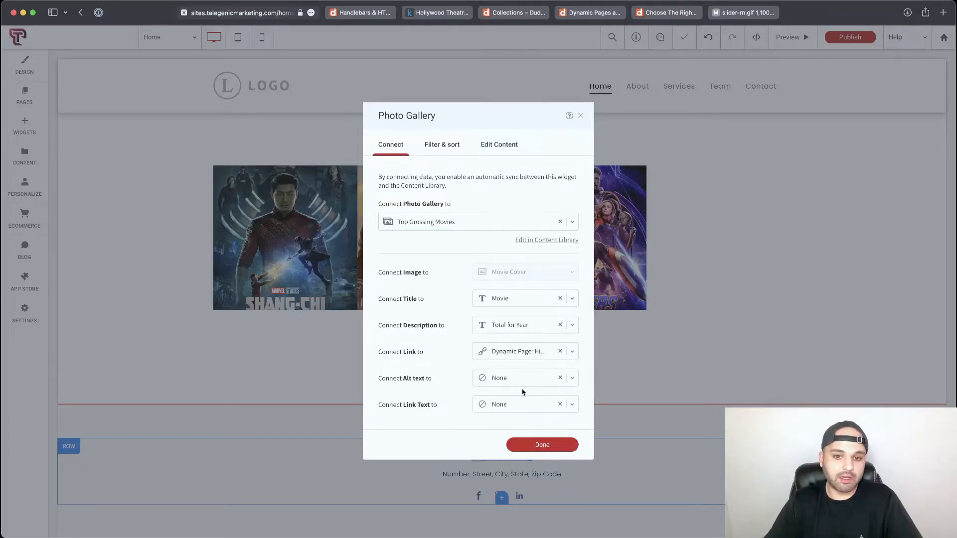
Step: Keep the gallery's Link connected to the Highest Grossing Movie dynamic page and connect its Alt text to Movie
{"action": "left_click", "coordinate": [501, 354]}
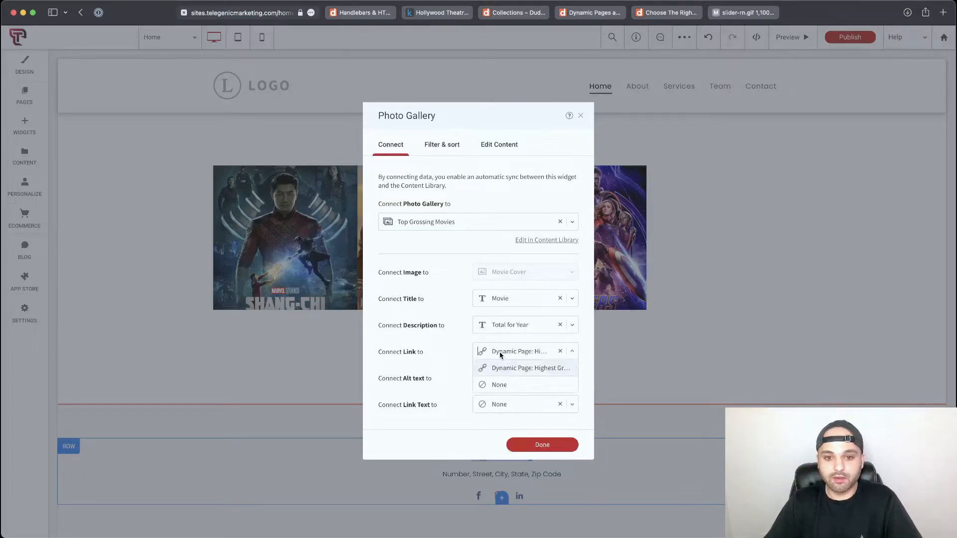
{"action": "left_click", "coordinate": [454, 350]}
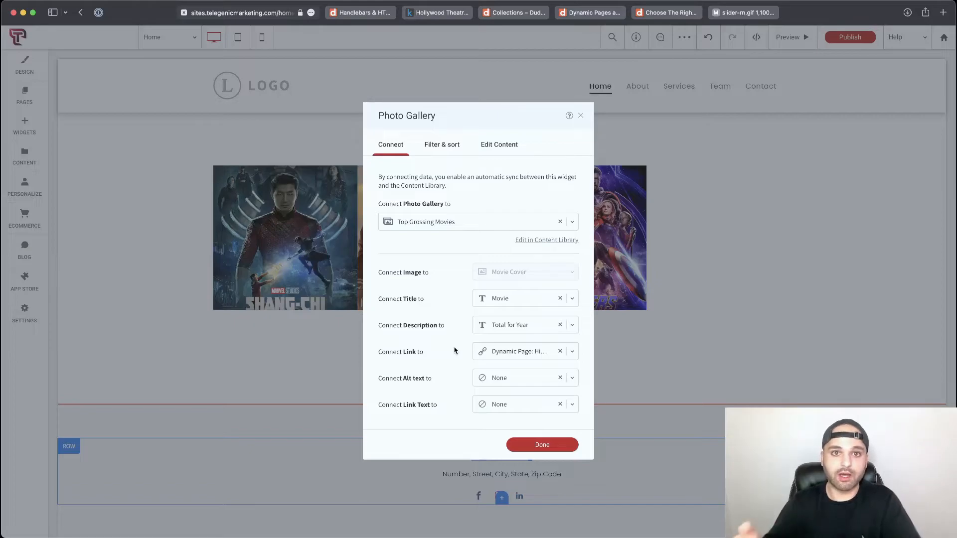
{"action": "left_click", "coordinate": [512, 352]}
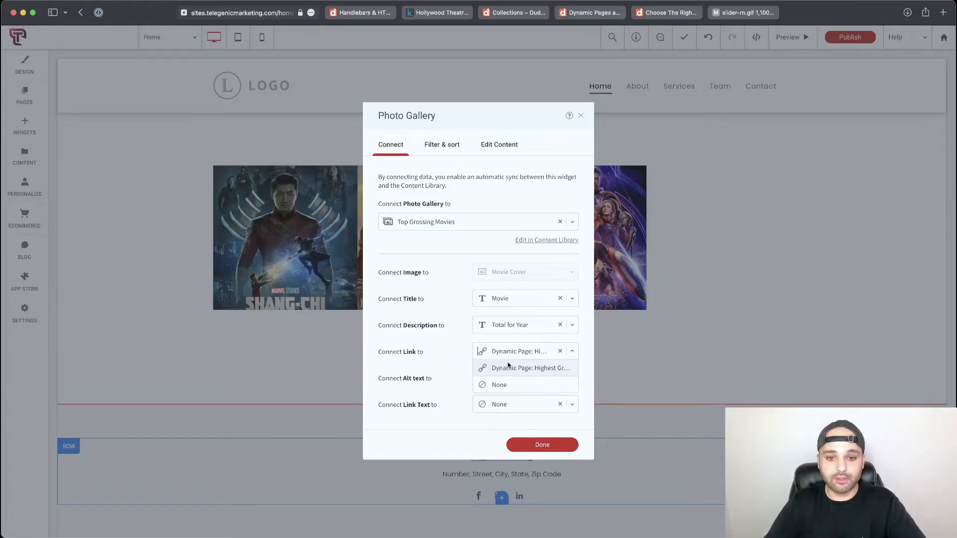
{"action": "left_click", "coordinate": [502, 380]}
{"action": "left_click", "coordinate": [510, 357]}
{"action": "left_click", "coordinate": [486, 369]}
{"action": "left_click", "coordinate": [476, 378]}
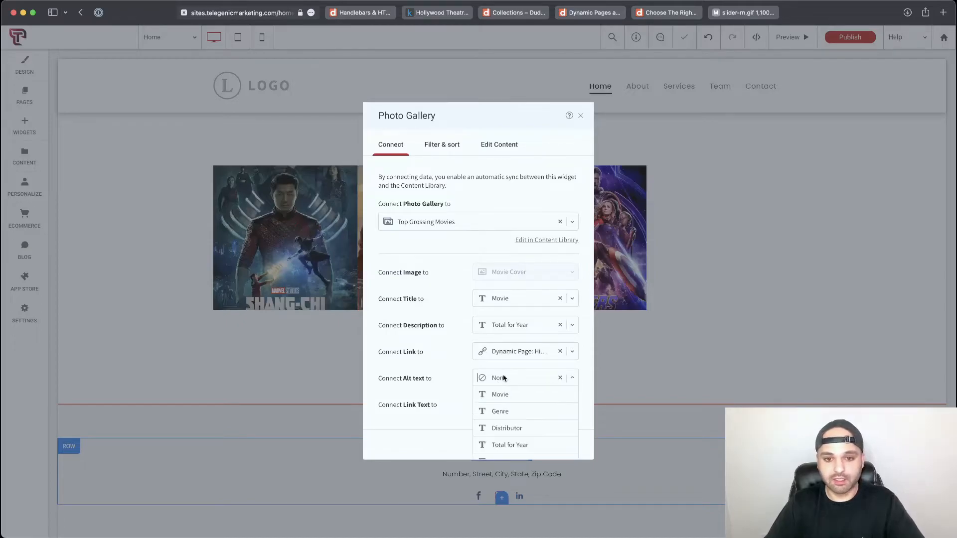
{"action": "left_click", "coordinate": [502, 395]}
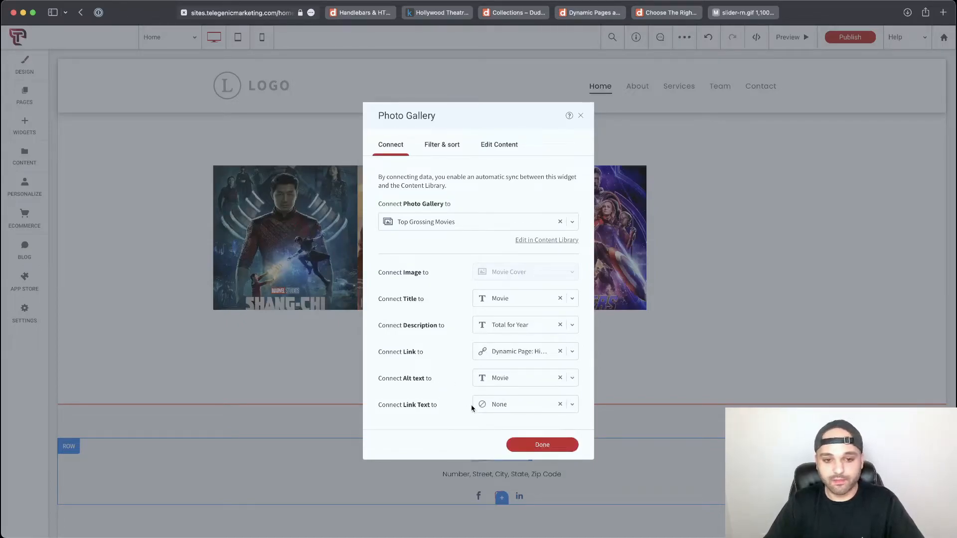
Step: Try to set the gallery's Link Text to the custom text "View" and leave it at None
{"action": "left_click", "coordinate": [493, 405]}
{"action": "scroll", "coordinate": [485, 389], "scroll_direction": "down", "scroll_amount": 3}
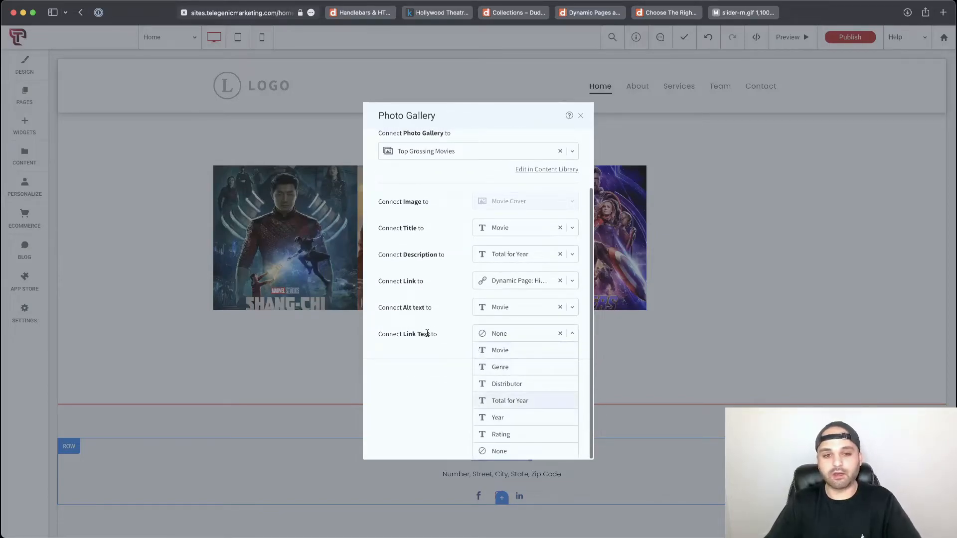
{"action": "left_click", "coordinate": [469, 348]}
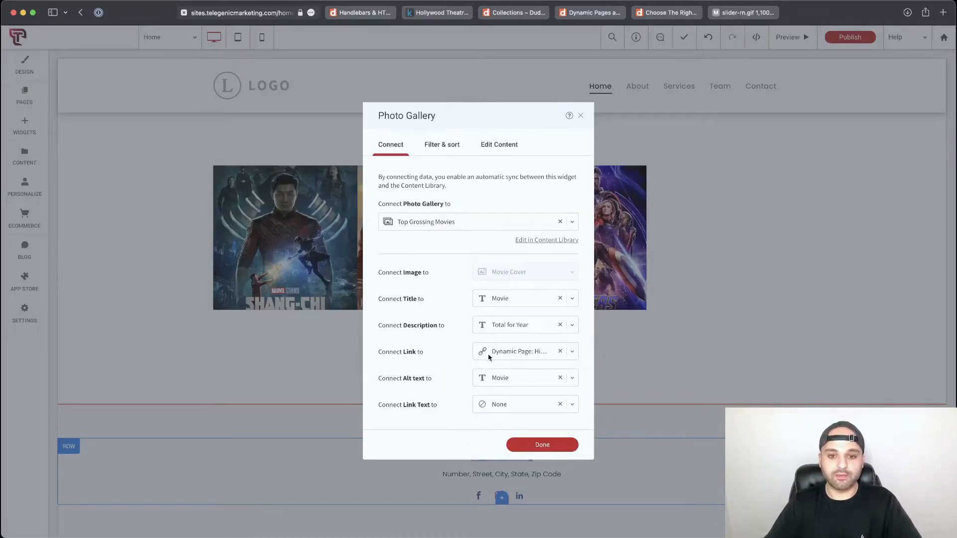
{"action": "left_click", "coordinate": [505, 406]}
{"action": "type", "text": "View"}
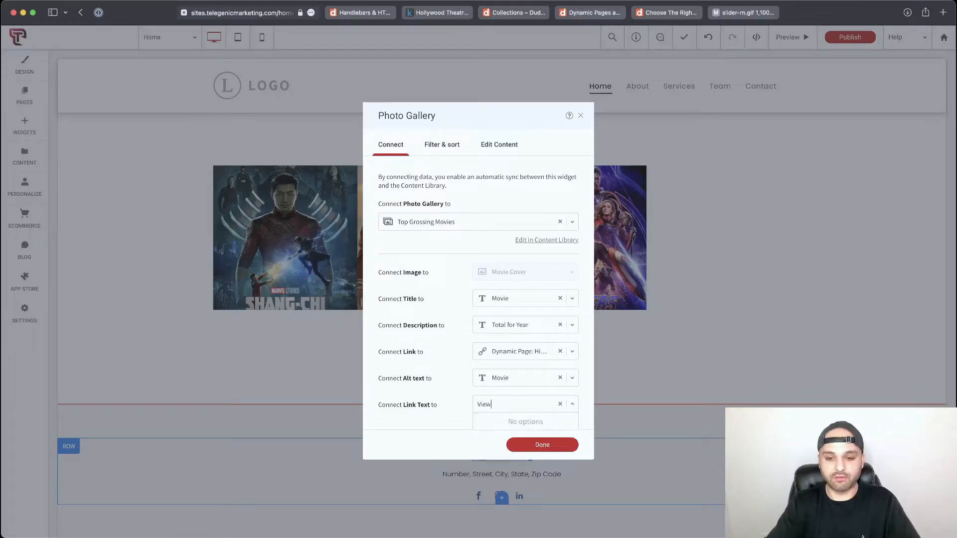
{"action": "left_click", "coordinate": [492, 420]}
{"action": "left_click", "coordinate": [529, 407]}
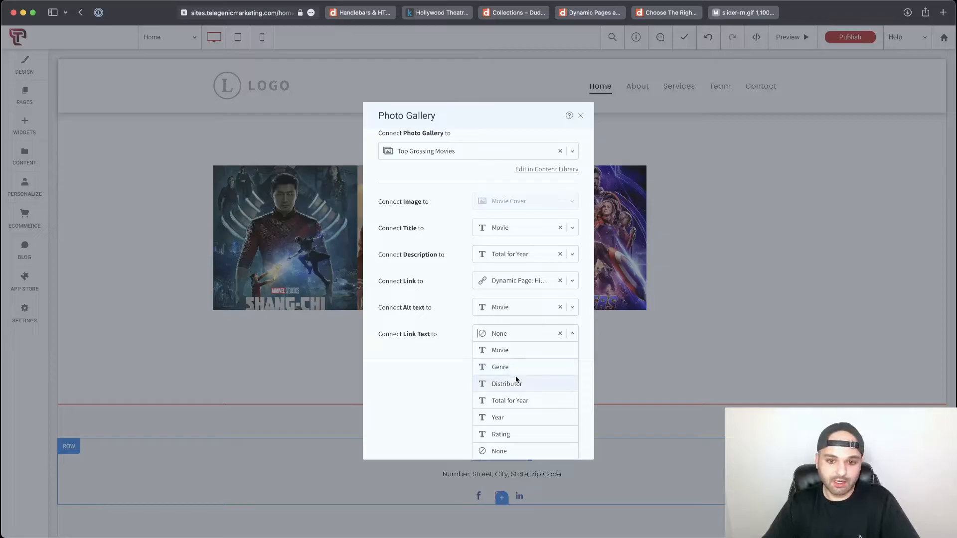
{"action": "left_click", "coordinate": [514, 332]}
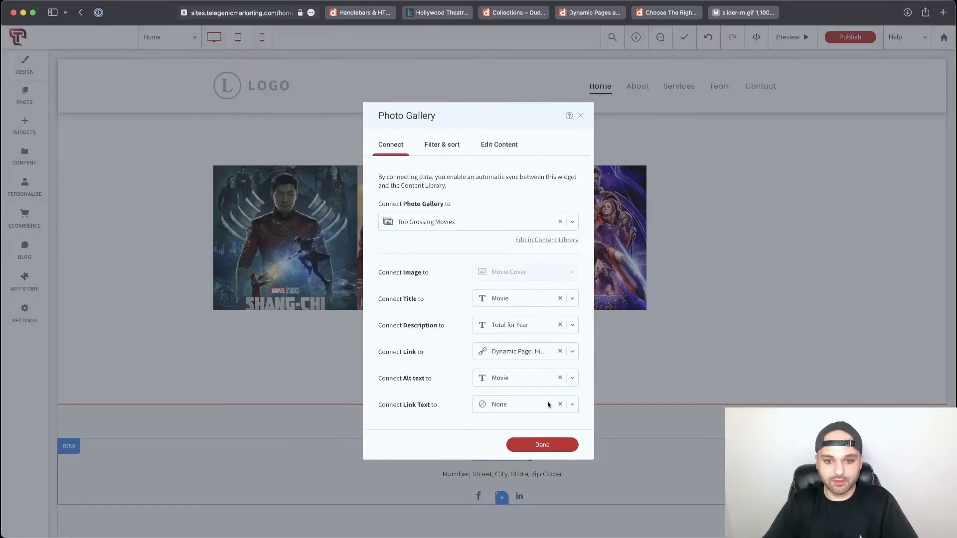
Step: Save the gallery's data connections and choose a gallery design with the title and description below each image
{"action": "left_click", "coordinate": [549, 448]}
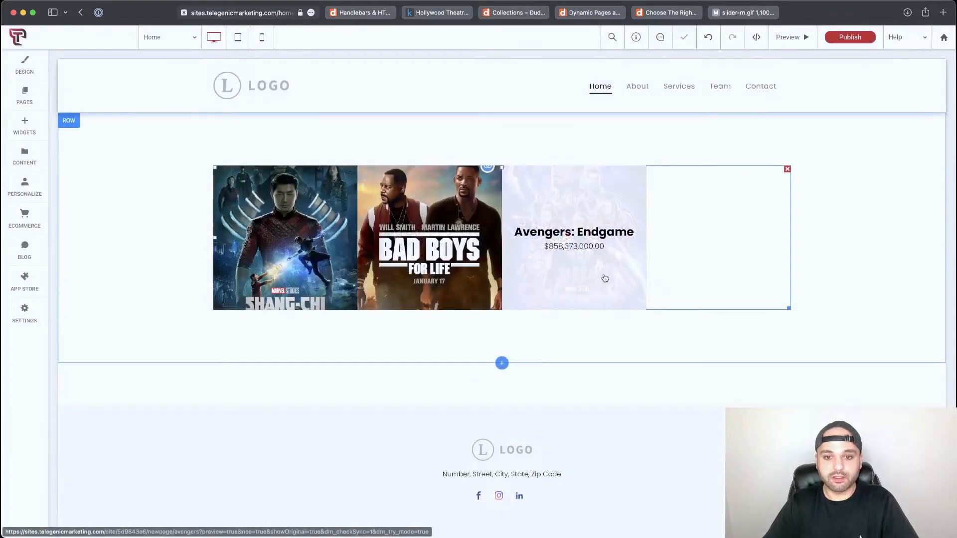
{"action": "right_click", "coordinate": [656, 242]}
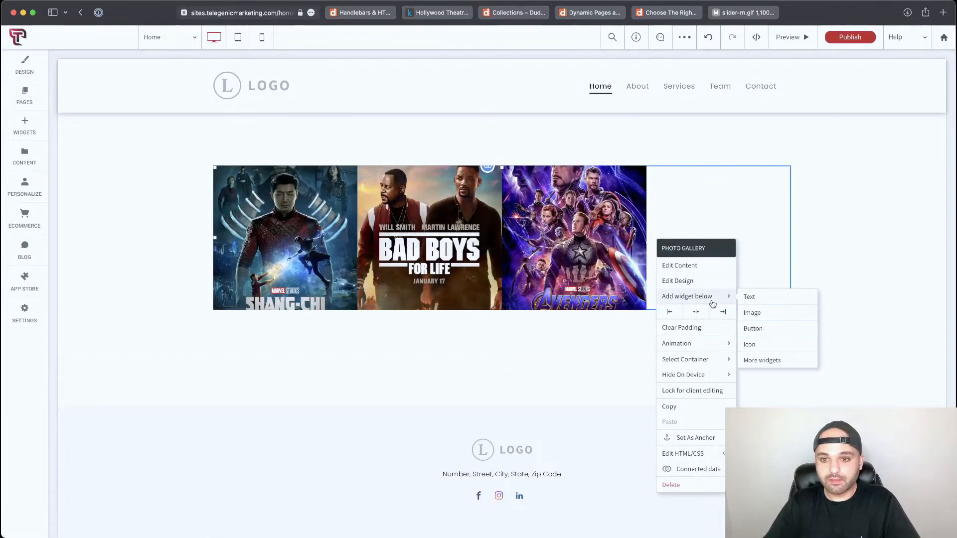
{"action": "left_click", "coordinate": [697, 279]}
{"action": "scroll", "coordinate": [187, 292], "scroll_direction": "down", "scroll_amount": 2}
{"action": "left_click", "coordinate": [110, 326]}
{"action": "left_click", "coordinate": [215, 160]}
Step: Preview the Home page, check the dynamic page linked from the Bad Boys For Life image, and return to the editor
{"action": "left_click", "coordinate": [769, 37]}
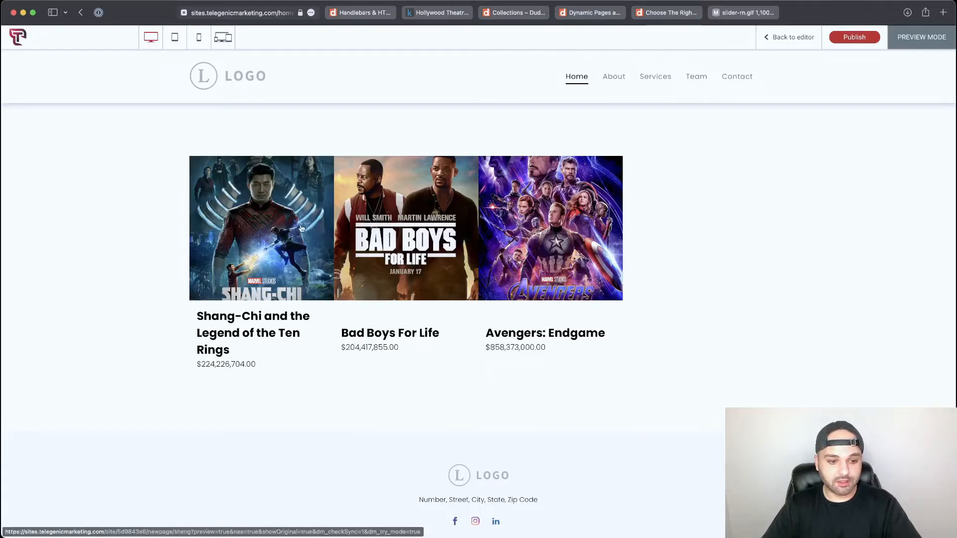
{"action": "left_click", "coordinate": [414, 228]}
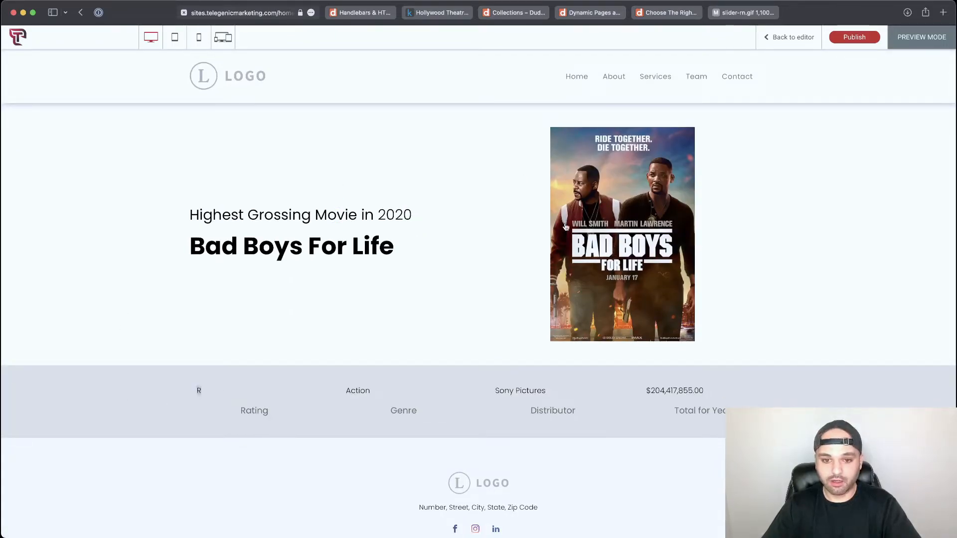
{"action": "left_click_drag", "start_coordinate": [461, 217], "coordinate": [395, 215]}
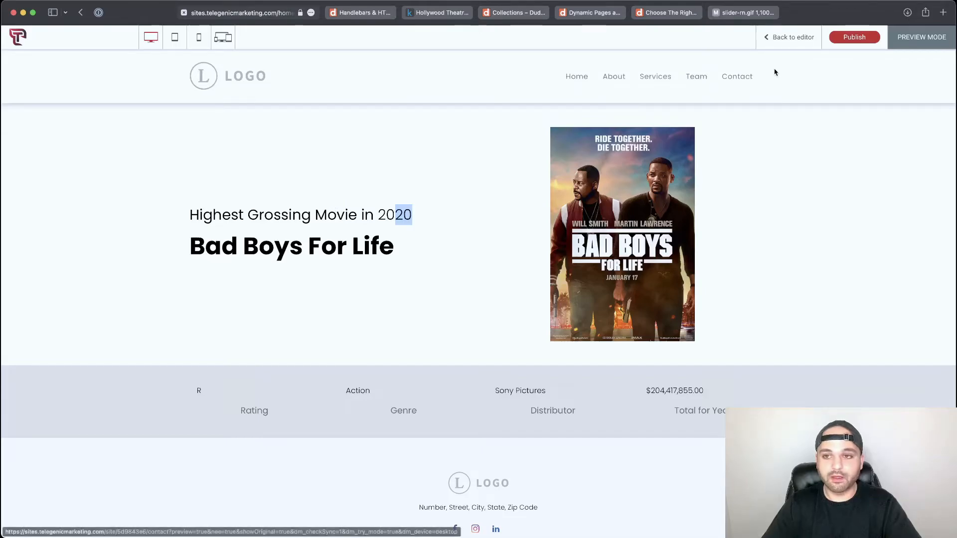
{"action": "left_click", "coordinate": [778, 38]}
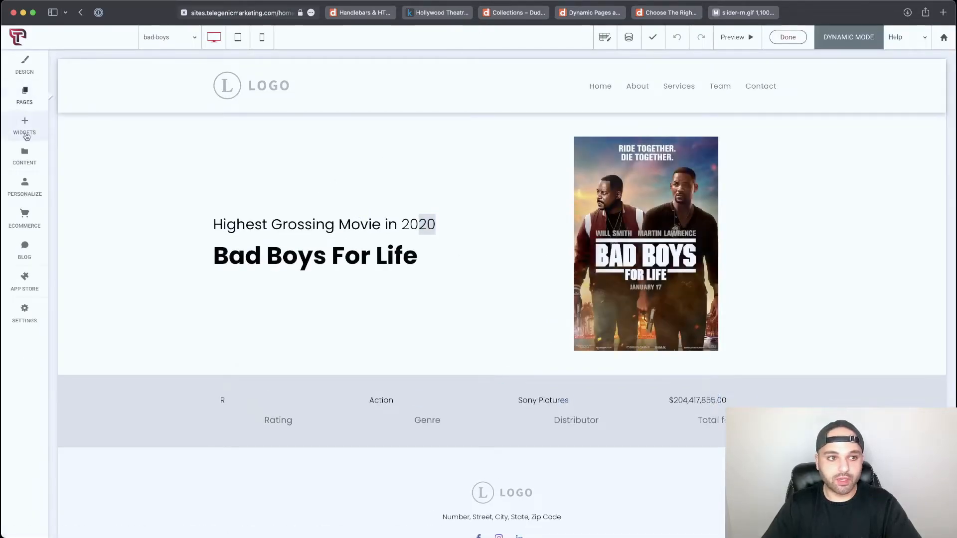
Step: Open the Highest Grossing Movie page's settings and set its Page URL to "movies"
{"action": "left_click", "coordinate": [24, 95]}
{"action": "left_click", "coordinate": [185, 254]}
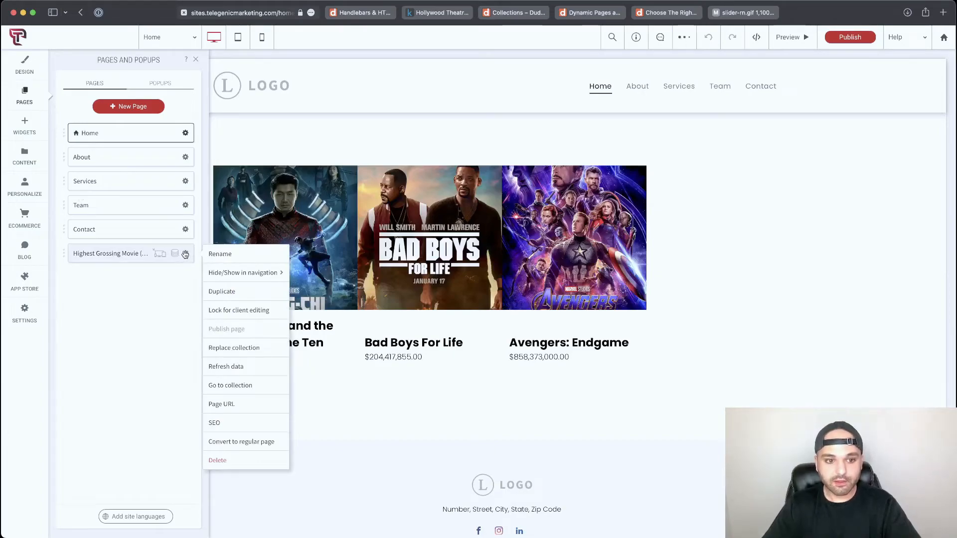
{"action": "left_click", "coordinate": [255, 424]}
{"action": "scroll", "coordinate": [392, 195], "scroll_direction": "up", "scroll_amount": 5}
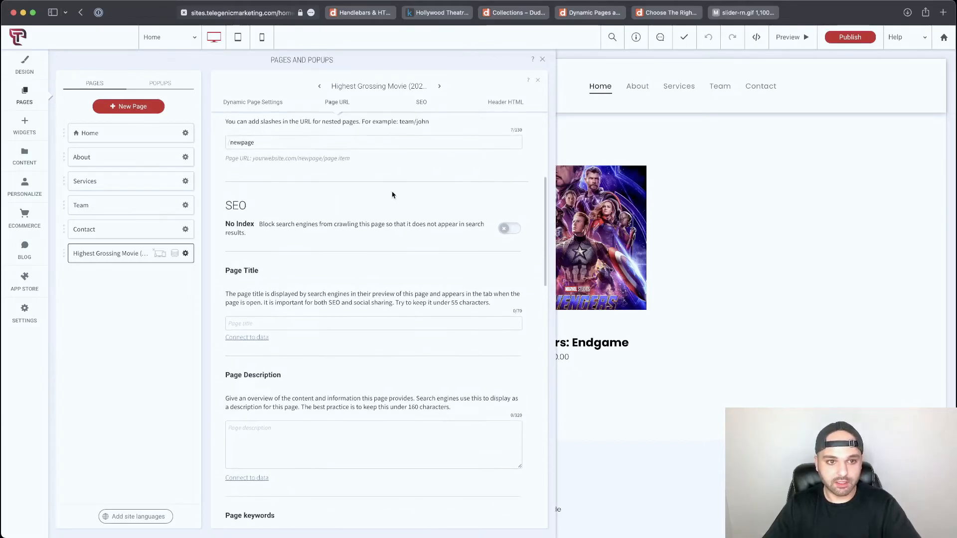
{"action": "double_click", "coordinate": [260, 310]}
{"action": "type", "text": "moi"}
{"action": "key", "text": "BackSpace"}
{"action": "type", "text": "viess"}
{"action": "key", "text": "BackSpace"}
{"action": "type", "text": "="}
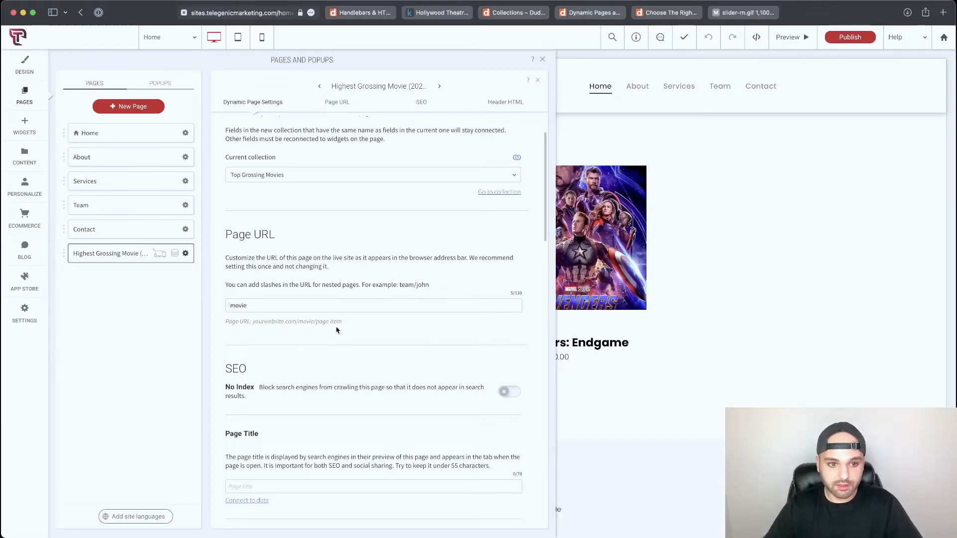
{"action": "left_click_drag", "start_coordinate": [319, 323], "coordinate": [354, 320]}
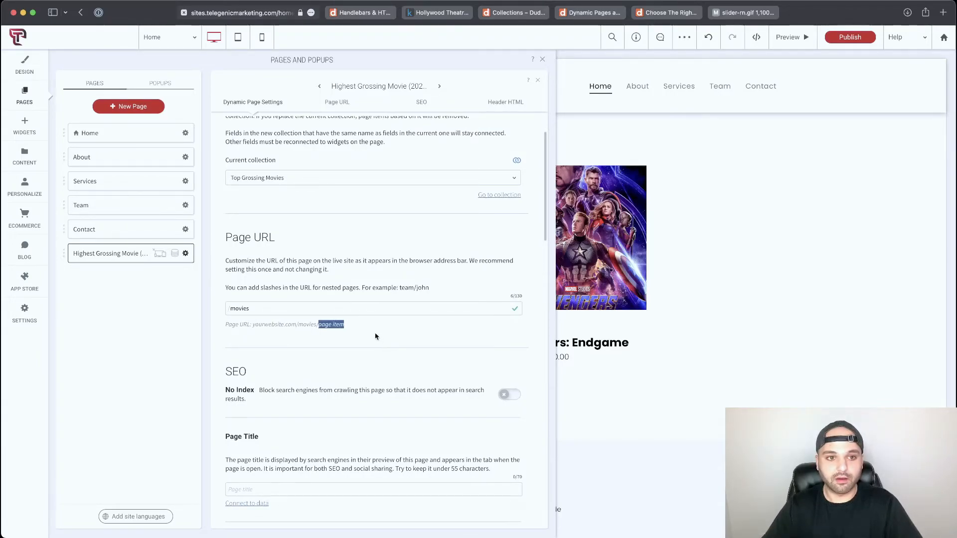
Step: Connect the dynamic page's SEO Page Title to the Top Grossing Movies Movie field
{"action": "scroll", "coordinate": [375, 336], "scroll_direction": "up", "scroll_amount": 2}
{"action": "scroll", "coordinate": [376, 336], "scroll_direction": "down", "scroll_amount": 4}
{"action": "scroll", "coordinate": [376, 334], "scroll_direction": "down", "scroll_amount": 3}
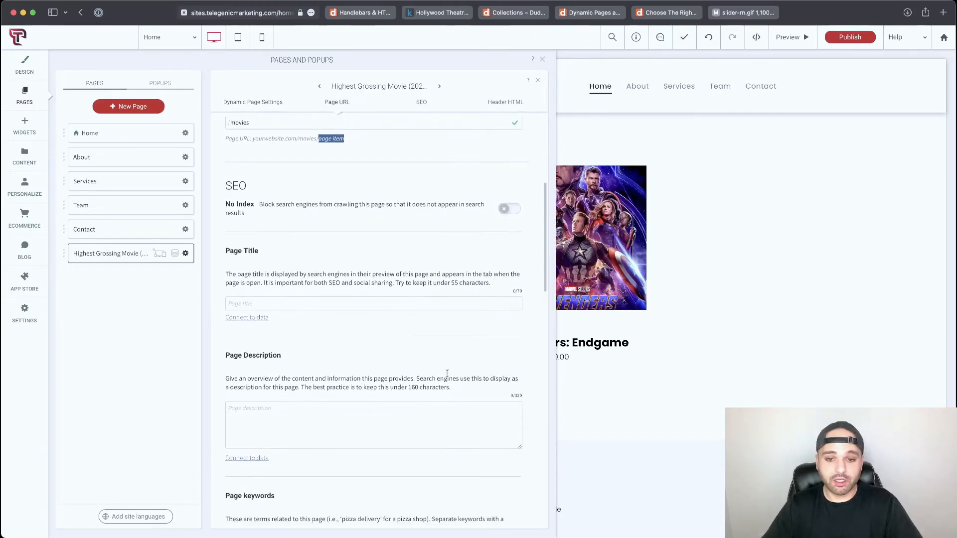
{"action": "scroll", "coordinate": [409, 298], "scroll_direction": "down", "scroll_amount": 1}
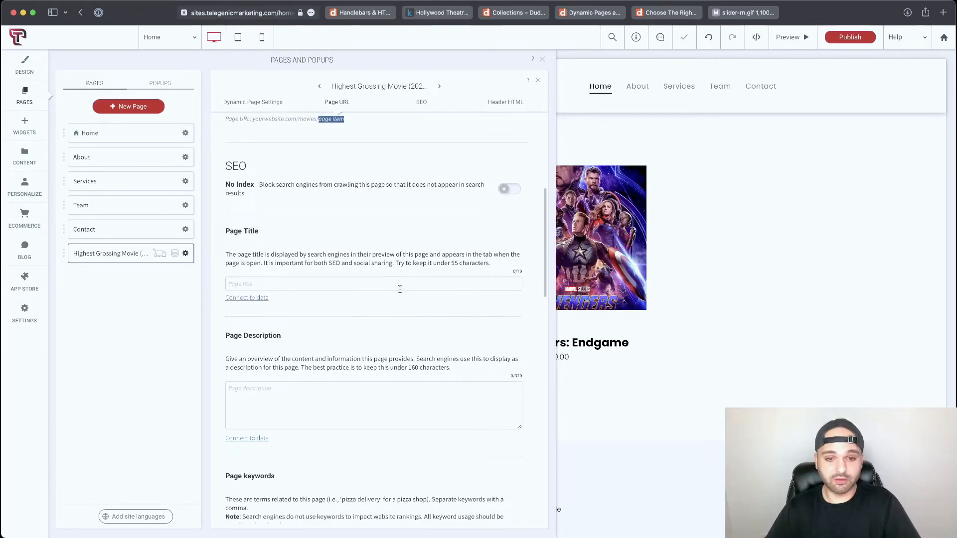
{"action": "left_click", "coordinate": [270, 298]}
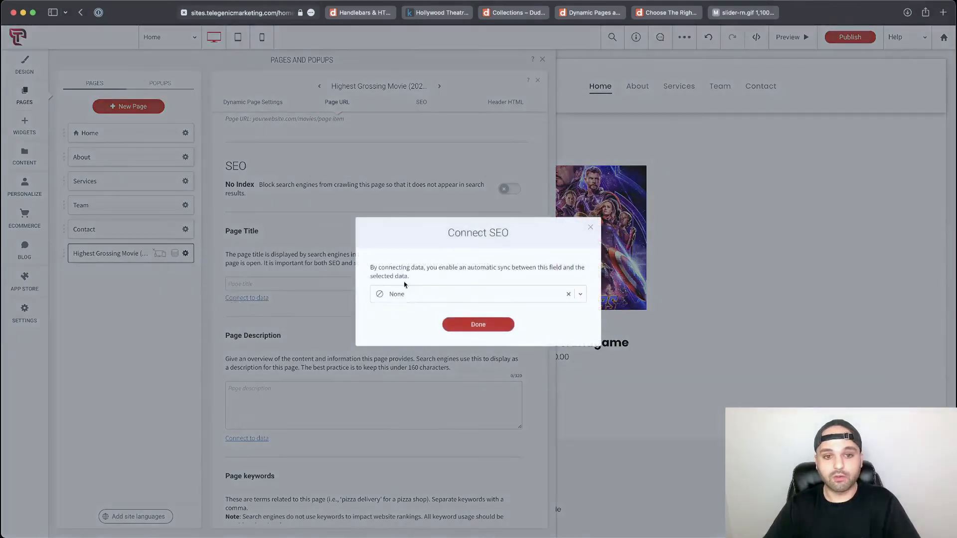
{"action": "left_click", "coordinate": [508, 294]}
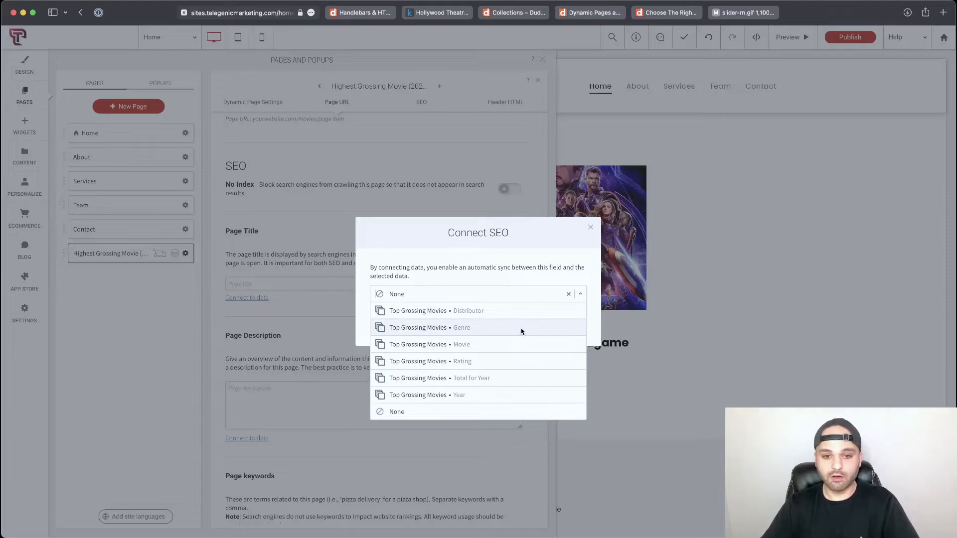
{"action": "left_click", "coordinate": [488, 343]}
{"action": "left_click", "coordinate": [469, 324]}
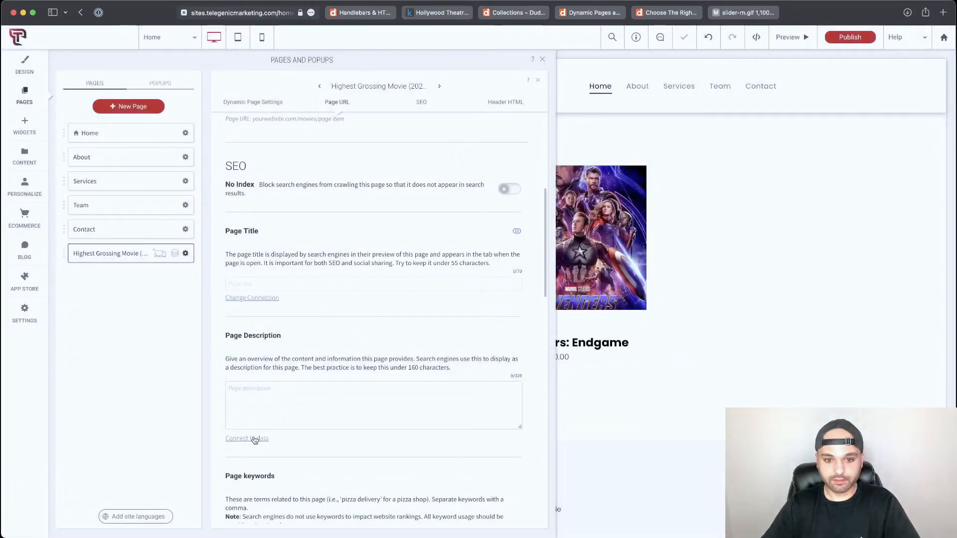
Step: Connect the dynamic page's SEO Page Description to the Top Grossing Movies Year field and look through the remaining page settings
{"action": "left_click", "coordinate": [256, 438]}
{"action": "left_click", "coordinate": [464, 295]}
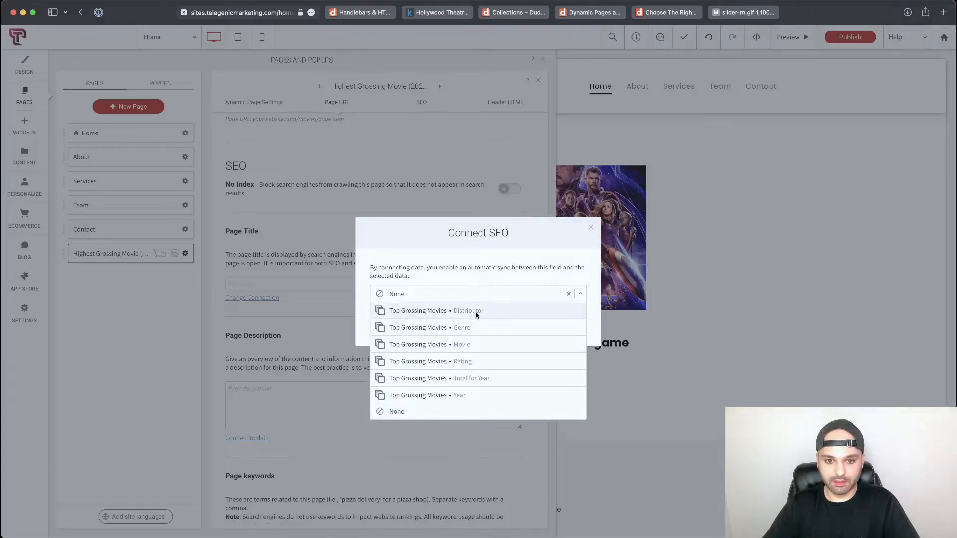
{"action": "left_click", "coordinate": [475, 396]}
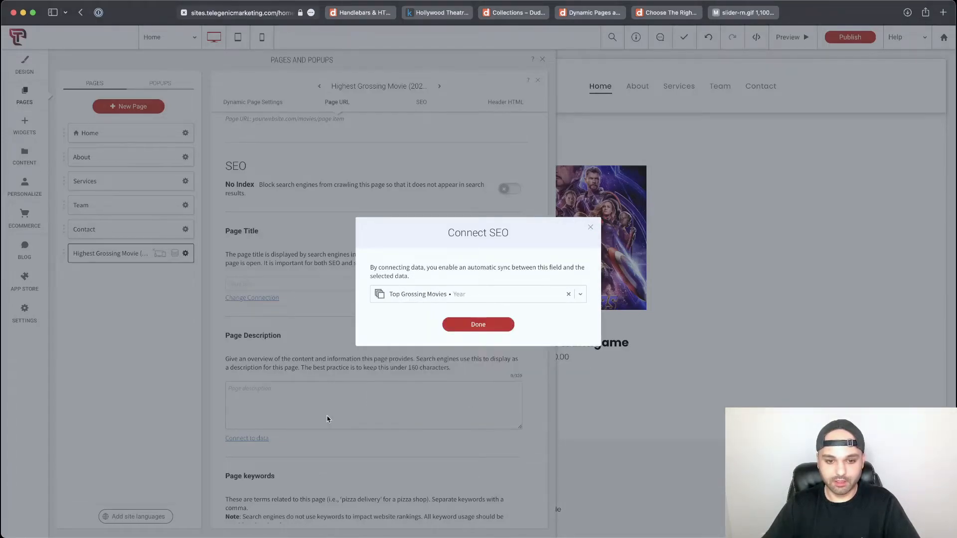
{"action": "left_click", "coordinate": [478, 324]}
{"action": "scroll", "coordinate": [358, 342], "scroll_direction": "down", "scroll_amount": 5}
{"action": "scroll", "coordinate": [359, 343], "scroll_direction": "down", "scroll_amount": 6}
{"action": "scroll", "coordinate": [360, 343], "scroll_direction": "up", "scroll_amount": 15}
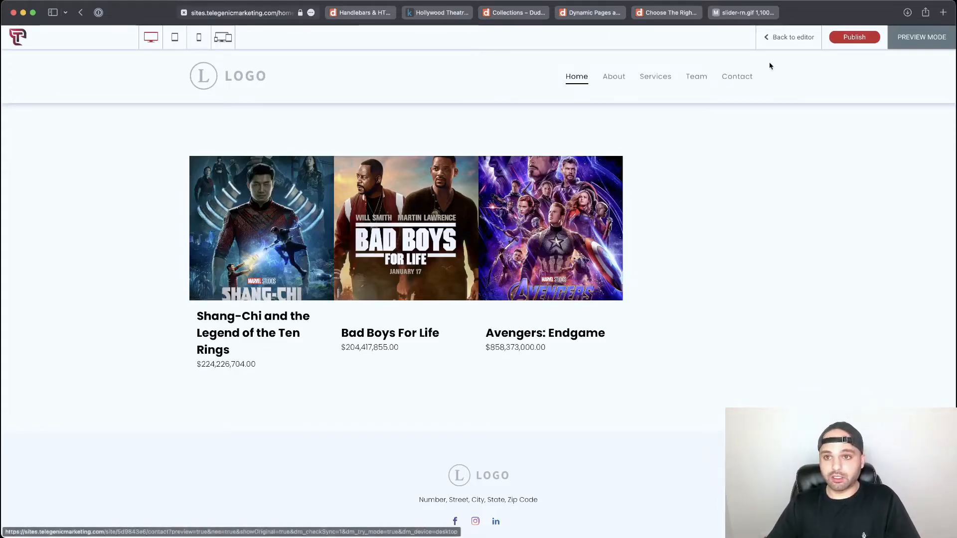
Step: Return from the preview to the editor and duplicate the movie photo gallery on the Home page
{"action": "left_click", "coordinate": [786, 37]}
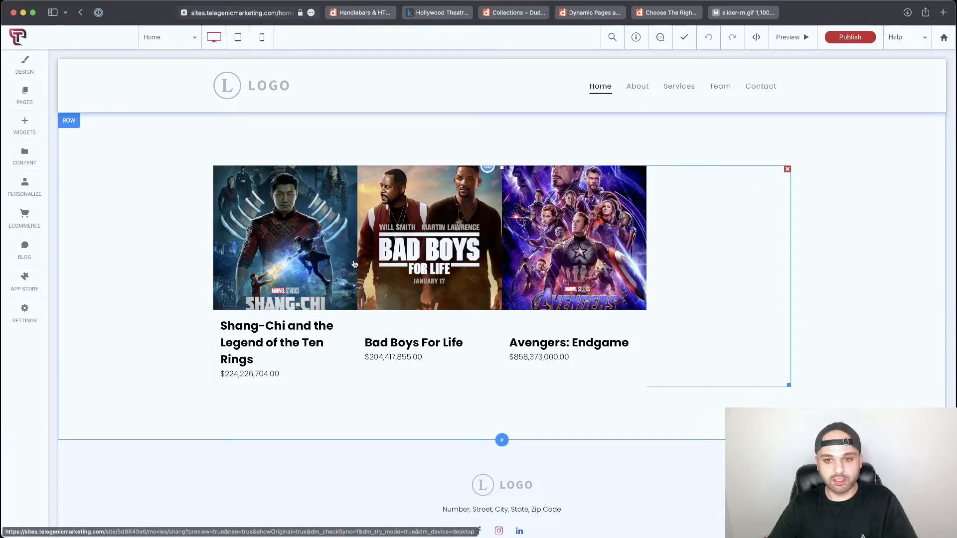
{"action": "right_click", "coordinate": [299, 219]}
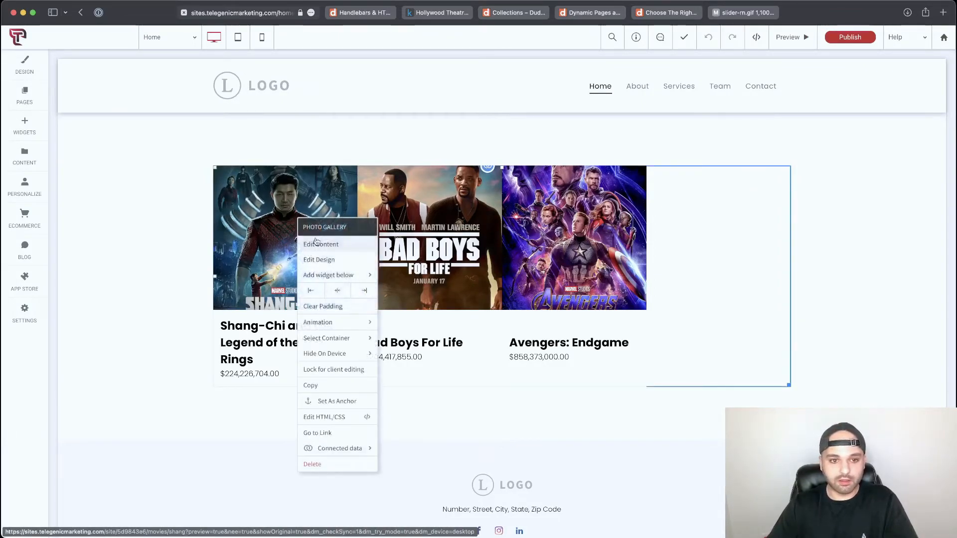
{"action": "left_click", "coordinate": [336, 390]}
{"action": "right_click", "coordinate": [388, 217]}
{"action": "left_click", "coordinate": [401, 396]}
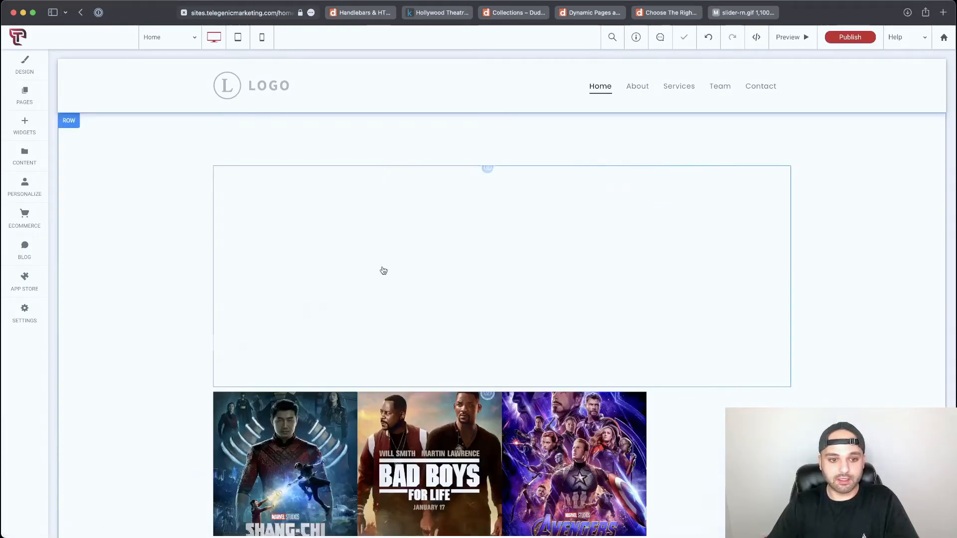
Step: Add a text block reading "Rated R" above the first gallery and format it as Heading 2
{"action": "left_click", "coordinate": [24, 126]}
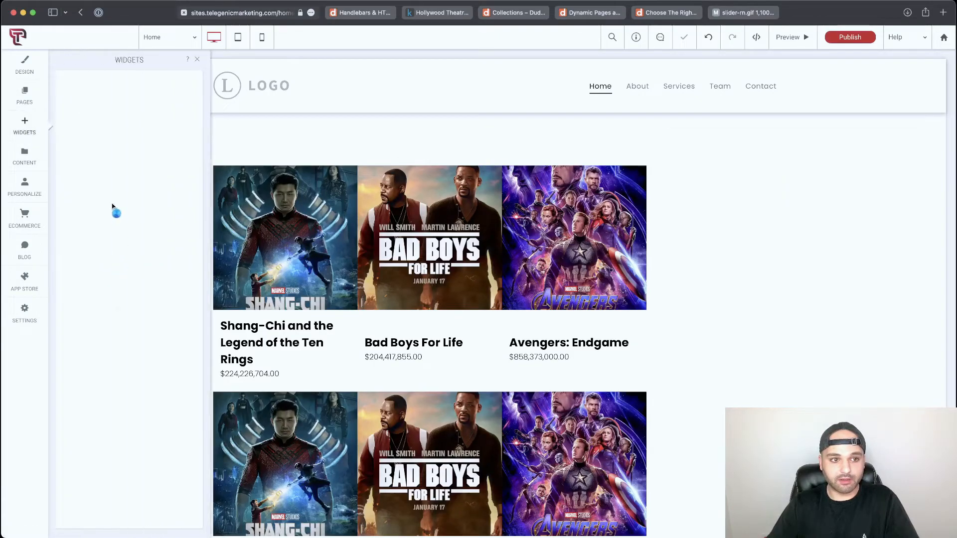
{"action": "left_click_drag", "start_coordinate": [82, 152], "coordinate": [538, 179]}
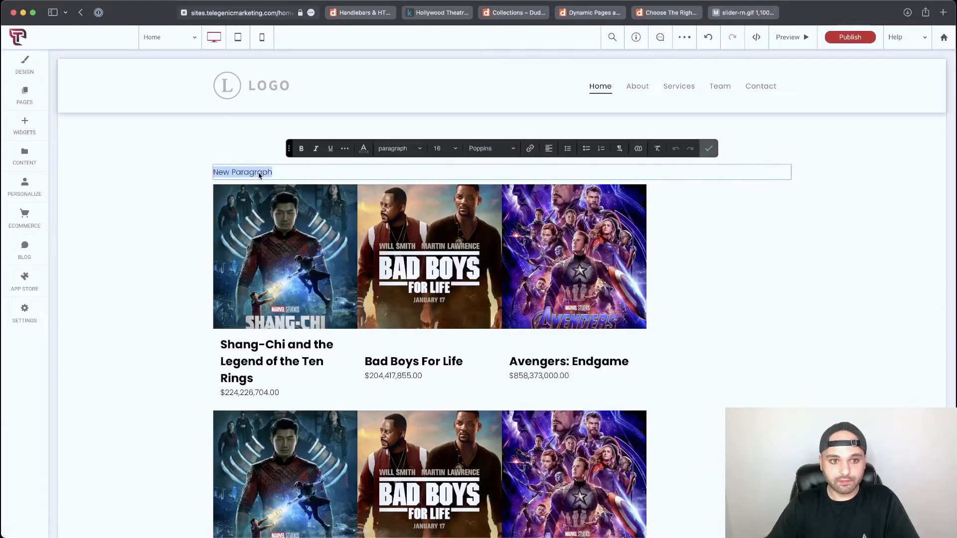
{"action": "type", "text": "Rated R"}
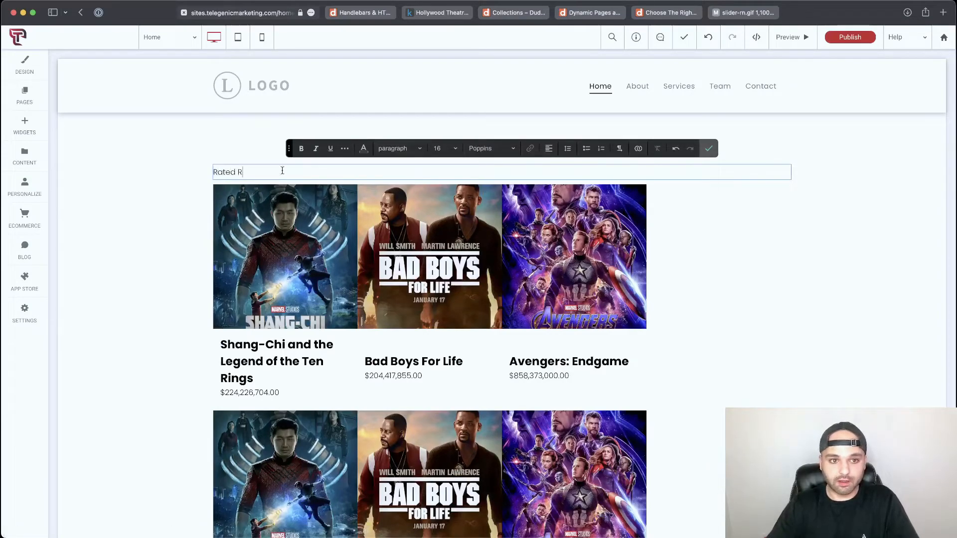
{"action": "left_click", "coordinate": [401, 148]}
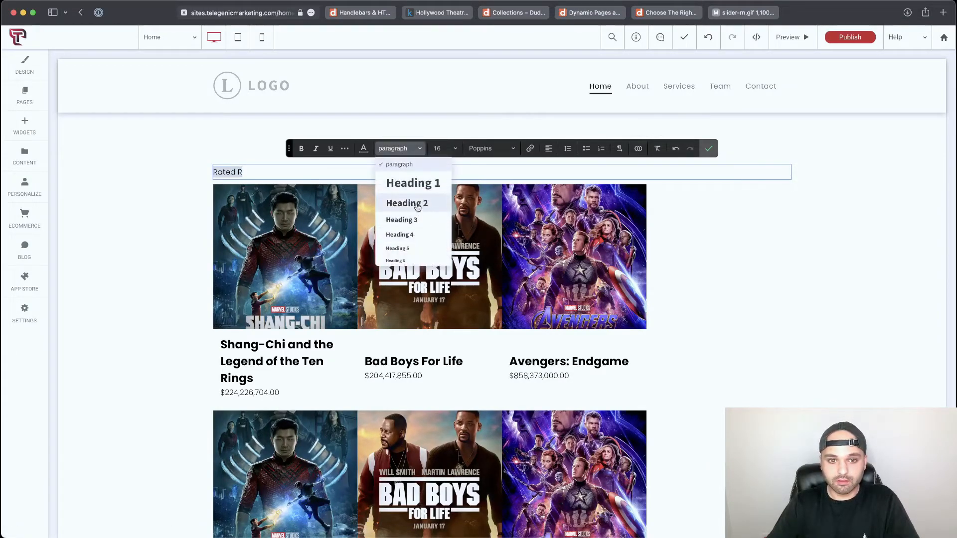
{"action": "left_click", "coordinate": [407, 204]}
{"action": "left_click", "coordinate": [708, 149]}
Step: Duplicate the "Rated R" heading and place the copy between the two galleries
{"action": "right_click", "coordinate": [321, 183]}
{"action": "mouse_move", "coordinate": [362, 325]}
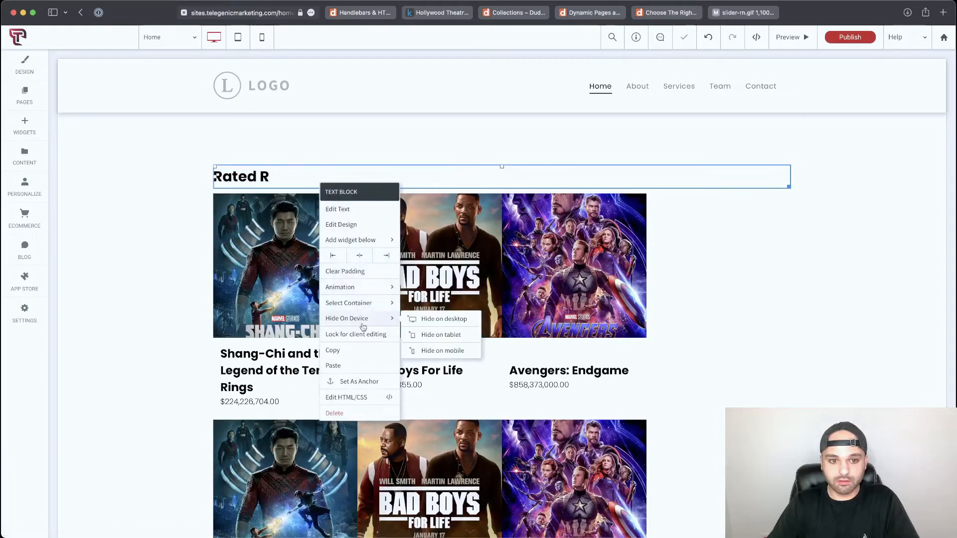
{"action": "left_click", "coordinate": [312, 181]}
{"action": "right_click", "coordinate": [312, 180]}
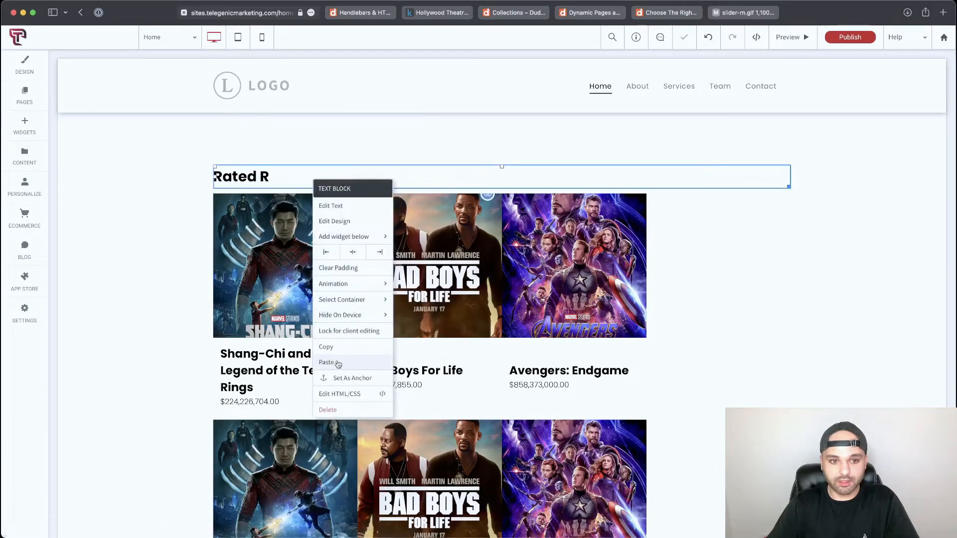
{"action": "left_click", "coordinate": [326, 362]}
{"action": "scroll", "coordinate": [319, 299], "scroll_direction": "down", "scroll_amount": 1}
{"action": "left_click_drag", "start_coordinate": [240, 181], "coordinate": [304, 432]}
{"action": "scroll", "coordinate": [307, 313], "scroll_direction": "down", "scroll_amount": 3}
Step: Change the text of the heading above the second gallery to "Rated PG-13"
{"action": "scroll", "coordinate": [279, 312], "scroll_direction": "down", "scroll_amount": 1}
{"action": "key", "text": "BackSpace"}
{"action": "type", "text": "PG-13"}
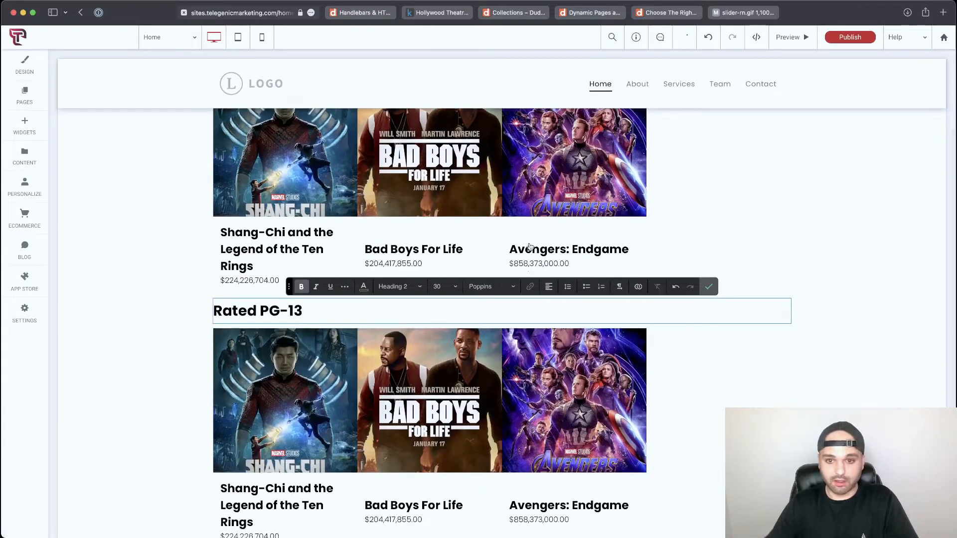
{"action": "left_click", "coordinate": [708, 287]}
{"action": "scroll", "coordinate": [367, 344], "scroll_direction": "up", "scroll_amount": 3}
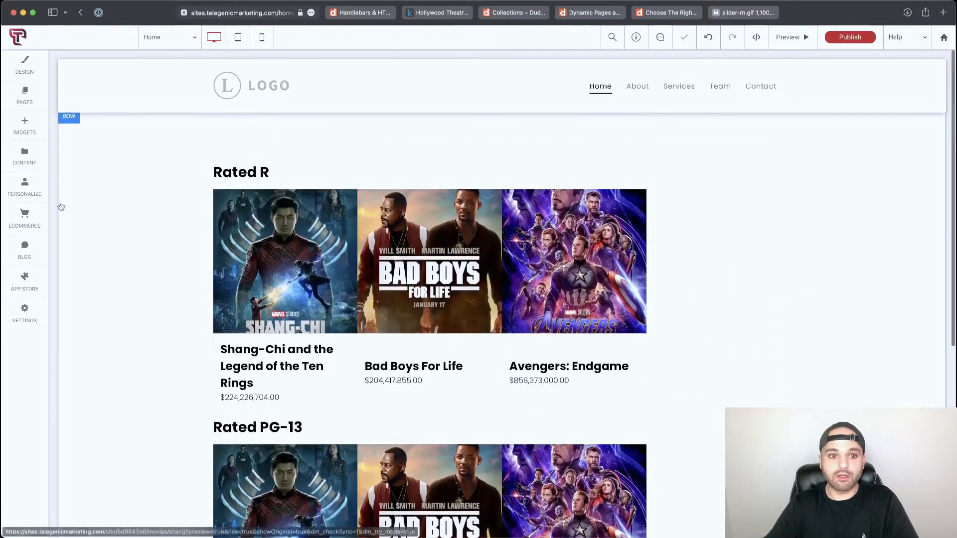
Step: In the data connection of the gallery under Rated R, set the number of items to display to 4
{"action": "right_click", "coordinate": [368, 344]}
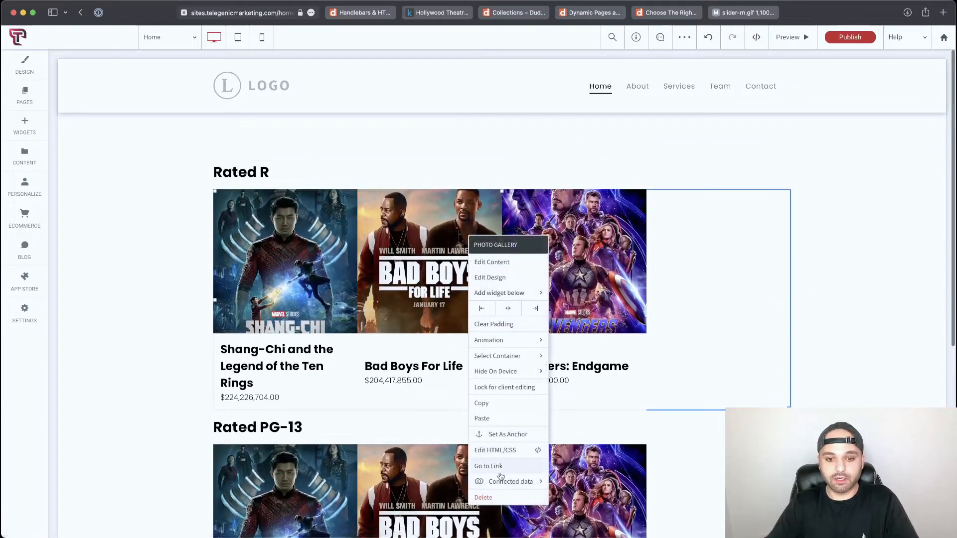
{"action": "mouse_move", "coordinate": [507, 485]}
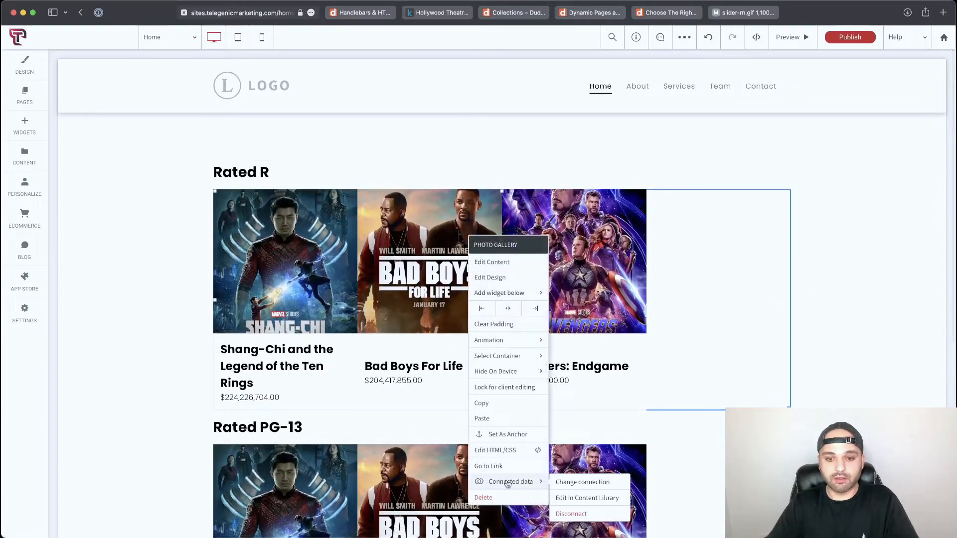
{"action": "left_click", "coordinate": [600, 484]}
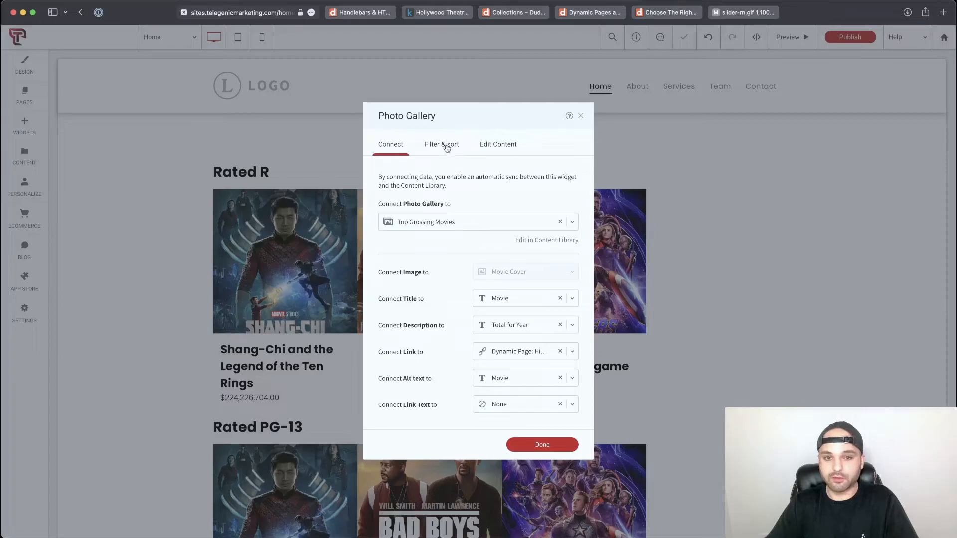
{"action": "left_click", "coordinate": [446, 147]}
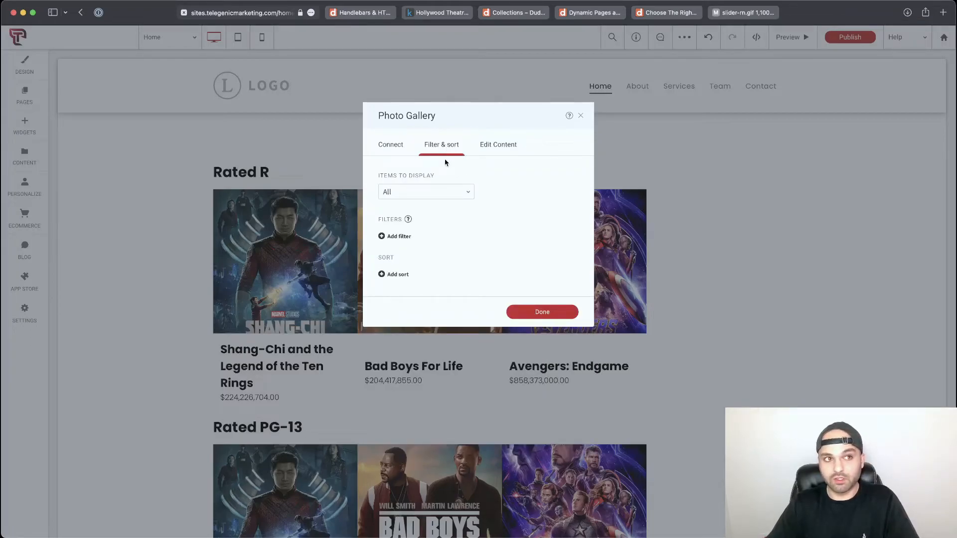
{"action": "left_click", "coordinate": [429, 194]}
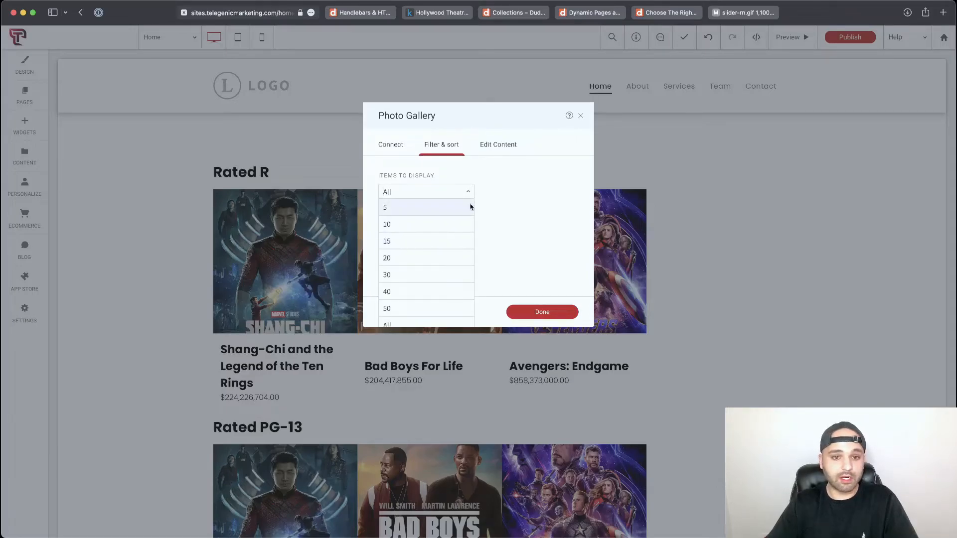
{"action": "left_click", "coordinate": [496, 189]}
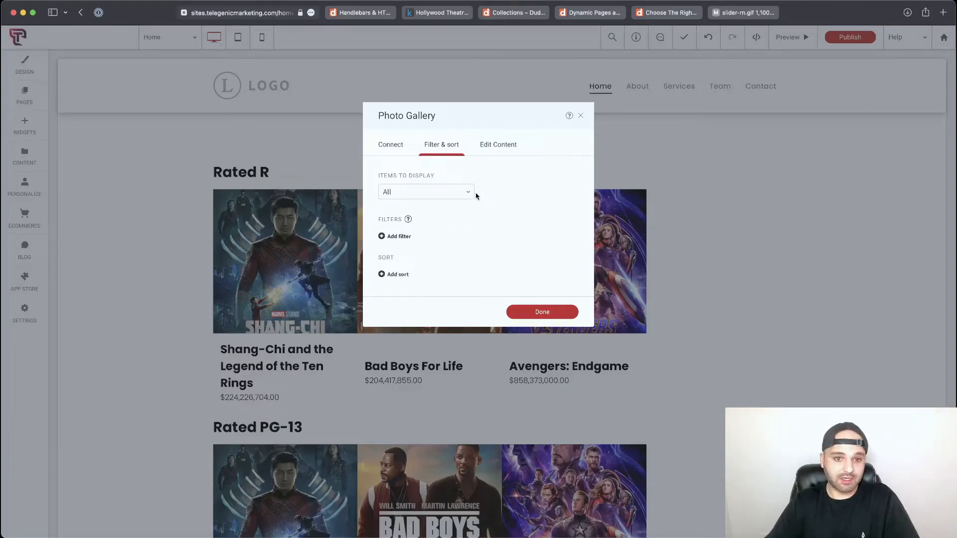
{"action": "left_click", "coordinate": [457, 192]}
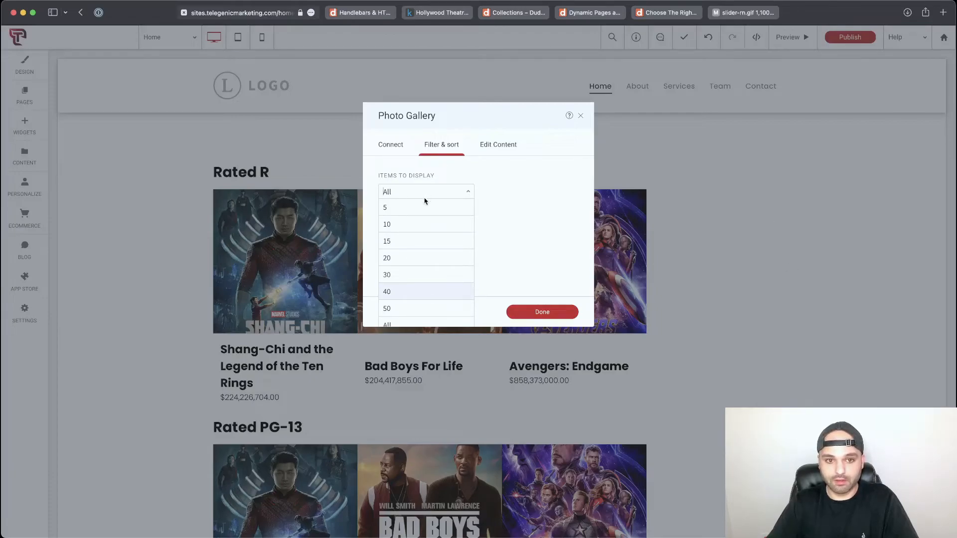
{"action": "key", "text": "Return"}
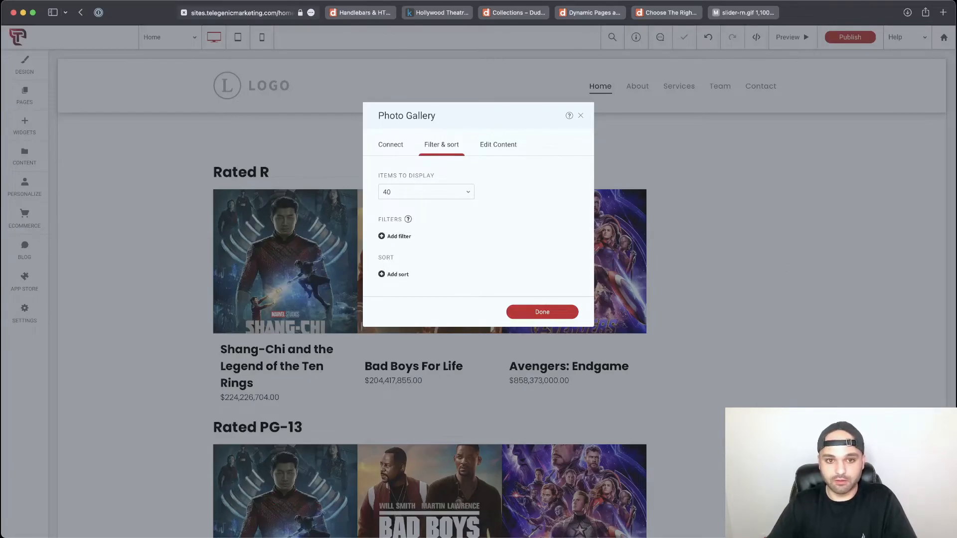
{"action": "left_click", "coordinate": [417, 200]}
{"action": "key", "text": "BackSpace"}
{"action": "key", "text": "Return"}
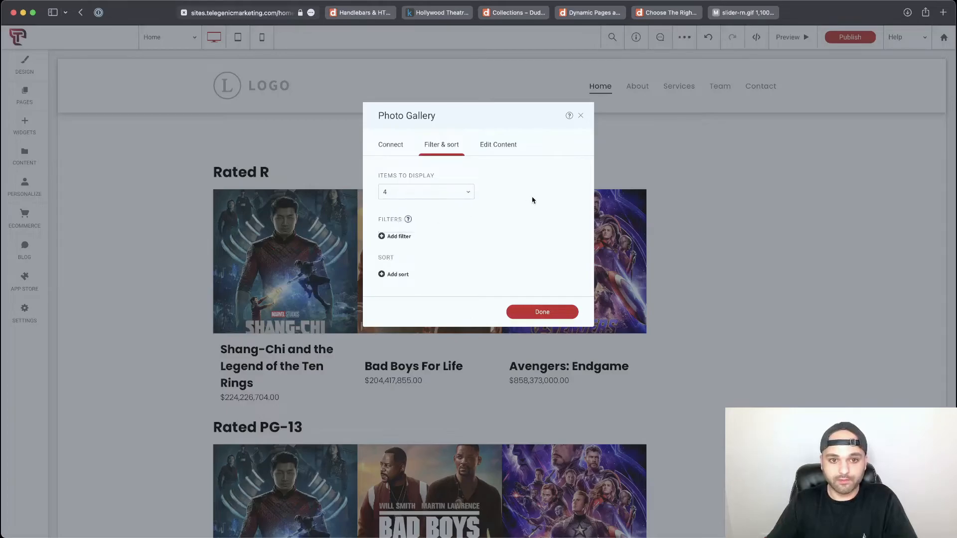
Step: Add a filter to the Rated R gallery that shows only items with Rating "R"
{"action": "left_click", "coordinate": [393, 236]}
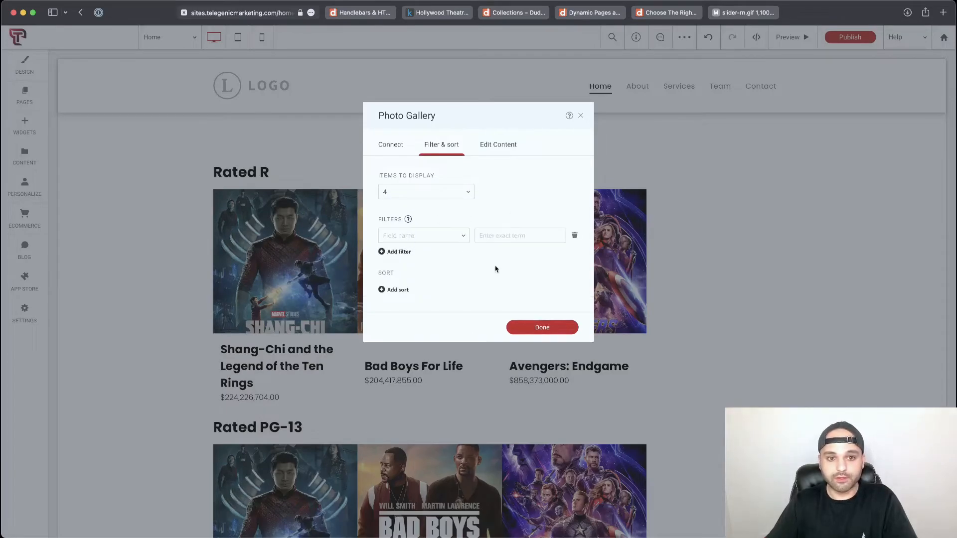
{"action": "left_click", "coordinate": [446, 238]}
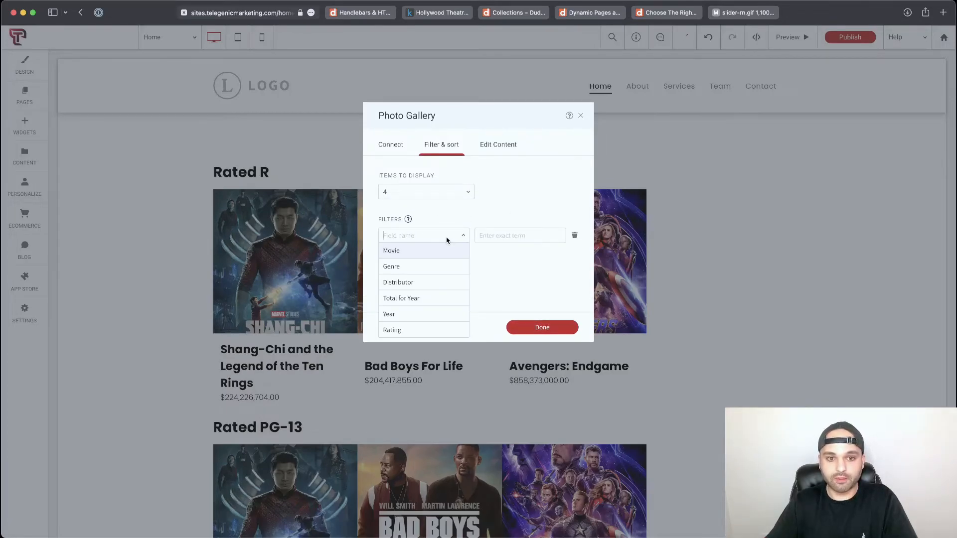
{"action": "left_click", "coordinate": [427, 330]}
{"action": "type", "text": "R"}
{"action": "key", "text": "Return"}
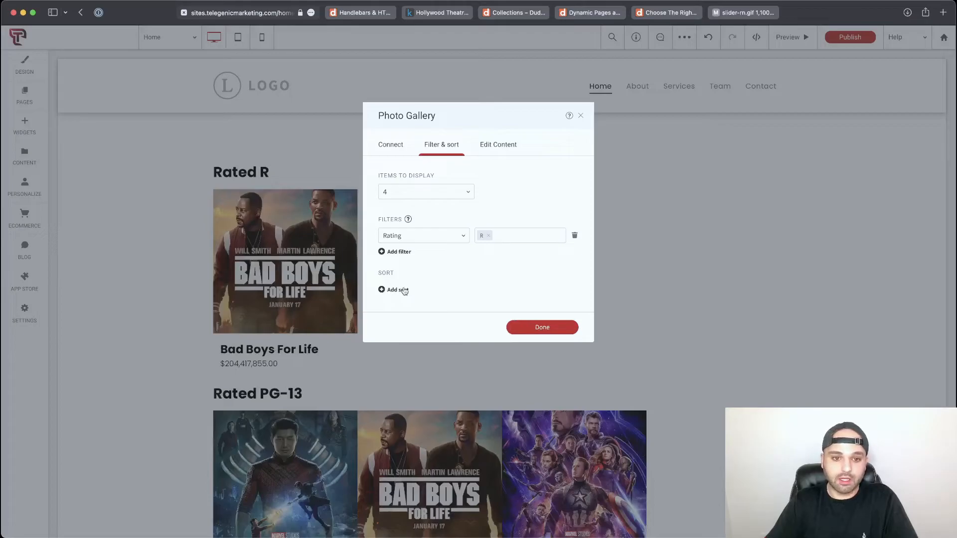
Step: Sort the Rated R gallery by Total for Year in Descending order and save its connection settings
{"action": "left_click", "coordinate": [397, 290]}
{"action": "left_click", "coordinate": [451, 291]}
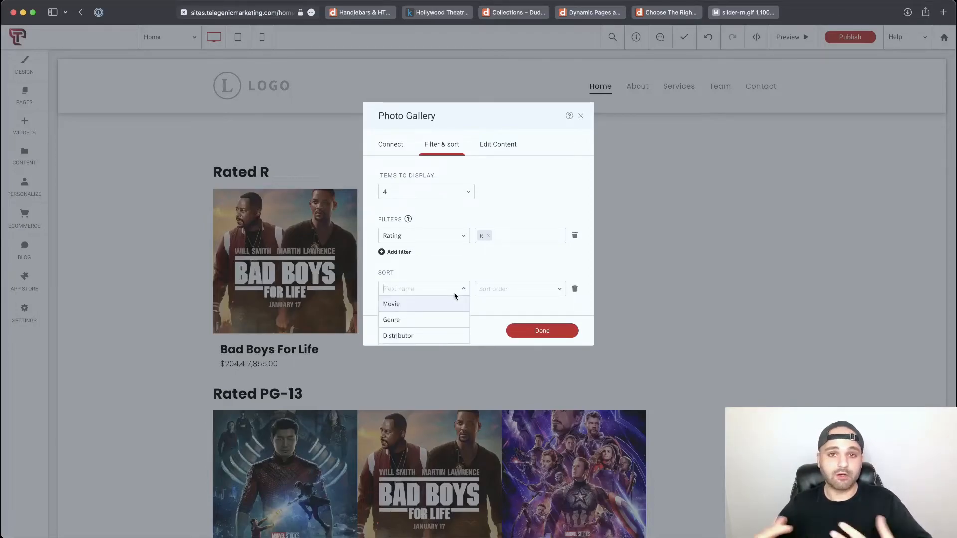
{"action": "scroll", "coordinate": [459, 287], "scroll_direction": "down", "scroll_amount": 2}
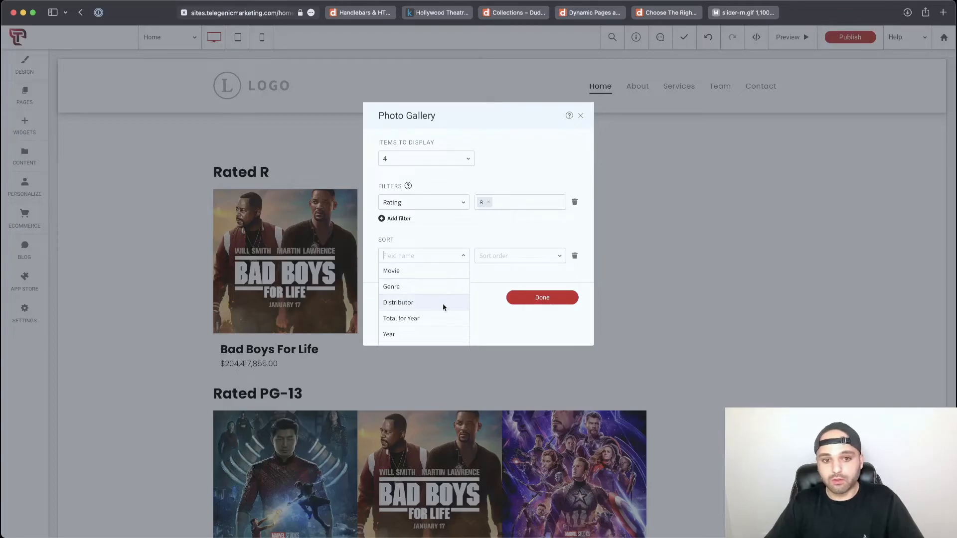
{"action": "left_click", "coordinate": [443, 317]}
{"action": "left_click", "coordinate": [517, 289]}
{"action": "left_click", "coordinate": [511, 318]}
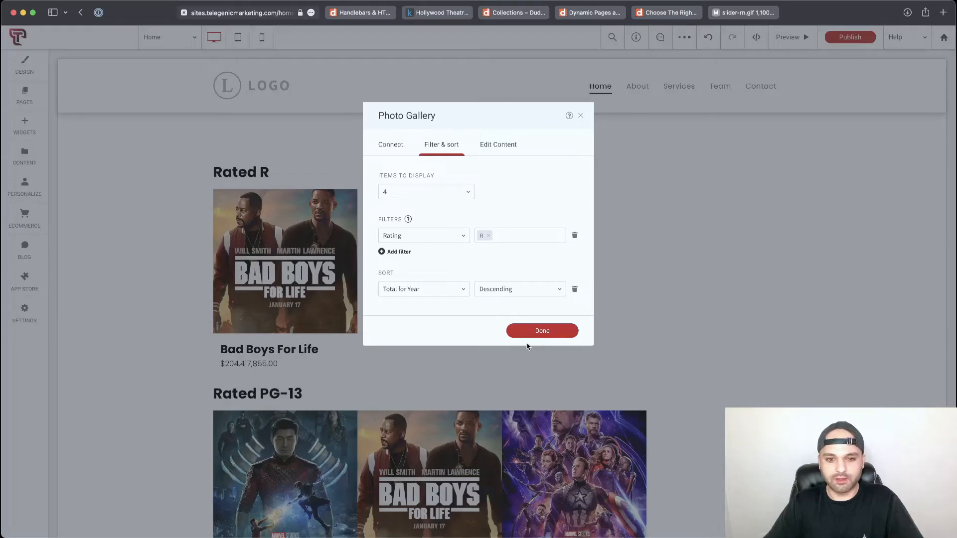
{"action": "left_click", "coordinate": [538, 331]}
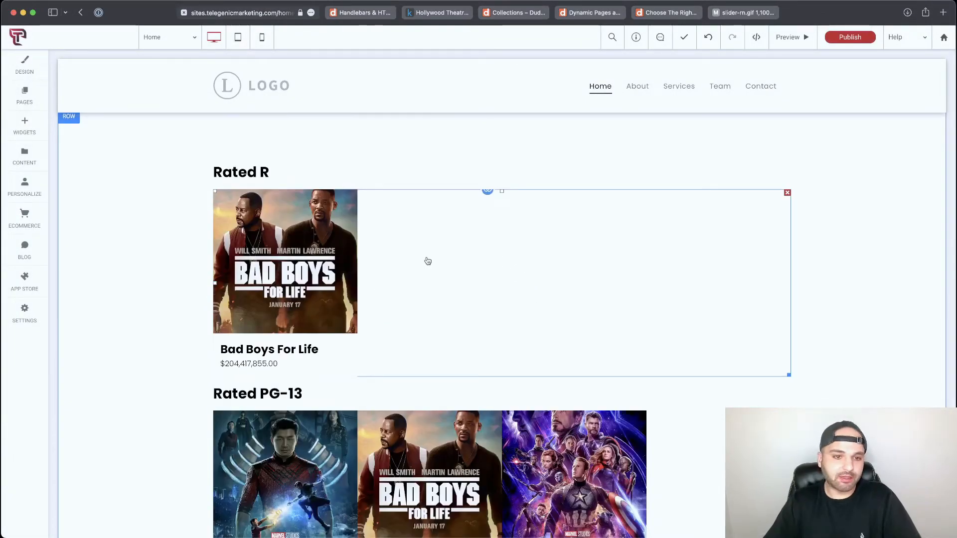
Step: In the data connection of the gallery under Rated PG-13, set the number of items to display to 4
{"action": "scroll", "coordinate": [427, 261], "scroll_direction": "down", "scroll_amount": 5}
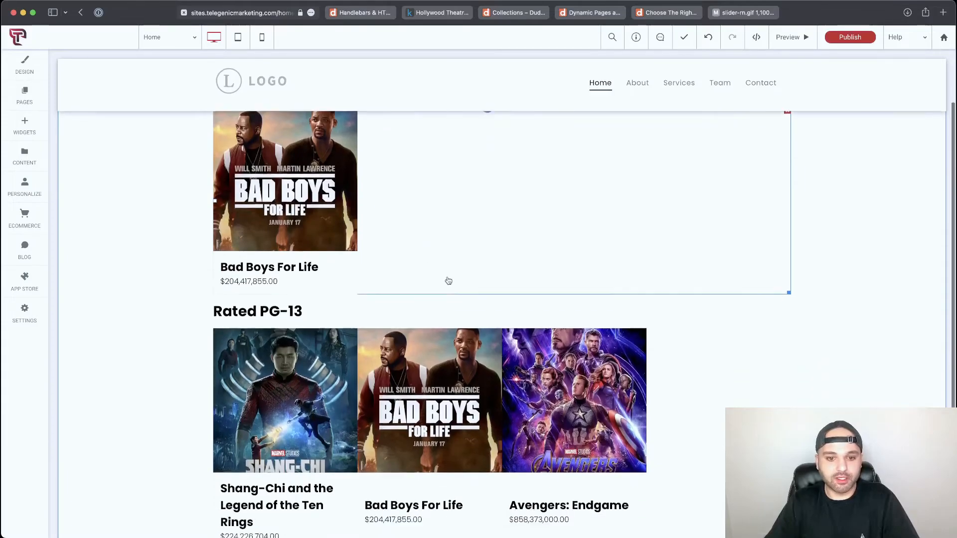
{"action": "right_click", "coordinate": [480, 347]}
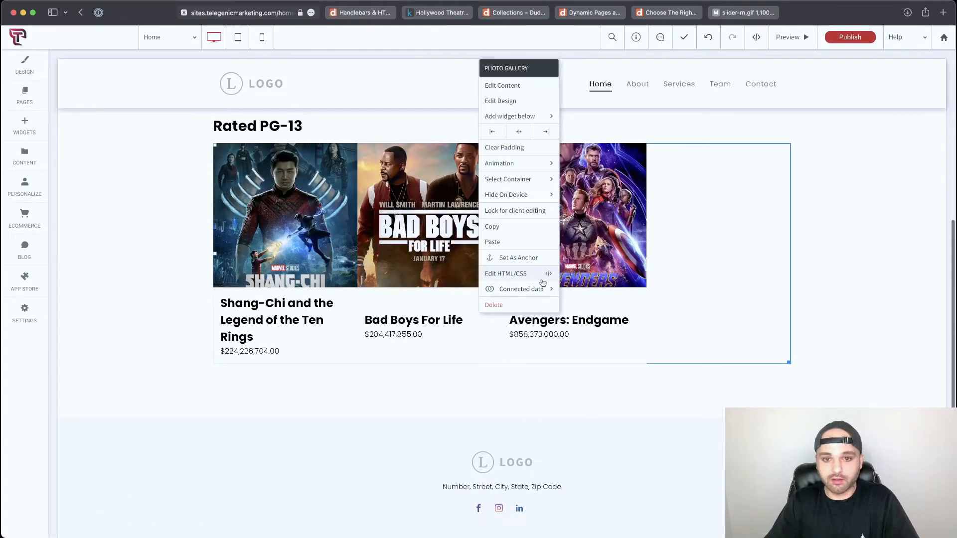
{"action": "left_click", "coordinate": [696, 208]}
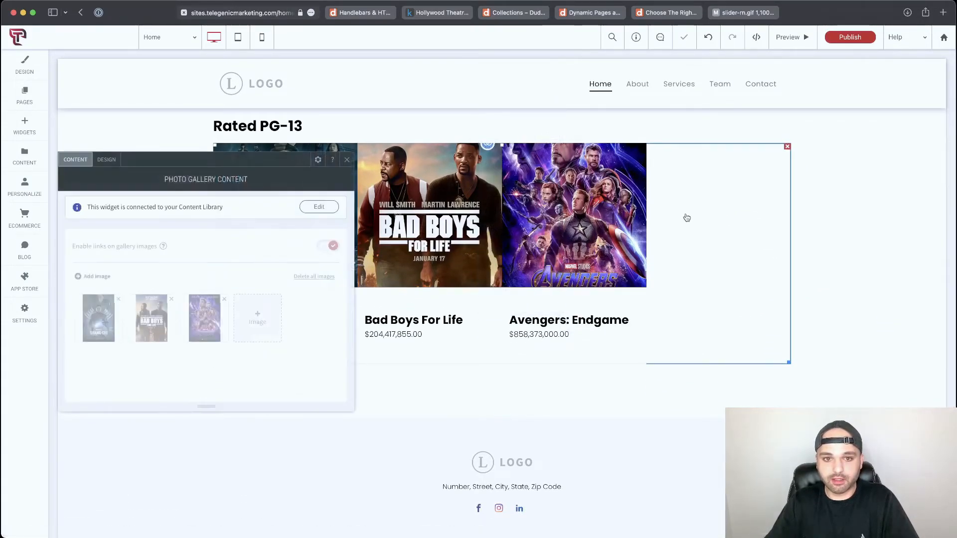
{"action": "left_click", "coordinate": [320, 207]}
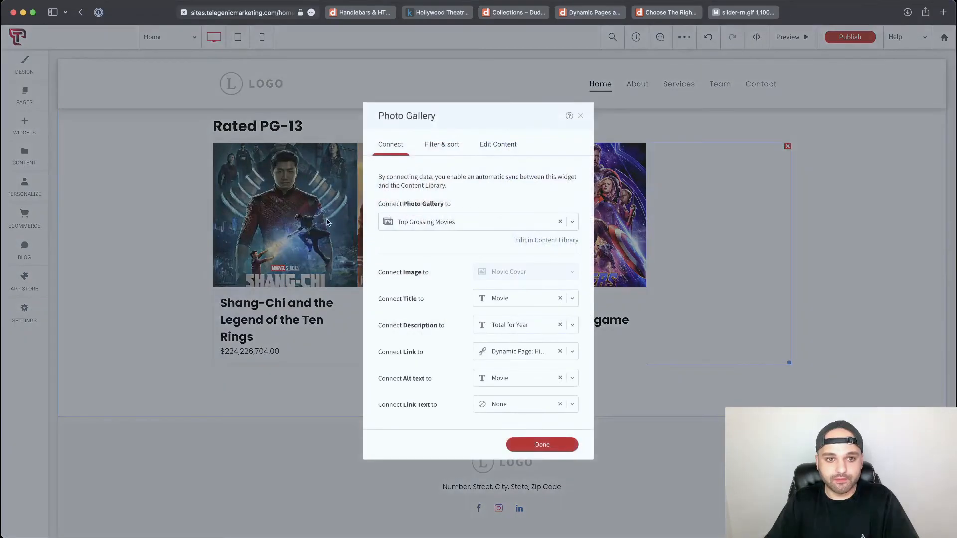
{"action": "left_click", "coordinate": [453, 151]}
{"action": "left_click", "coordinate": [428, 194]}
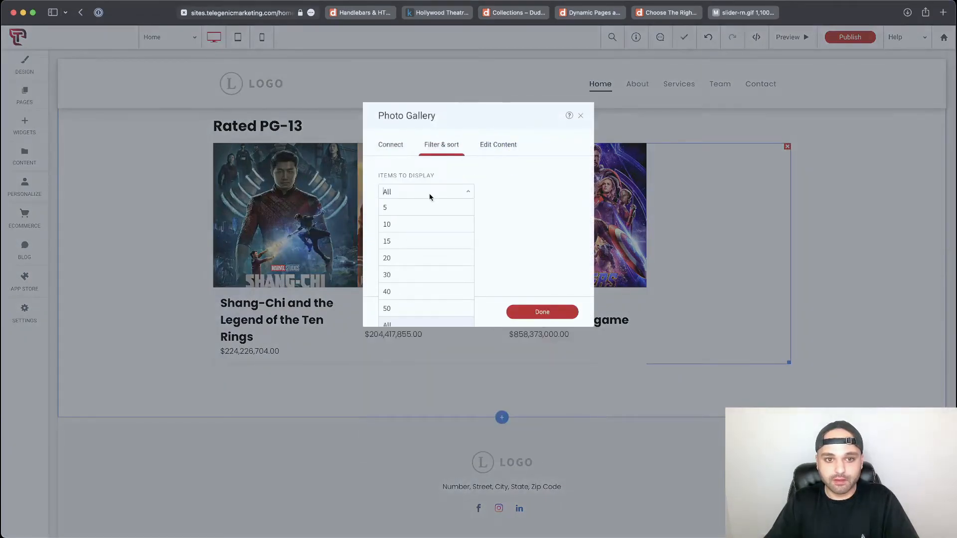
{"action": "type", "text": "4"}
{"action": "left_click", "coordinate": [397, 222]}
Step: Add a filter to the Rated PG-13 gallery that shows only items with Rating "PG-13"
{"action": "left_click", "coordinate": [401, 236]}
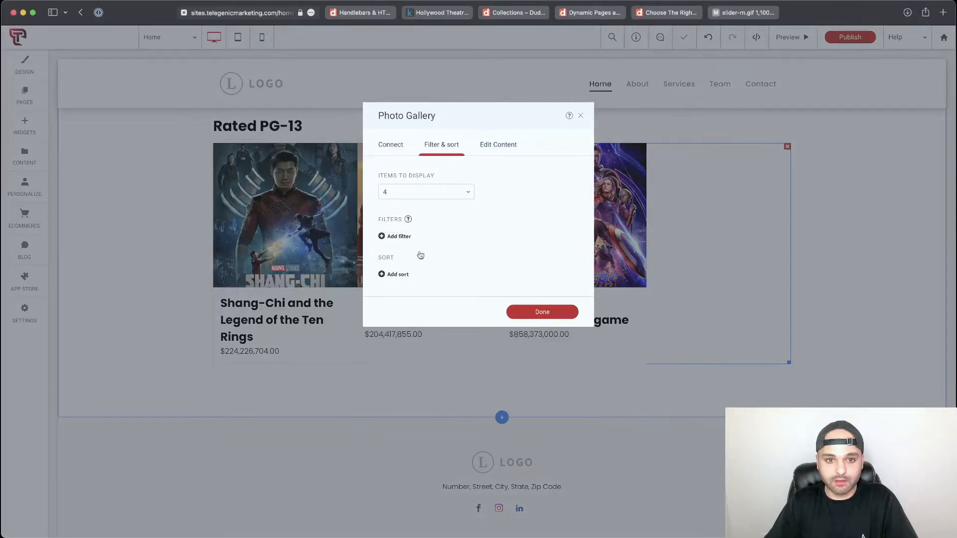
{"action": "left_click", "coordinate": [428, 239]}
{"action": "left_click", "coordinate": [428, 330]}
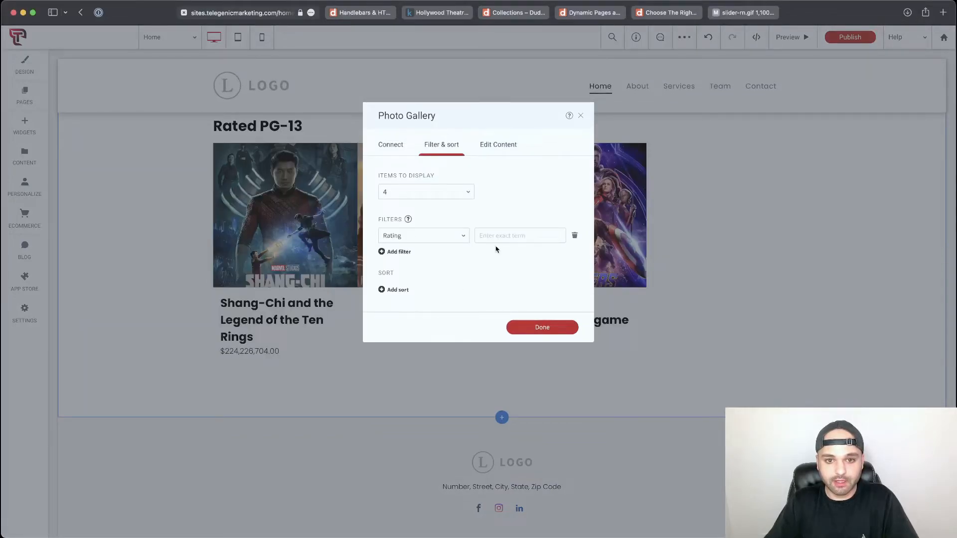
{"action": "type", "text": "PG-13"}
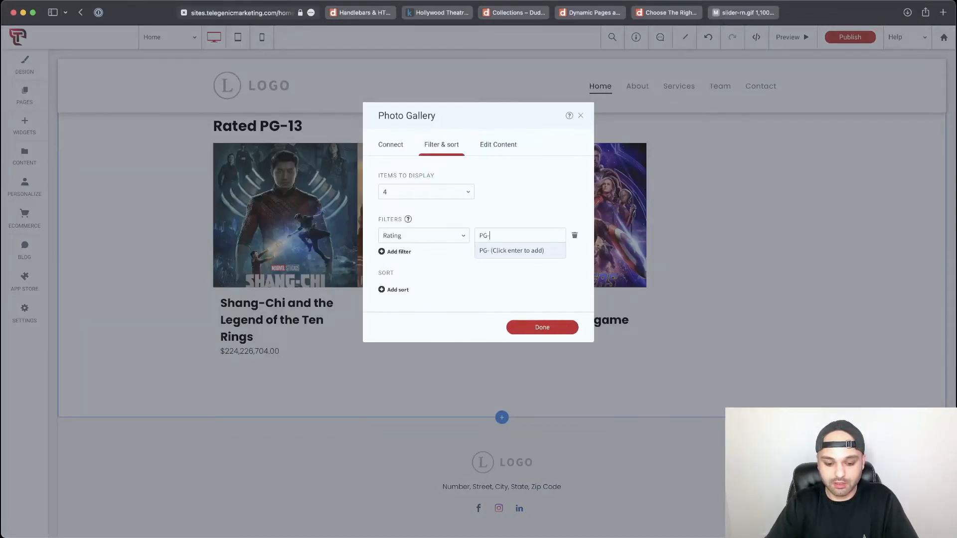
{"action": "left_click", "coordinate": [531, 255]}
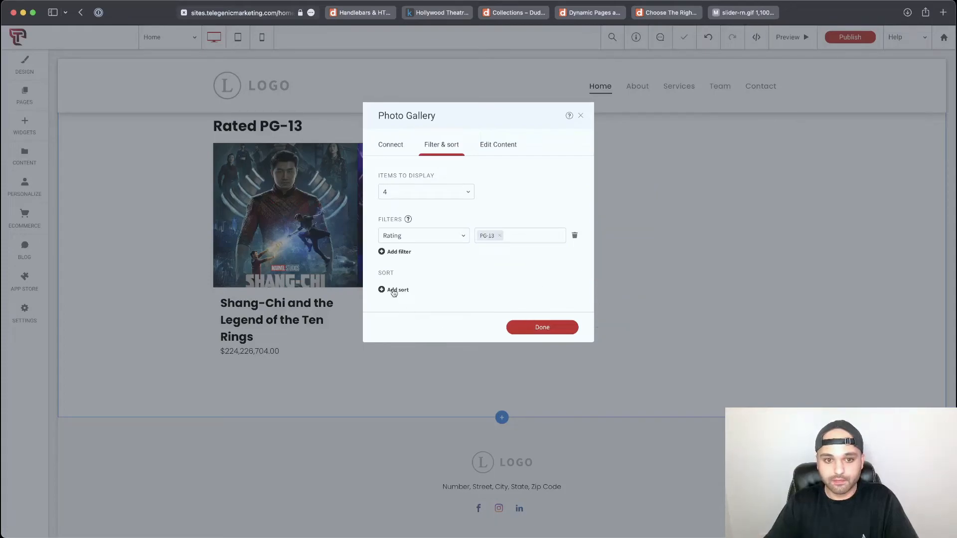
Step: Sort the Rated PG-13 gallery by Total for Year in Descending order and save its connection settings
{"action": "left_click", "coordinate": [394, 289]}
{"action": "left_click", "coordinate": [450, 292]}
{"action": "left_click", "coordinate": [441, 321]}
{"action": "left_click", "coordinate": [437, 294]}
{"action": "scroll", "coordinate": [459, 322], "scroll_direction": "down", "scroll_amount": 1}
{"action": "left_click", "coordinate": [424, 304]}
{"action": "left_click", "coordinate": [522, 289]}
{"action": "left_click", "coordinate": [519, 316]}
{"action": "left_click", "coordinate": [539, 330]}
Step: Preview the Home page and examine which movies appear in the Rated R and Rated PG-13 galleries
{"action": "scroll", "coordinate": [575, 335], "scroll_direction": "up", "scroll_amount": 5}
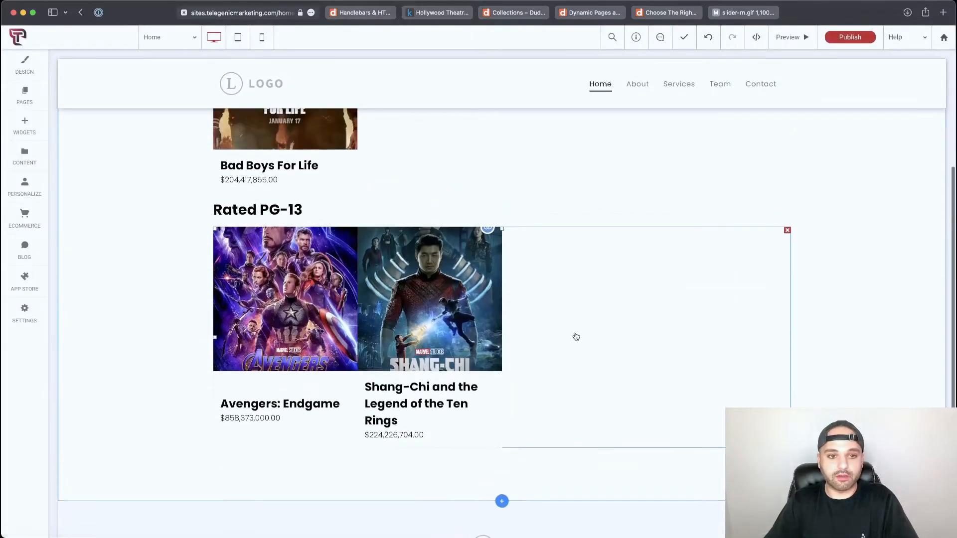
{"action": "left_click", "coordinate": [787, 37]}
{"action": "scroll", "coordinate": [582, 232], "scroll_direction": "up", "scroll_amount": 2}
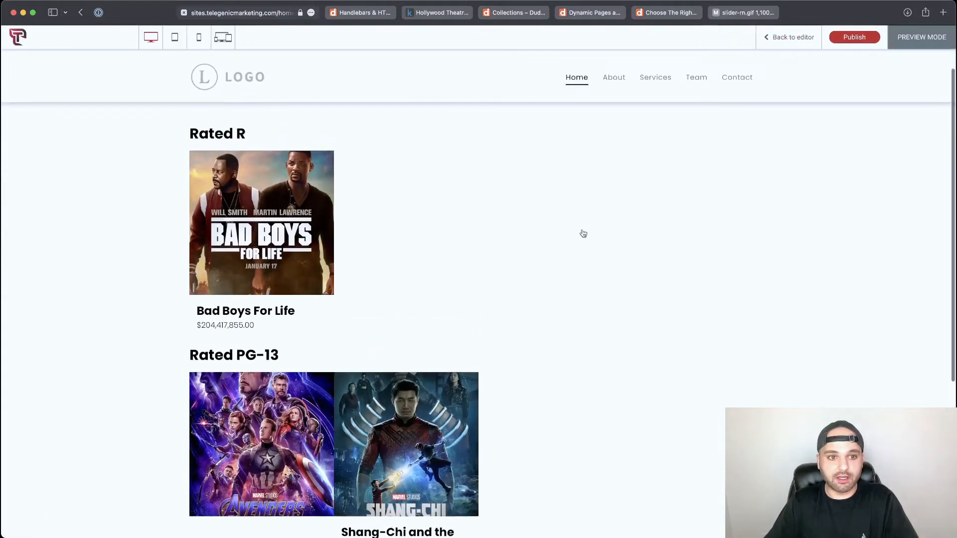
{"action": "scroll", "coordinate": [528, 321], "scroll_direction": "down", "scroll_amount": 2}
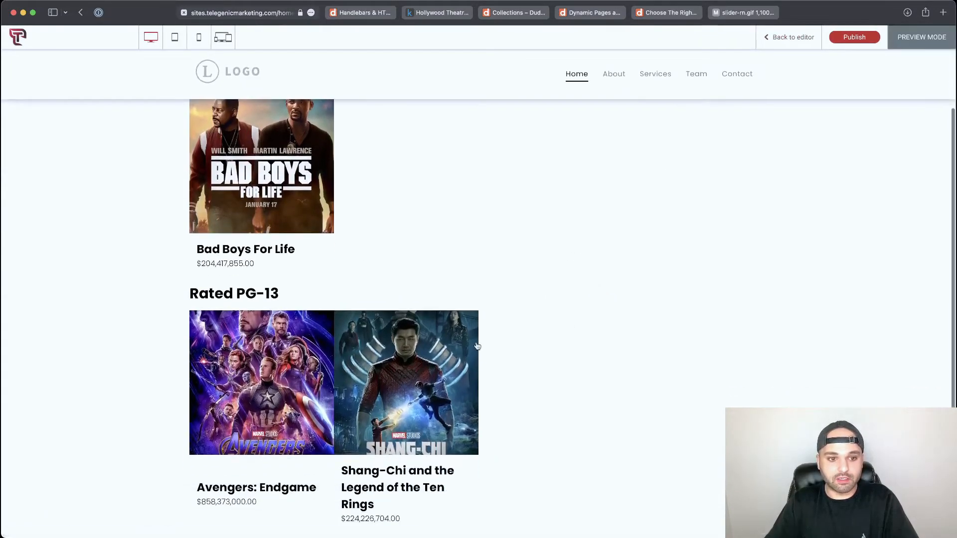
{"action": "scroll", "coordinate": [402, 325], "scroll_direction": "down", "scroll_amount": 3}
{"action": "scroll", "coordinate": [306, 265], "scroll_direction": "up", "scroll_amount": 5}
{"action": "scroll", "coordinate": [306, 265], "scroll_direction": "up", "scroll_amount": 1}
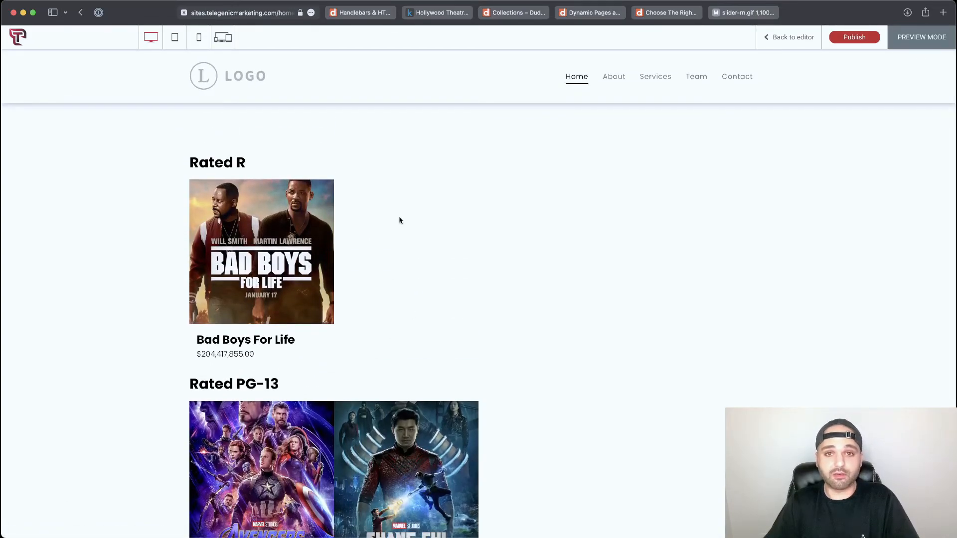
{"action": "scroll", "coordinate": [400, 221], "scroll_direction": "down", "scroll_amount": 4}
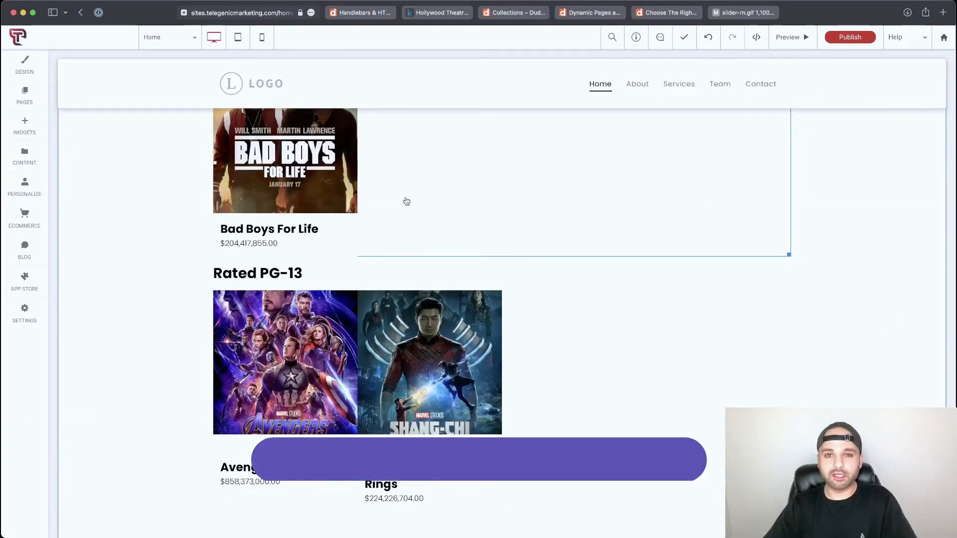
Step: Add a Link-type field named "Netflix Link" to the Top Grossing Movies collection
{"action": "left_click", "coordinate": [24, 156]}
{"action": "left_click", "coordinate": [167, 227]}
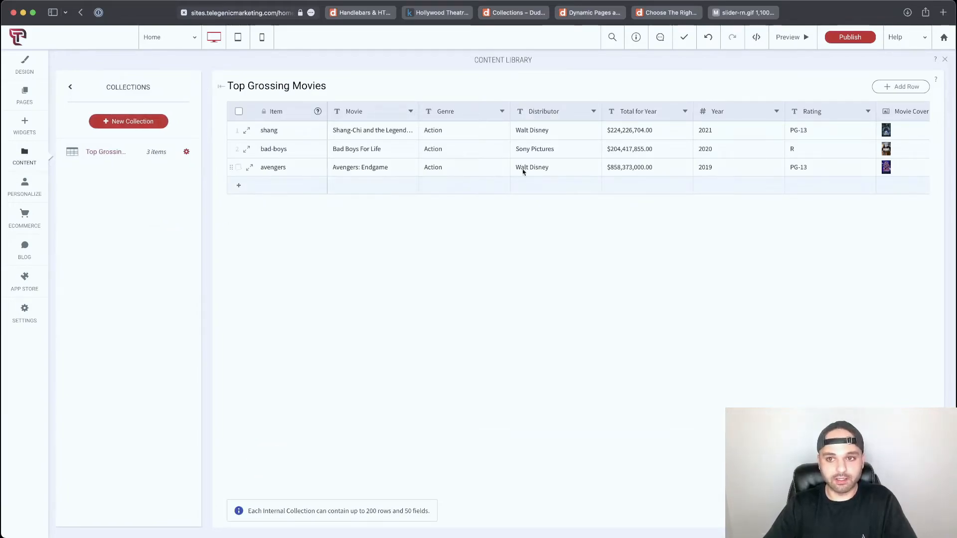
{"action": "scroll", "coordinate": [561, 160], "scroll_direction": "right", "scroll_amount": 5}
{"action": "left_click", "coordinate": [911, 111]}
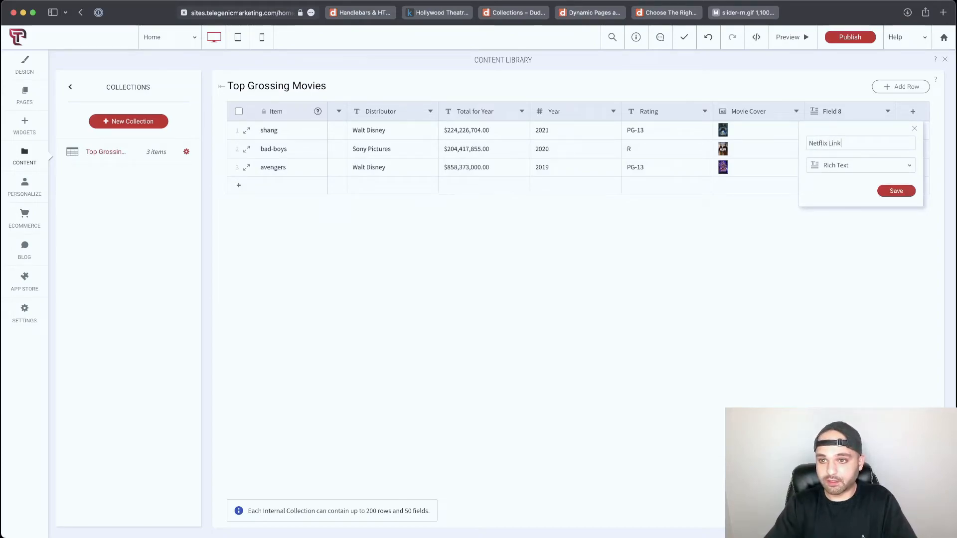
{"action": "left_click", "coordinate": [850, 166]}
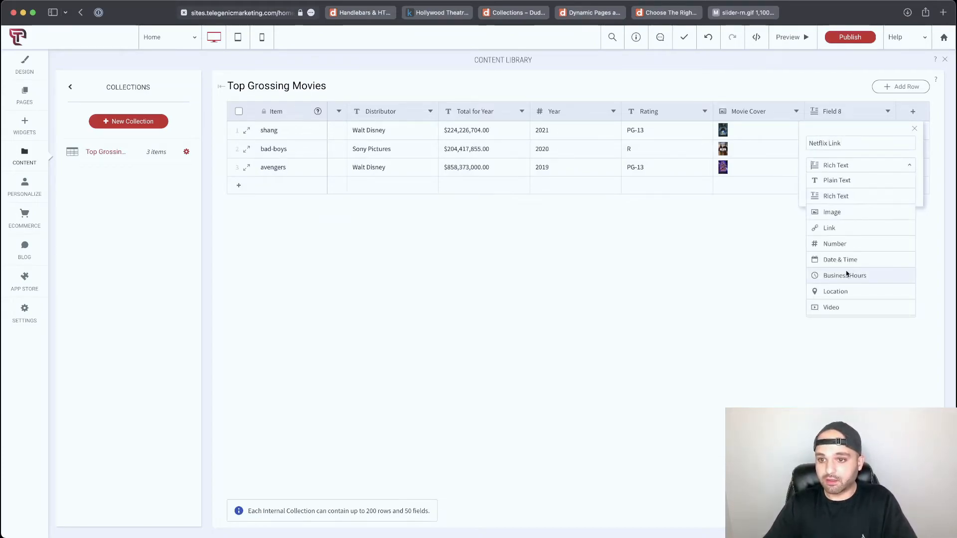
{"action": "left_click", "coordinate": [846, 227]}
{"action": "left_click", "coordinate": [895, 191]}
Step: Fill in Netflix Link with the copied slider-rn.gif URL for shang and bad-boys and google.com for avengers, and close the content library
{"action": "left_click", "coordinate": [852, 130]}
{"action": "key", "text": "super+v"}
{"action": "left_click", "coordinate": [841, 155]}
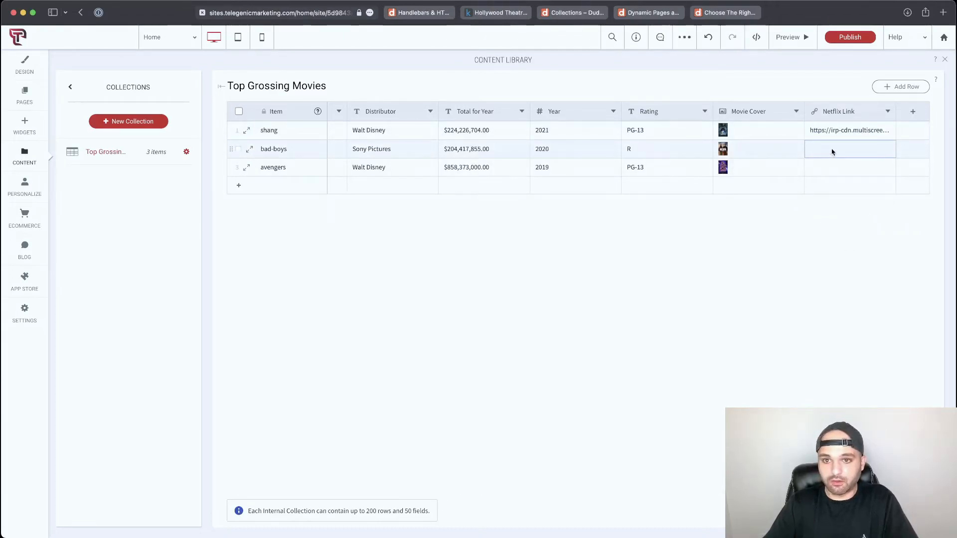
{"action": "left_click", "coordinate": [832, 152]}
{"action": "key", "text": "super+v"}
{"action": "left_click", "coordinate": [840, 165]}
{"action": "key", "text": "super+v"}
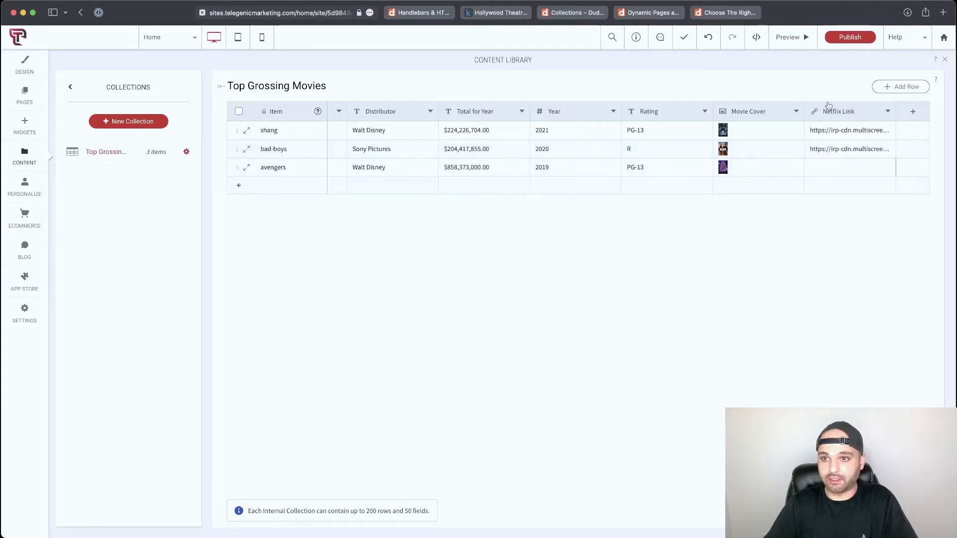
{"action": "left_click", "coordinate": [946, 60]}
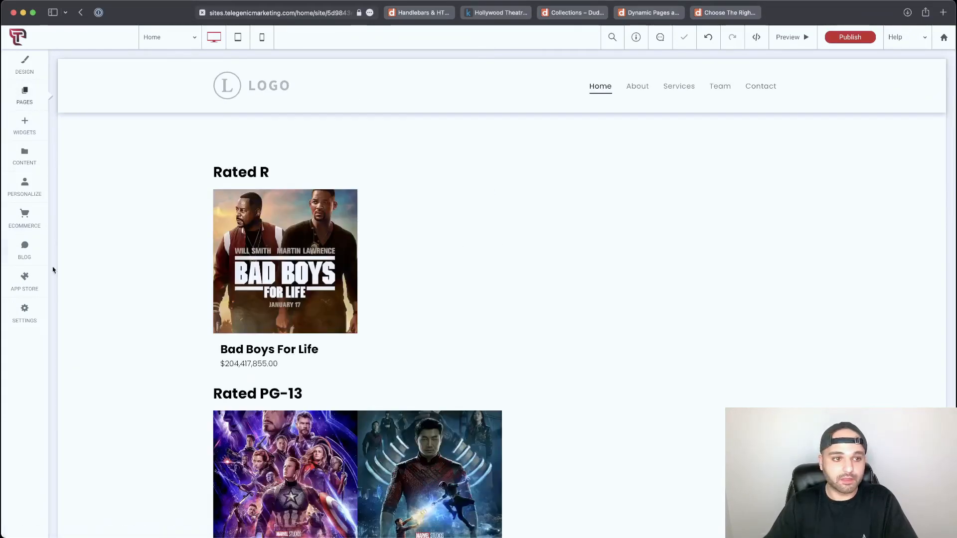
Step: On the dynamic Highest Grossing Movie page, add a Button widget to the flexbox that holds the movie title
{"action": "left_click", "coordinate": [110, 253]}
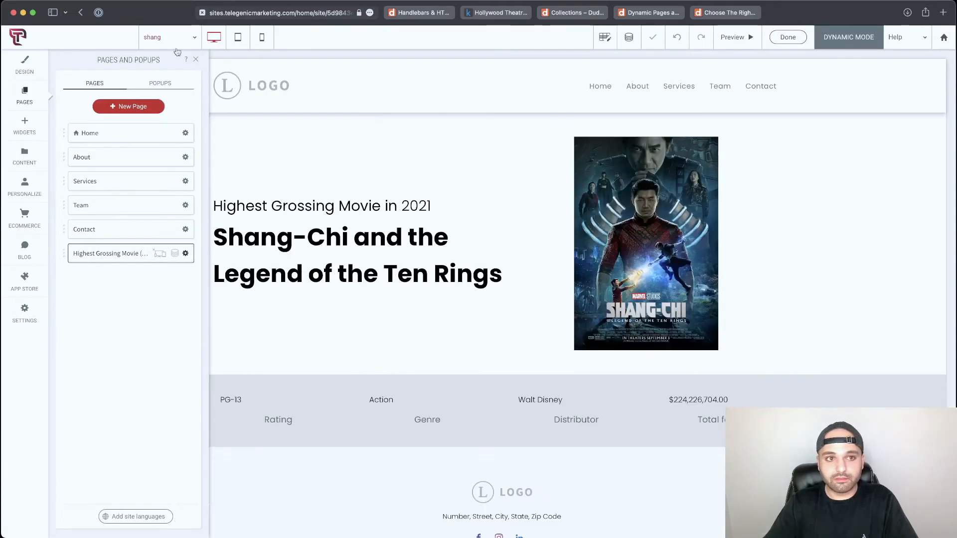
{"action": "left_click", "coordinate": [194, 60]}
{"action": "left_click", "coordinate": [337, 268]}
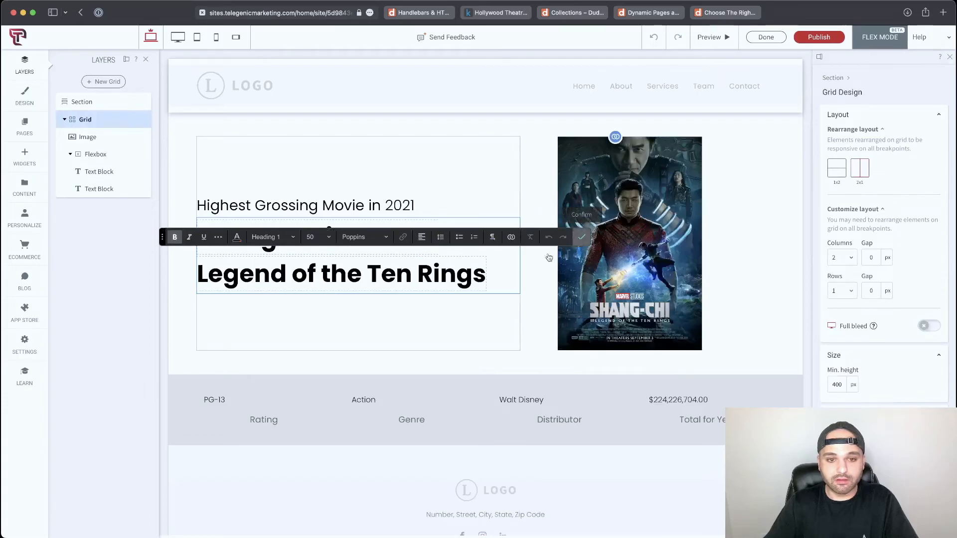
{"action": "left_click", "coordinate": [581, 237]}
{"action": "right_click", "coordinate": [323, 280]}
{"action": "left_click", "coordinate": [253, 322]}
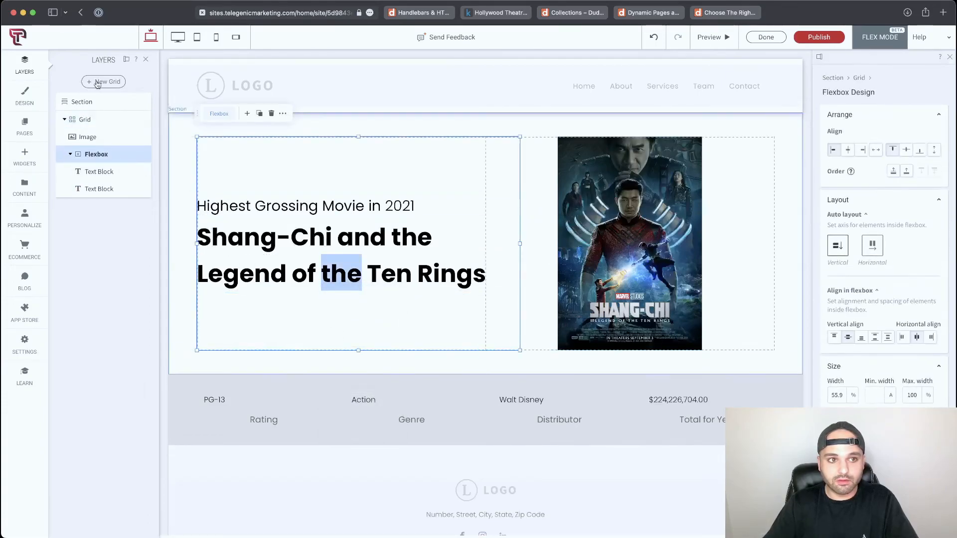
{"action": "left_click", "coordinate": [247, 113]}
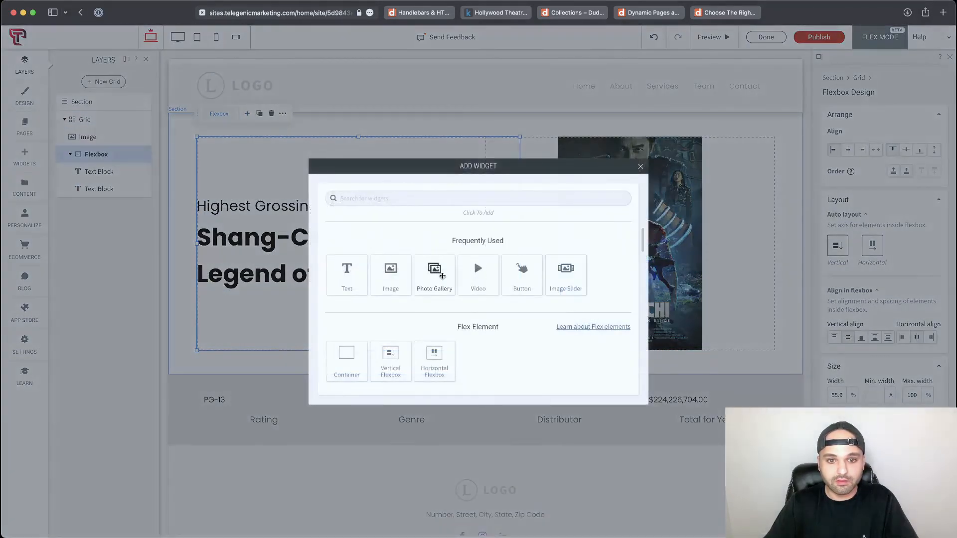
{"action": "left_click", "coordinate": [522, 272]}
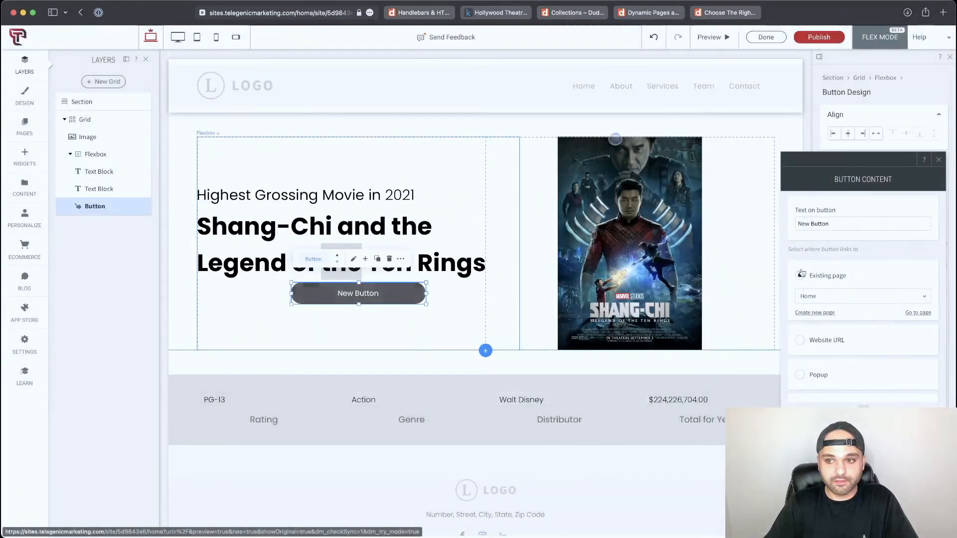
Step: Set the new button's text to "Watch on Netflix" and close its content settings
{"action": "type", "text": "Watch on Netflix"}
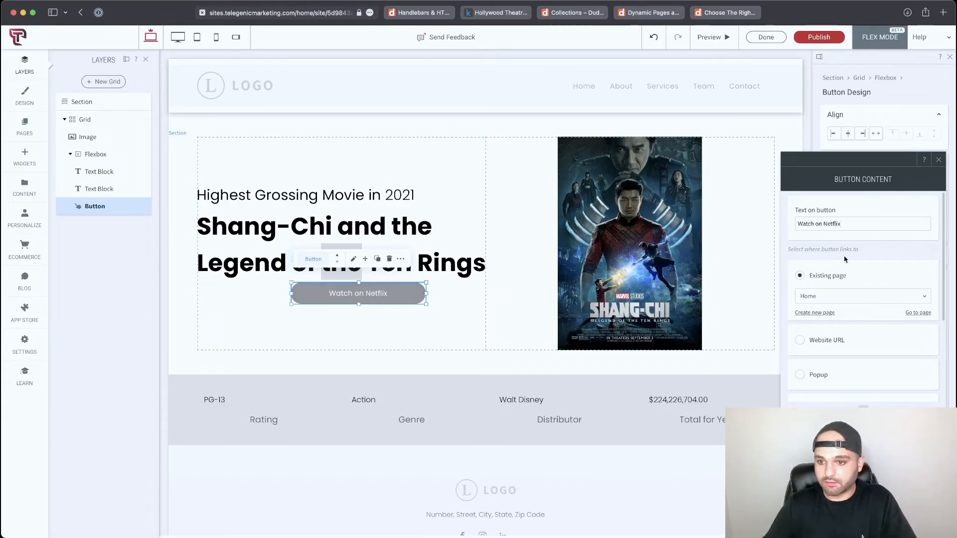
{"action": "scroll", "coordinate": [900, 295], "scroll_direction": "down", "scroll_amount": 5}
{"action": "scroll", "coordinate": [899, 295], "scroll_direction": "up", "scroll_amount": 5}
{"action": "left_click", "coordinate": [937, 161]}
Step: Connect the Watch on Netflix button's link to the Netflix Link field, align the button left in its flexbox, and finish flex editing
{"action": "right_click", "coordinate": [386, 296]}
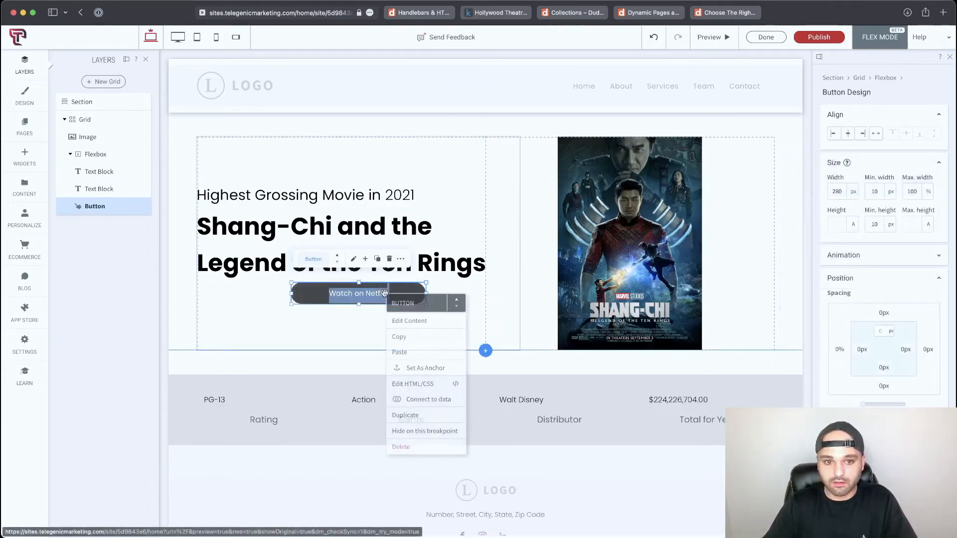
{"action": "left_click", "coordinate": [428, 399]}
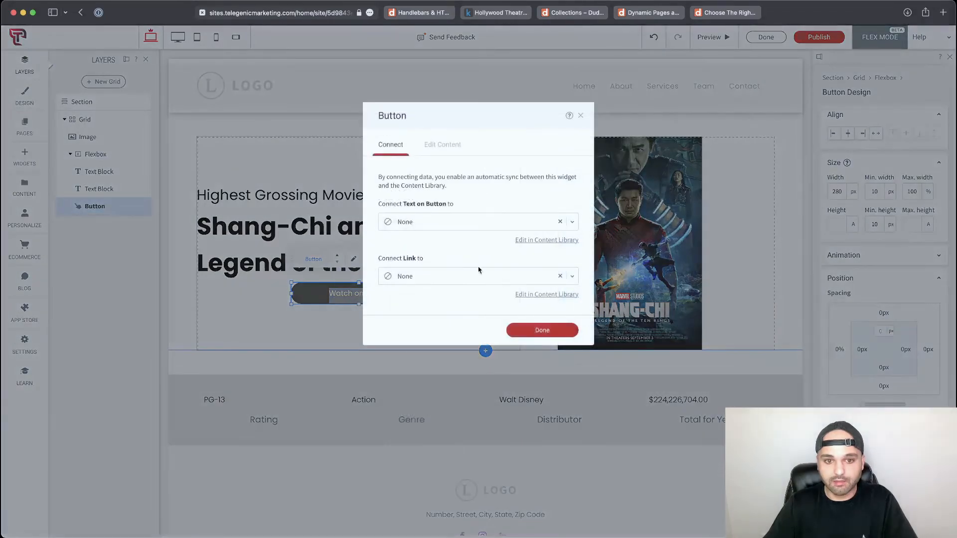
{"action": "left_click", "coordinate": [466, 276]}
{"action": "left_click", "coordinate": [458, 290]}
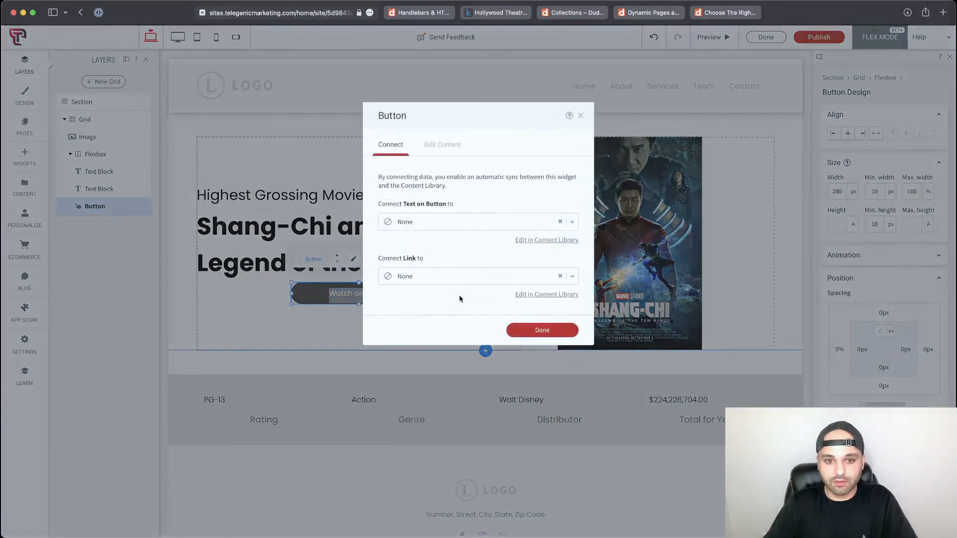
{"action": "left_click", "coordinate": [542, 330]}
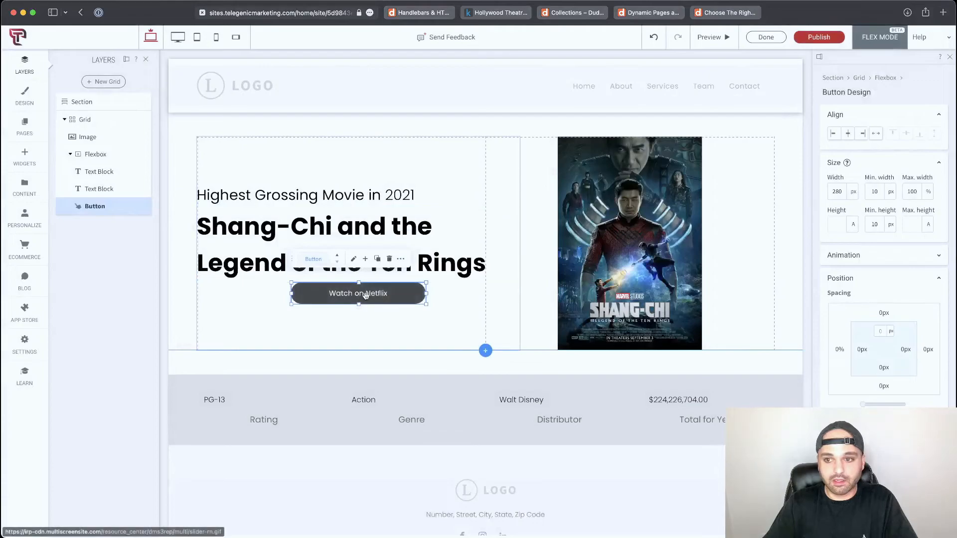
{"action": "left_click", "coordinate": [833, 133]}
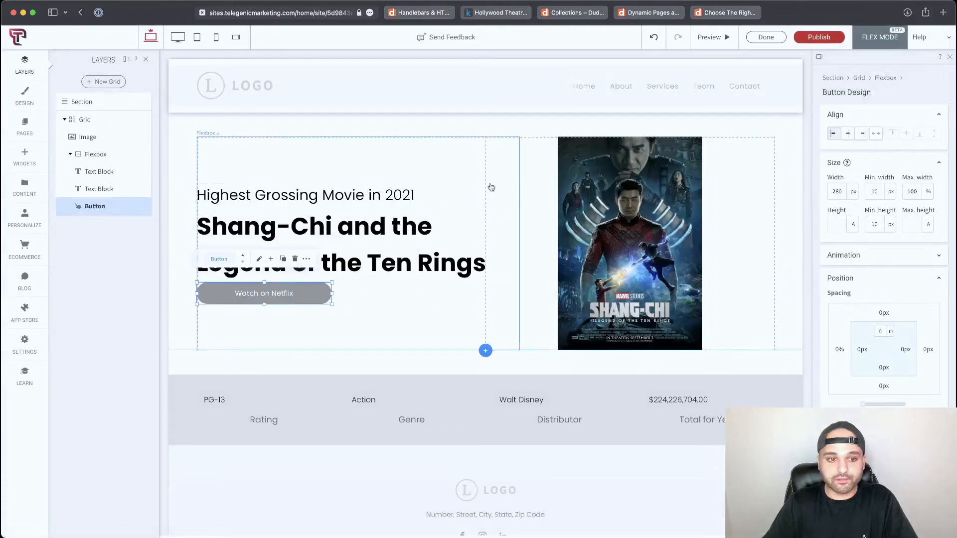
{"action": "left_click", "coordinate": [766, 38]}
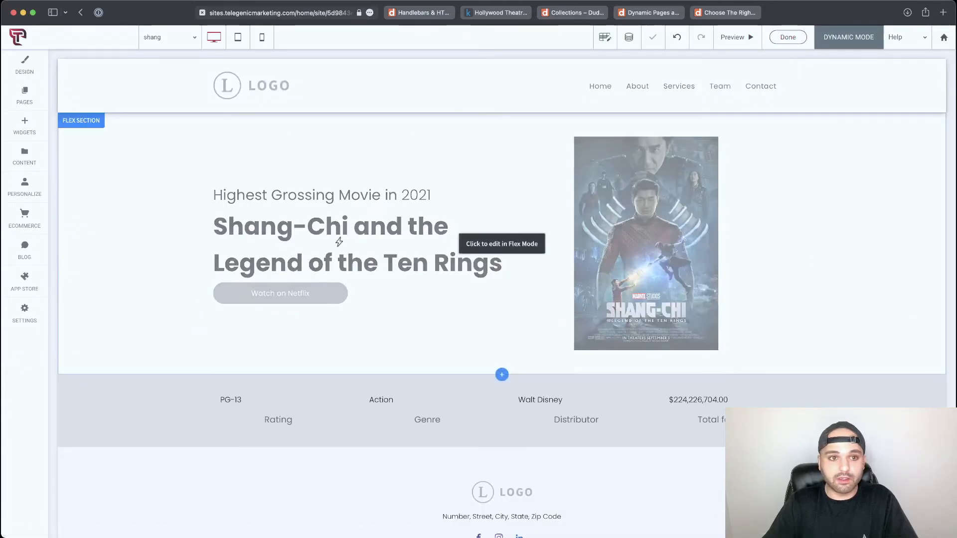
Step: Preview the shang page and the avengers page to check the link behind each Watch on Netflix button
{"action": "left_click", "coordinate": [736, 37]}
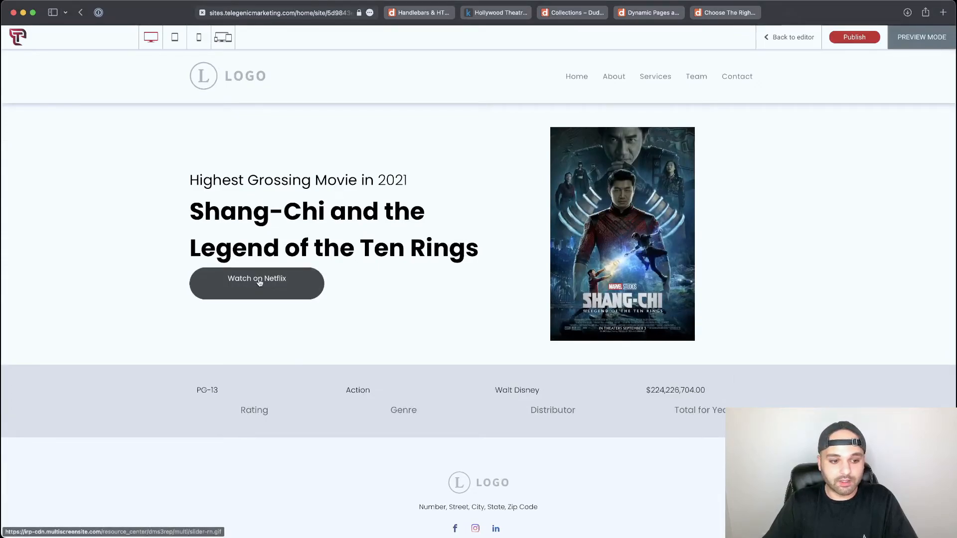
{"action": "left_click", "coordinate": [757, 41]}
{"action": "left_click", "coordinate": [157, 37]}
{"action": "left_click", "coordinate": [158, 88]}
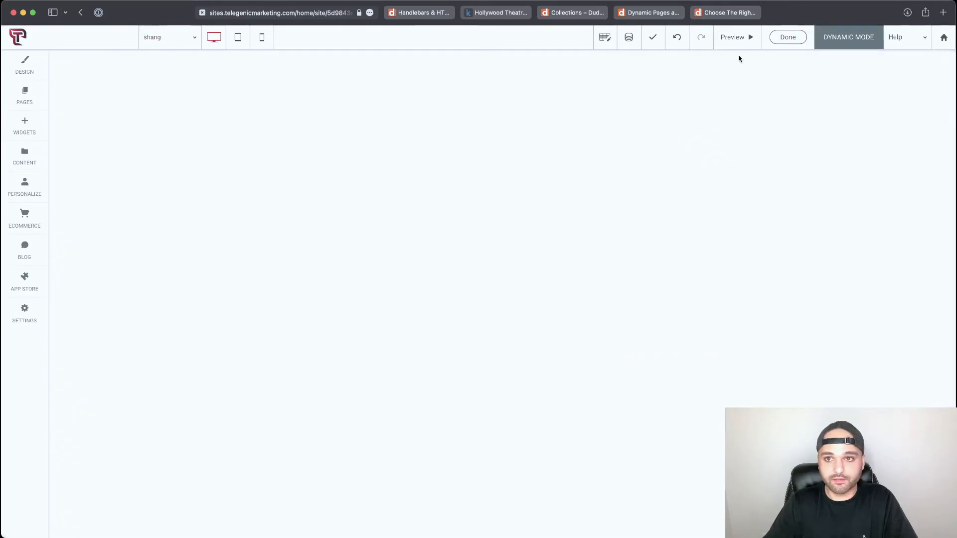
{"action": "left_click", "coordinate": [735, 38]}
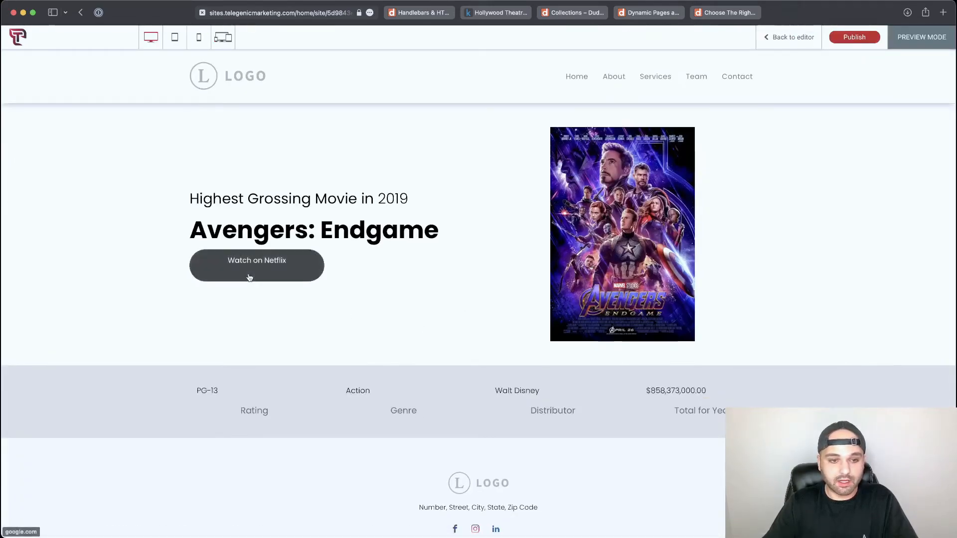
Step: Test the Watch on Netflix button in the Avengers preview, dismiss the external link notice, and return to the editor
{"action": "left_click", "coordinate": [269, 261]}
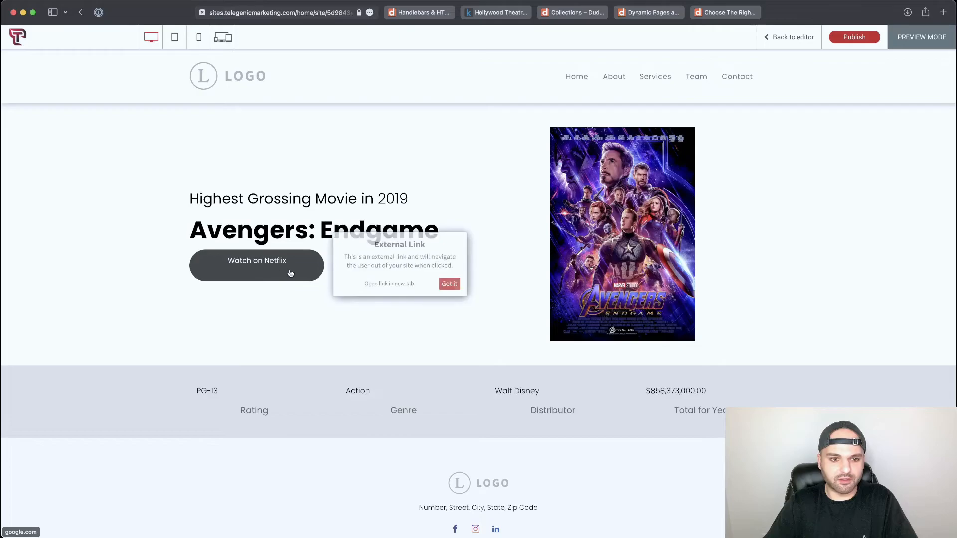
{"action": "left_click", "coordinate": [445, 285]}
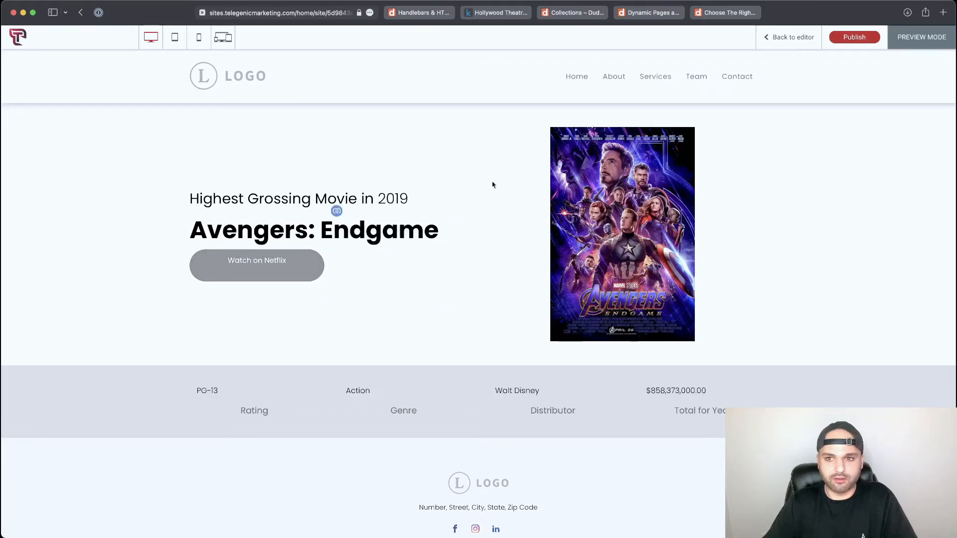
{"action": "left_click", "coordinate": [791, 38]}
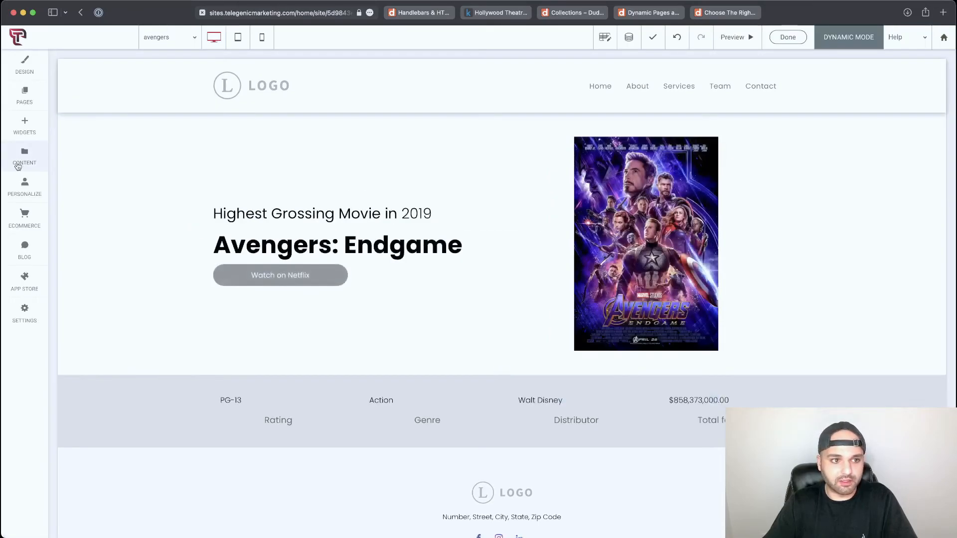
Step: Add a text field named "Test" to the Top Grossing Movies collection in the content library
{"action": "left_click", "coordinate": [24, 155]}
{"action": "left_click", "coordinate": [121, 228]}
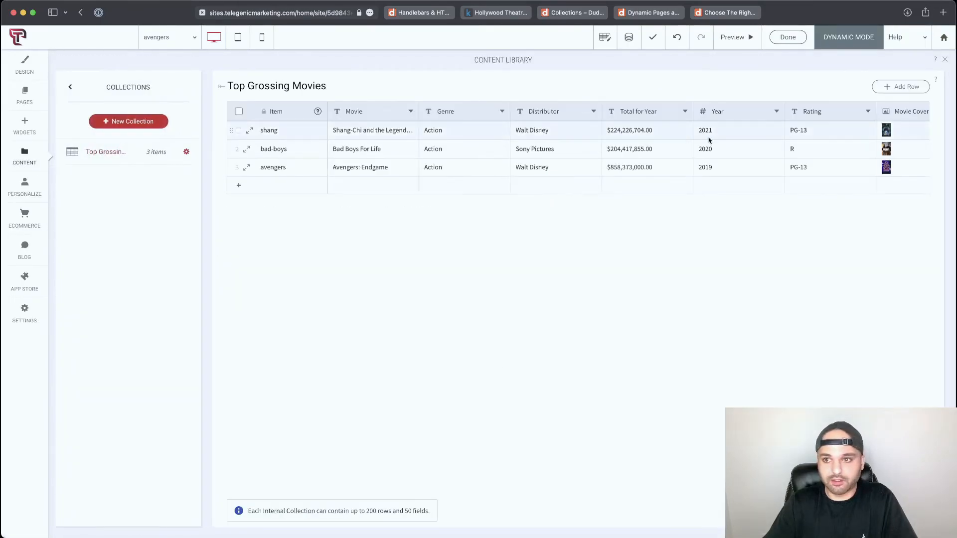
{"action": "scroll", "coordinate": [863, 161], "scroll_direction": "right", "scroll_amount": 3}
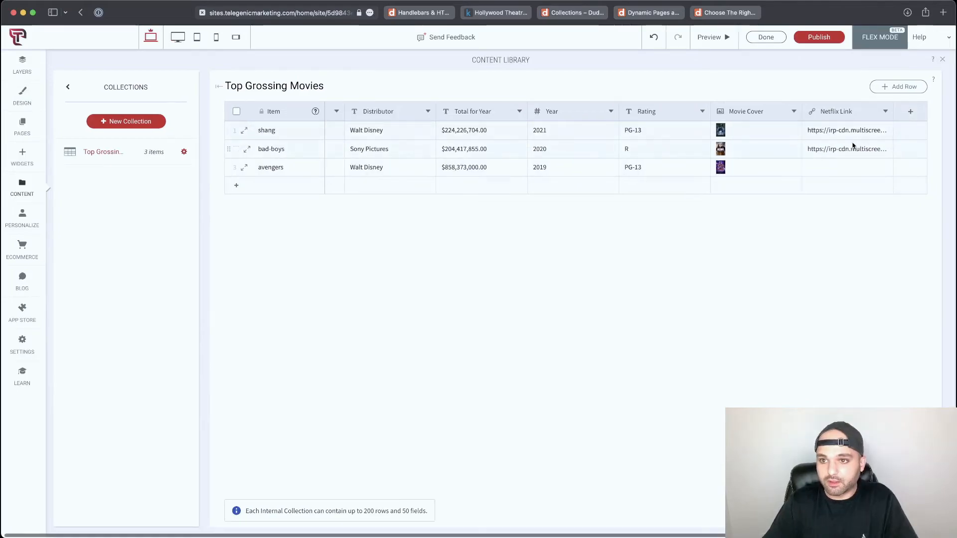
{"action": "left_click", "coordinate": [909, 112]}
{"action": "type", "text": "Test"}
{"action": "left_click", "coordinate": [873, 172]}
{"action": "left_click", "coordinate": [827, 180]}
{"action": "left_click", "coordinate": [893, 191]}
Step: Fill the Test field with "Hi" for shang and "Bye" for bad-boys, leave avengers blank, and close the content library
{"action": "left_click", "coordinate": [849, 136]}
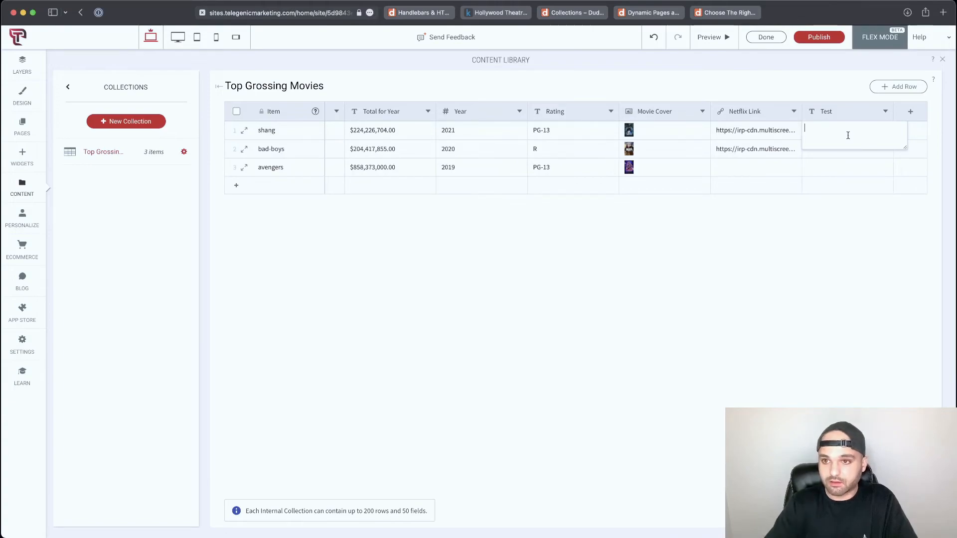
{"action": "left_click", "coordinate": [807, 156]}
{"action": "type", "text": "Bye"}
{"action": "left_click", "coordinate": [820, 174]}
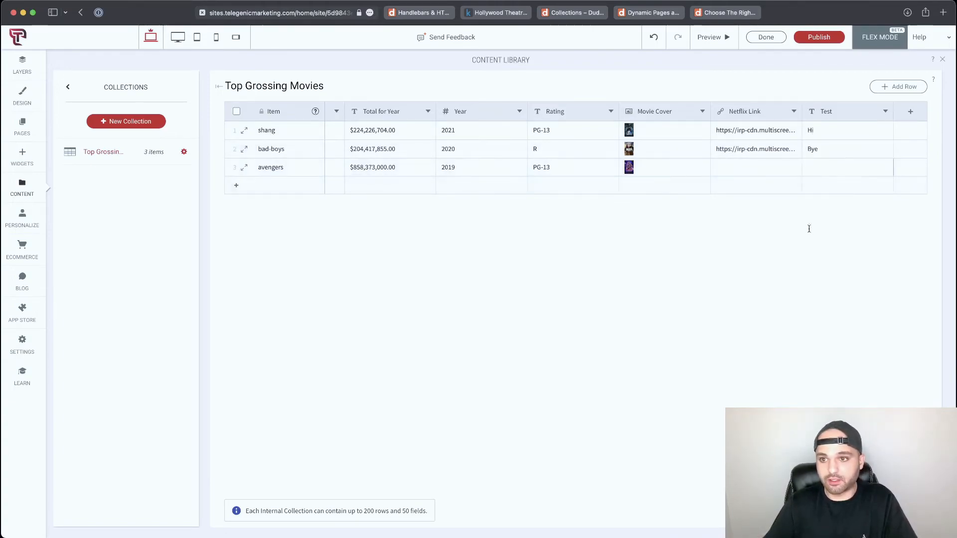
{"action": "left_click", "coordinate": [941, 59]}
Step: Connect the New Paragraph text block above the movie title to the collection's Test field and finish flex editing
{"action": "left_click", "coordinate": [194, 144]}
{"action": "right_click", "coordinate": [220, 143]}
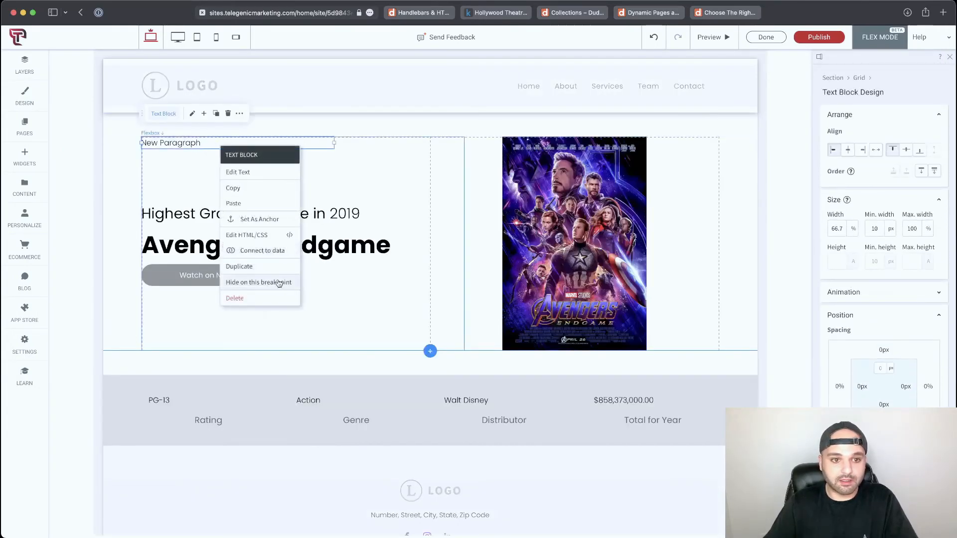
{"action": "left_click", "coordinate": [269, 250]}
{"action": "left_click", "coordinate": [420, 223]}
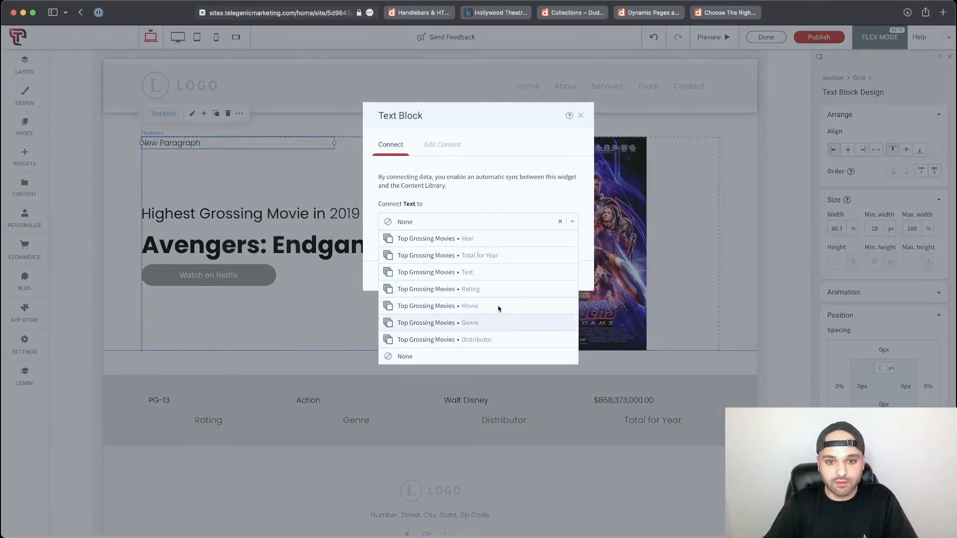
{"action": "left_click", "coordinate": [486, 274]}
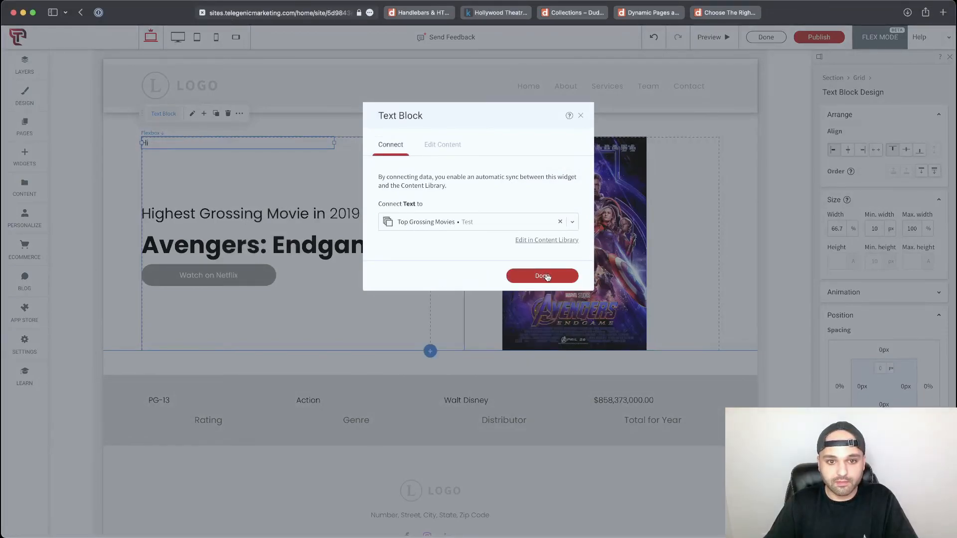
{"action": "left_click", "coordinate": [548, 275]}
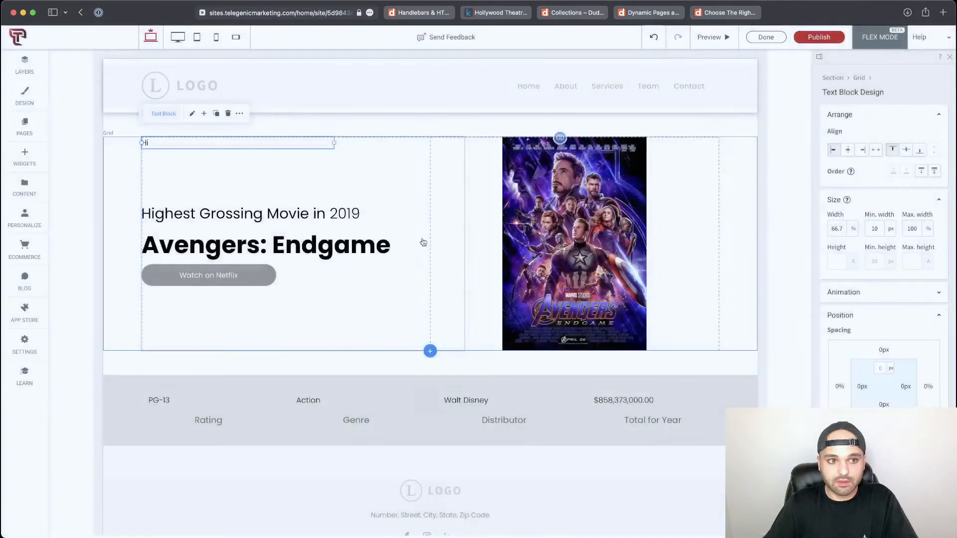
{"action": "left_click", "coordinate": [766, 38]}
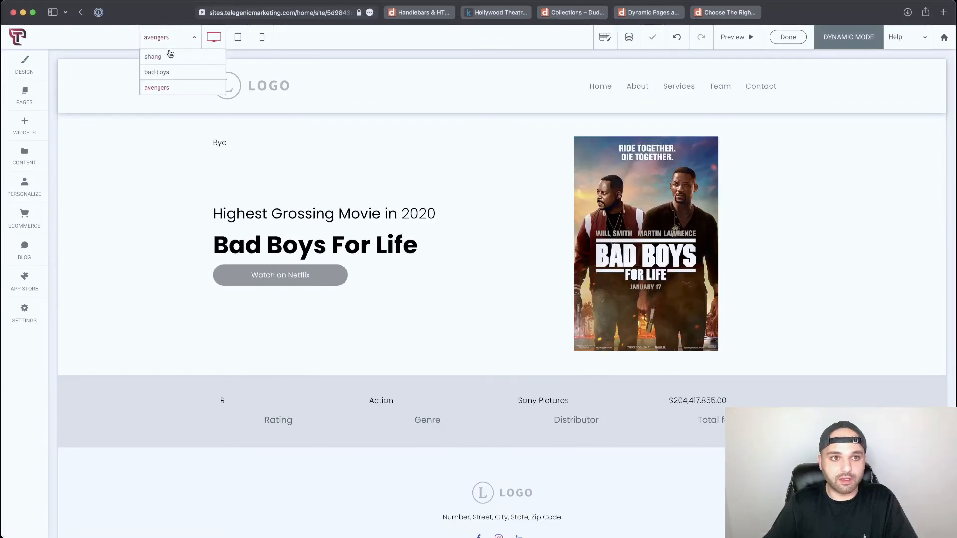
Step: Switch between the shang and avengers pages to check how the text block connected to Test displays for each
{"action": "left_click", "coordinate": [178, 37]}
{"action": "left_click", "coordinate": [176, 60]}
{"action": "left_click", "coordinate": [178, 43]}
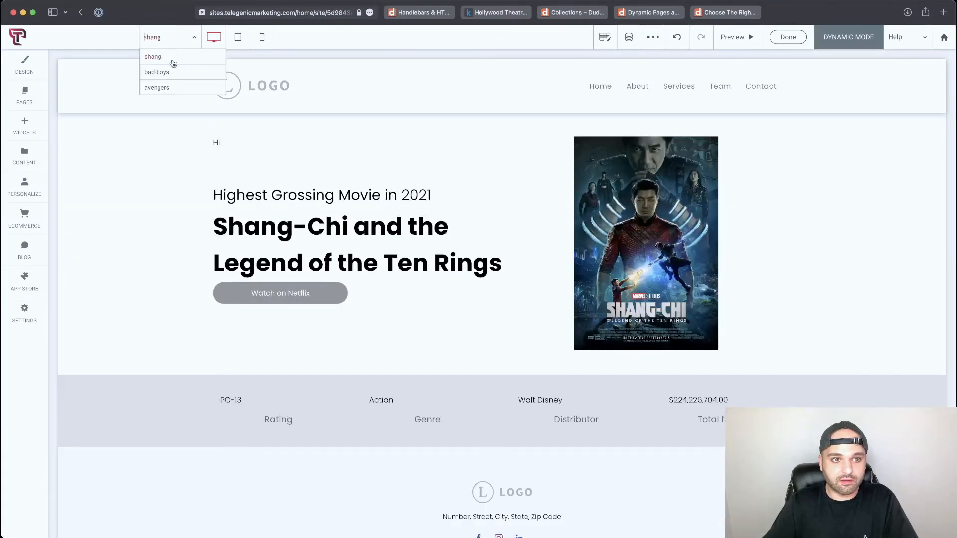
{"action": "left_click", "coordinate": [175, 87]}
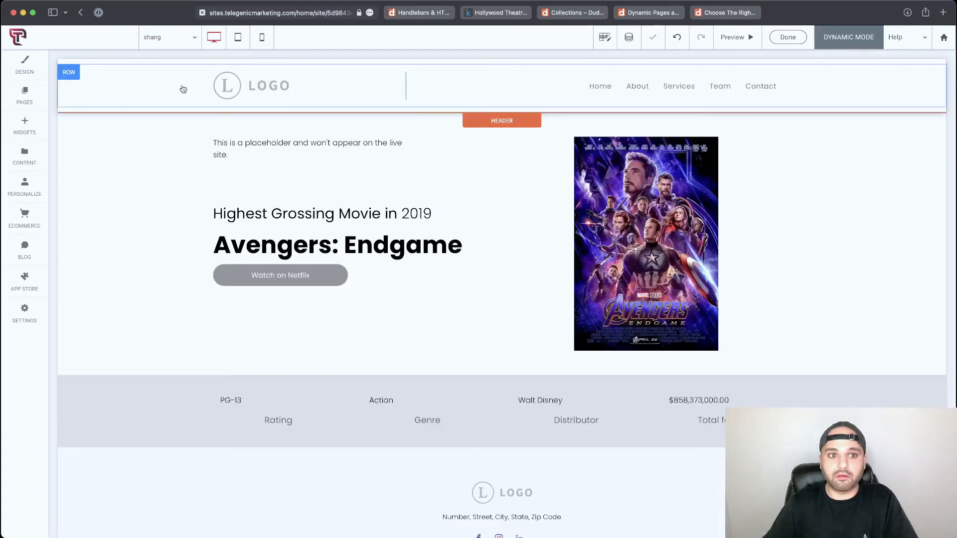
{"action": "left_click", "coordinate": [178, 43]}
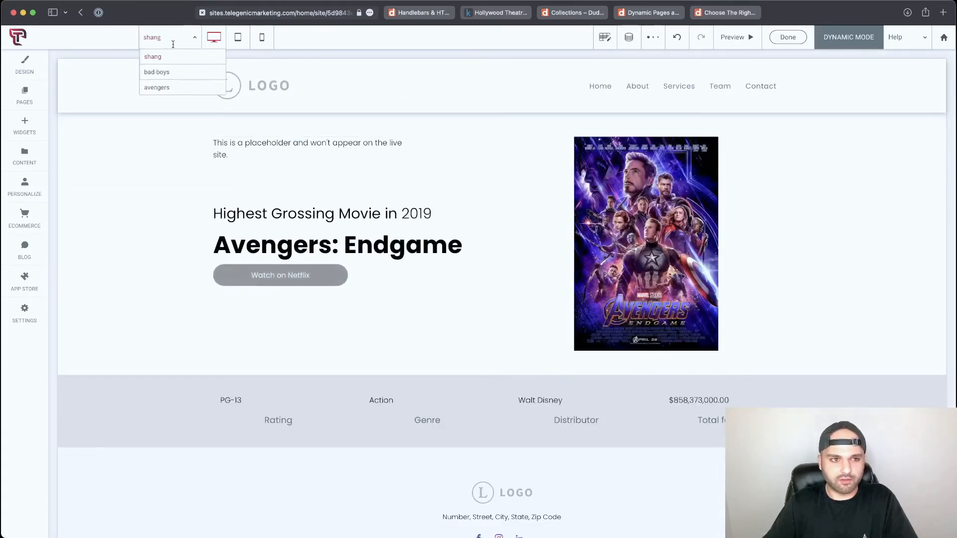
{"action": "left_click", "coordinate": [190, 88]}
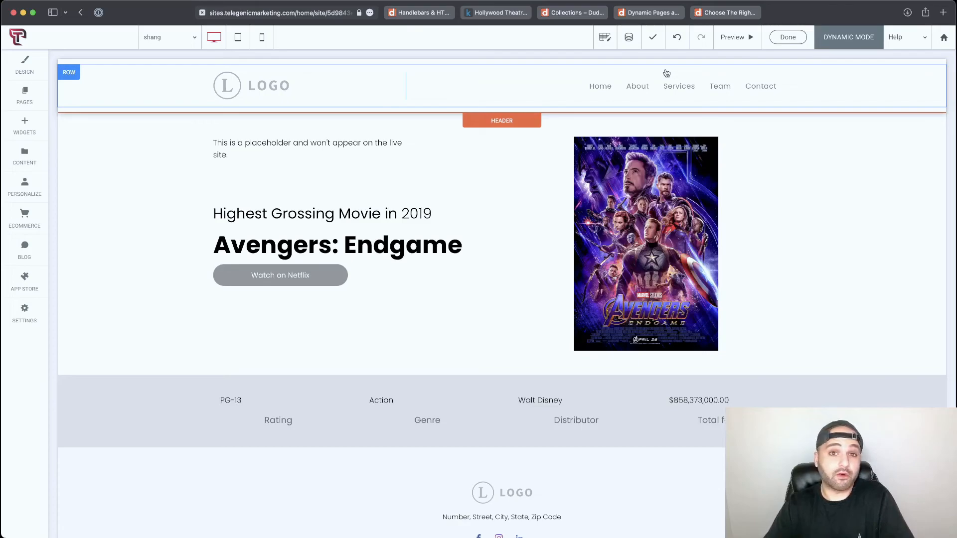
Step: Review the limitations table in the Duda Support article on Internal Collections, including the row, field and text character limits
{"action": "key", "text": "super+4"}
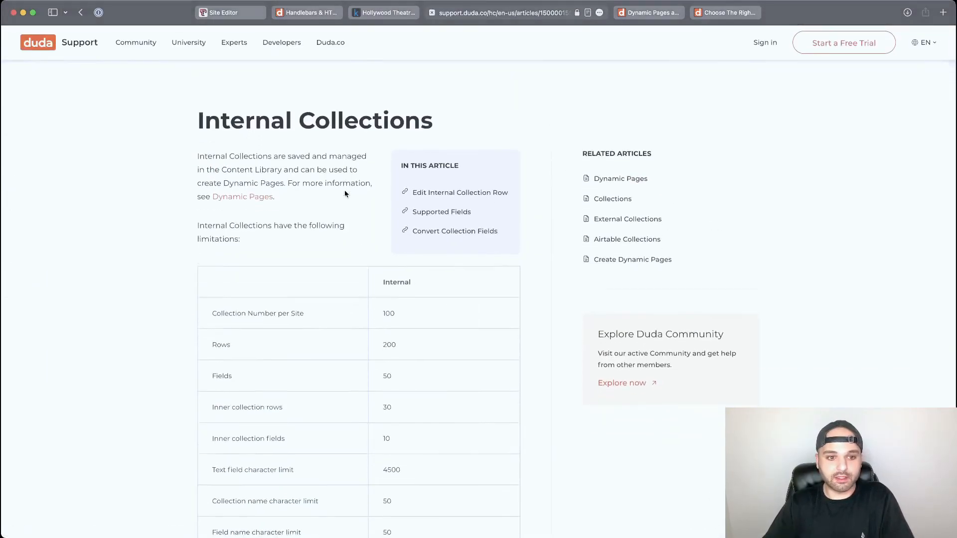
{"action": "scroll", "coordinate": [345, 193], "scroll_direction": "down", "scroll_amount": 5}
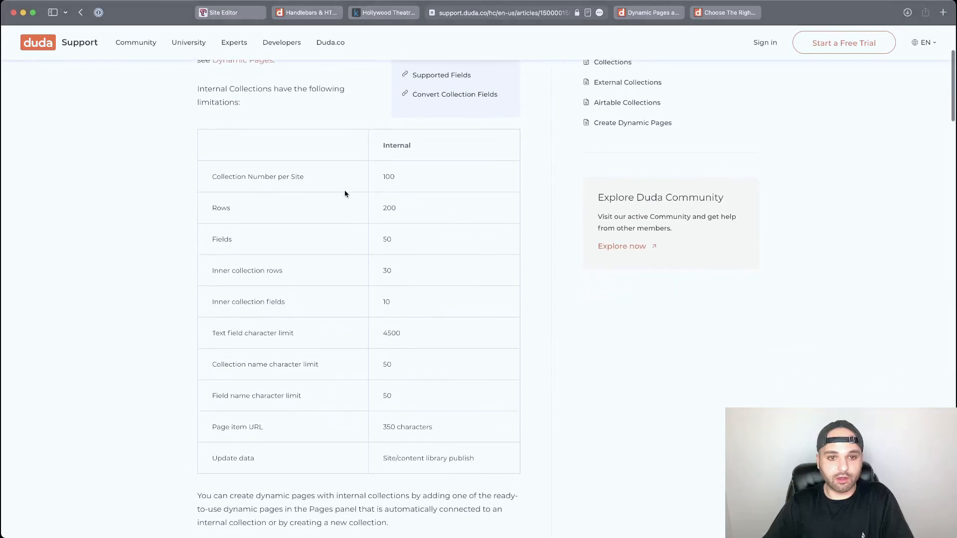
{"action": "left_click_drag", "start_coordinate": [209, 208], "coordinate": [447, 211]}
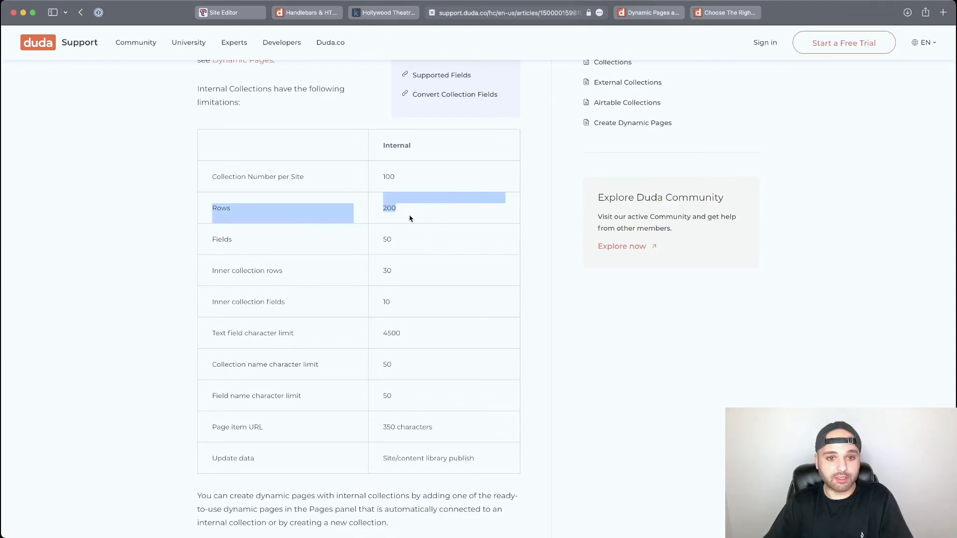
{"action": "left_click_drag", "start_coordinate": [218, 240], "coordinate": [445, 240]}
{"action": "scroll", "coordinate": [447, 245], "scroll_direction": "up", "scroll_amount": 1}
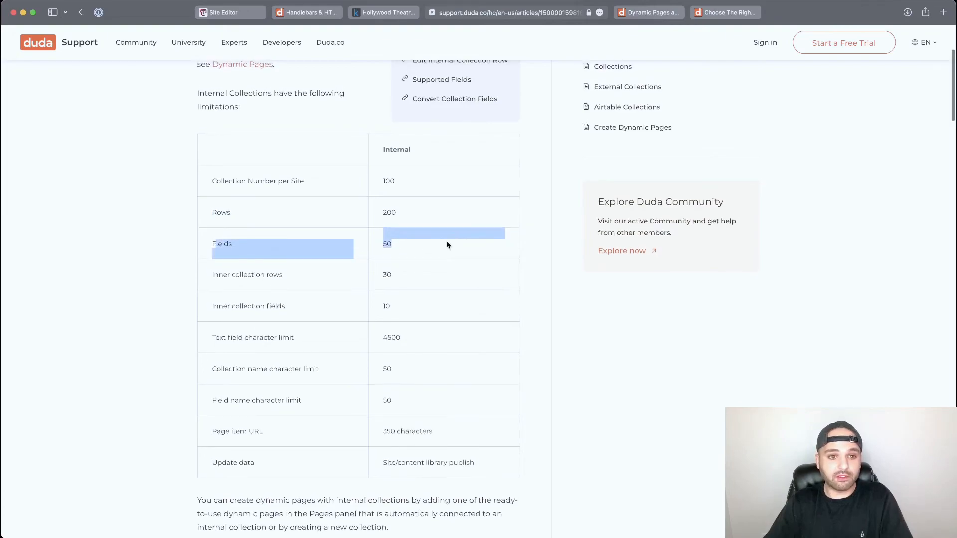
{"action": "left_click_drag", "start_coordinate": [199, 187], "coordinate": [491, 466]}
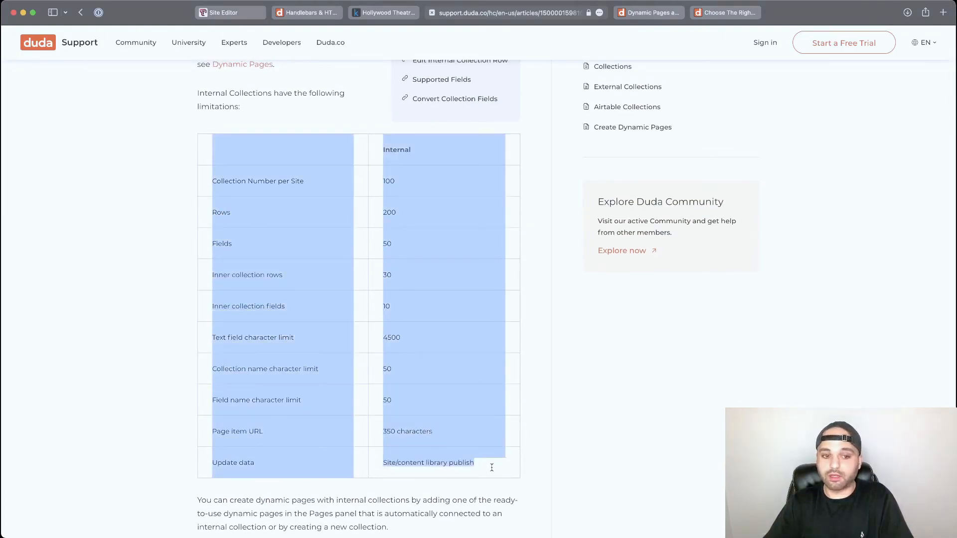
{"action": "left_click", "coordinate": [478, 417]}
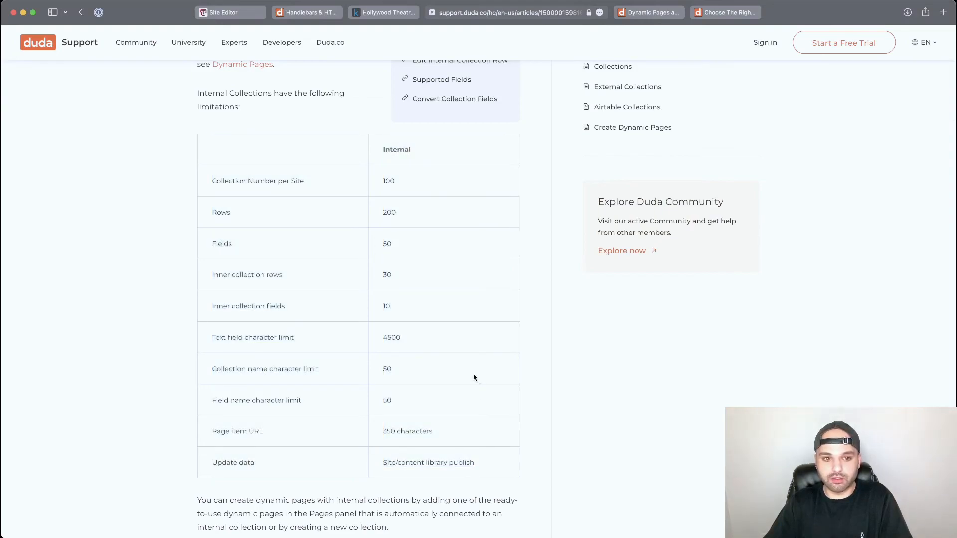
{"action": "left_click_drag", "start_coordinate": [209, 341], "coordinate": [429, 338]}
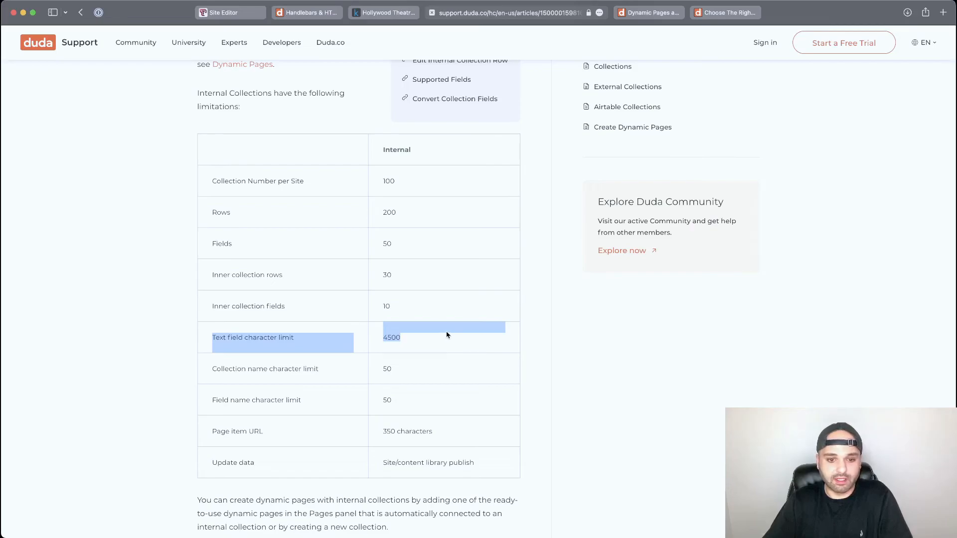
{"action": "scroll", "coordinate": [446, 335], "scroll_direction": "up", "scroll_amount": 5}
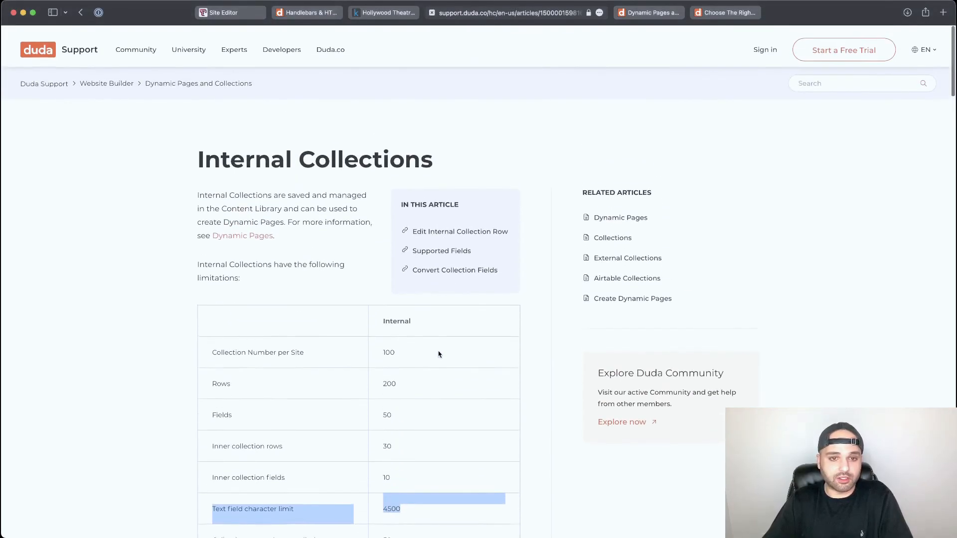
{"action": "left_click_drag", "start_coordinate": [192, 152], "coordinate": [433, 153]}
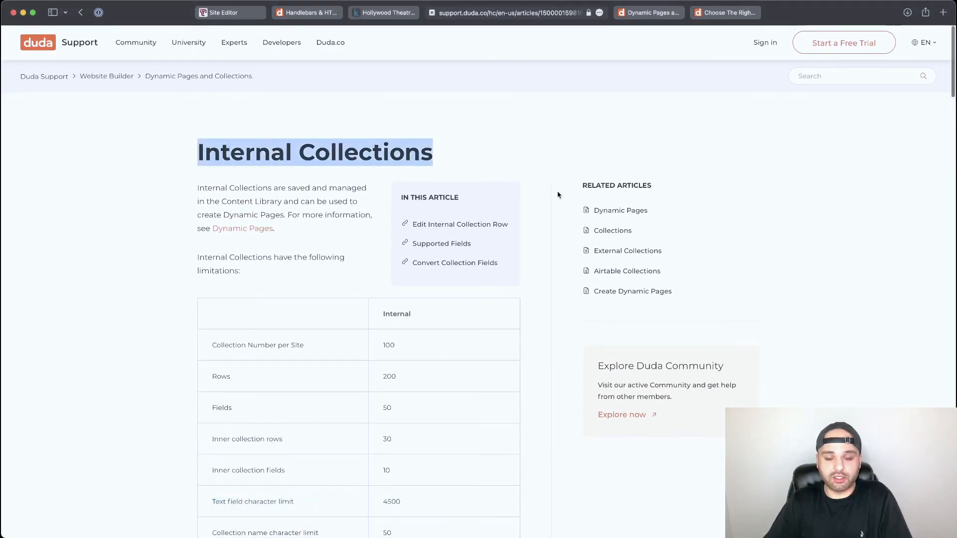
{"action": "scroll", "coordinate": [526, 227], "scroll_direction": "down", "scroll_amount": 5}
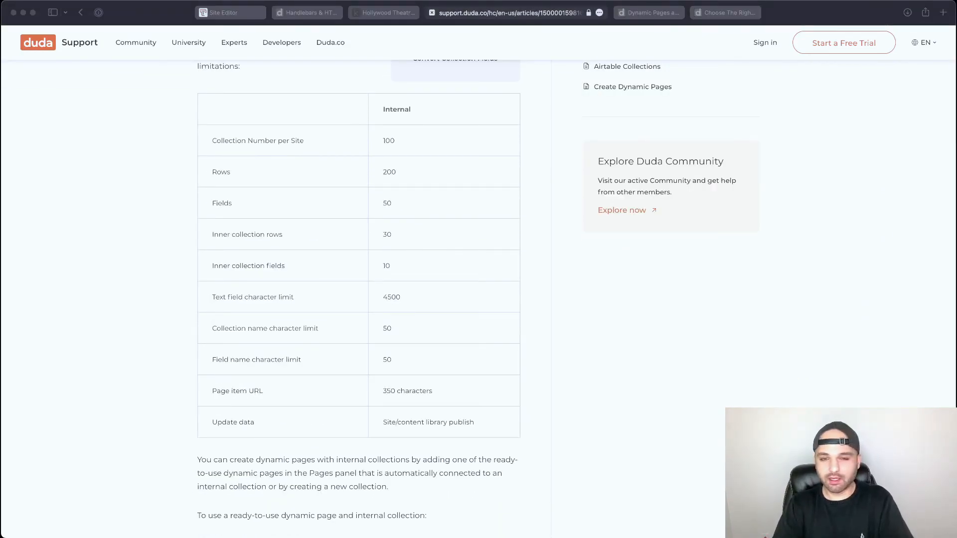
Step: Switch back to the site editor and open the collections in the content library
{"action": "left_click", "coordinate": [234, 12]}
{"action": "left_click", "coordinate": [25, 155]}
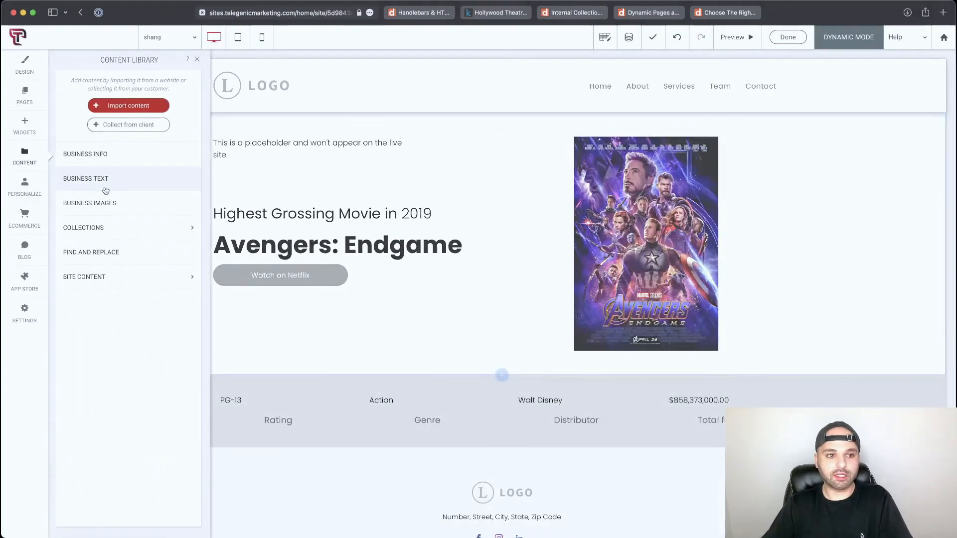
{"action": "left_click", "coordinate": [114, 230]}
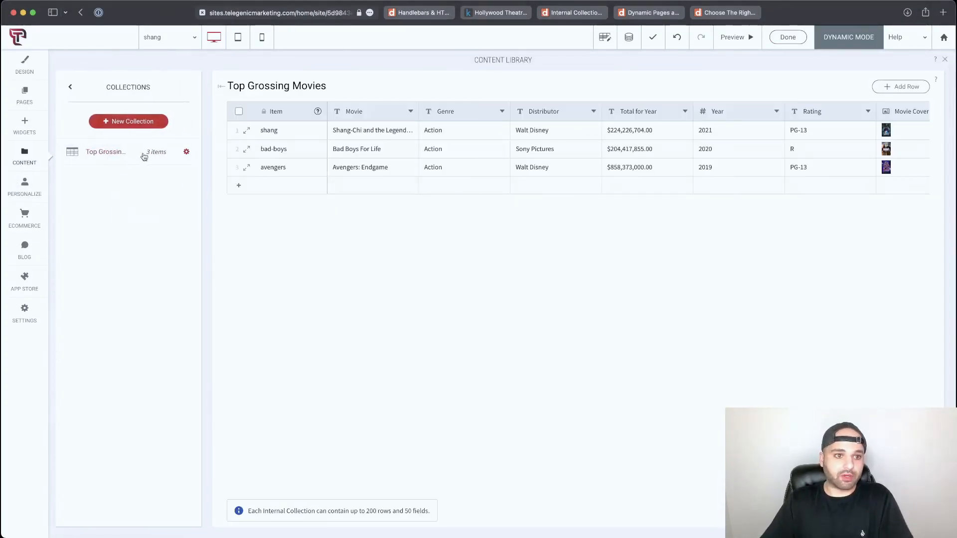